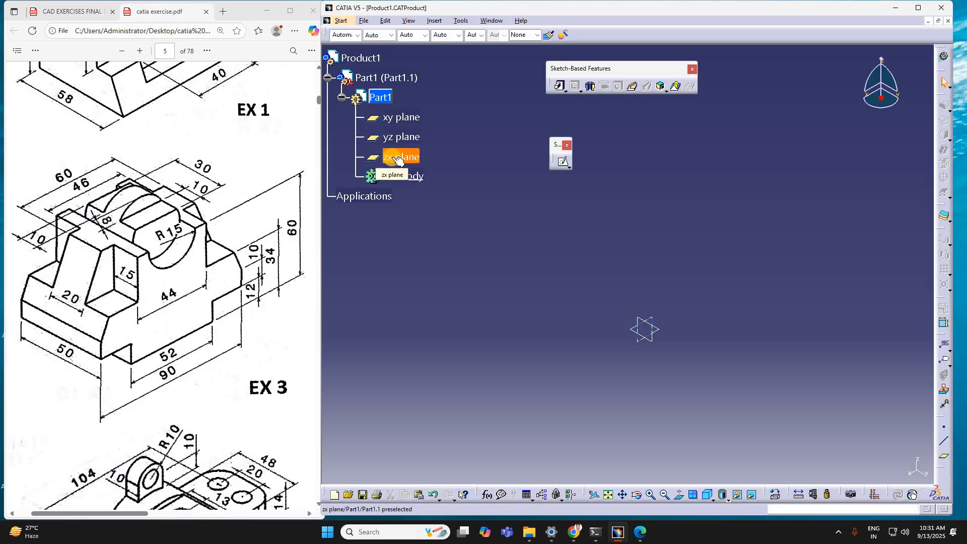
# Step: Open a sketch on the zx plane and draw a circle of about 6.3 mm radius above the origin
pyautogui.click(398, 159)
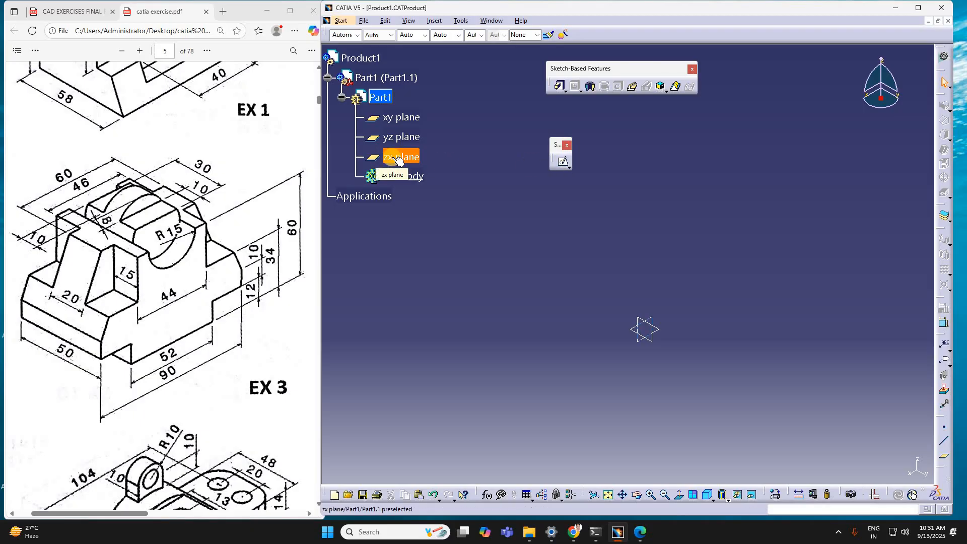
pyautogui.click(563, 163)
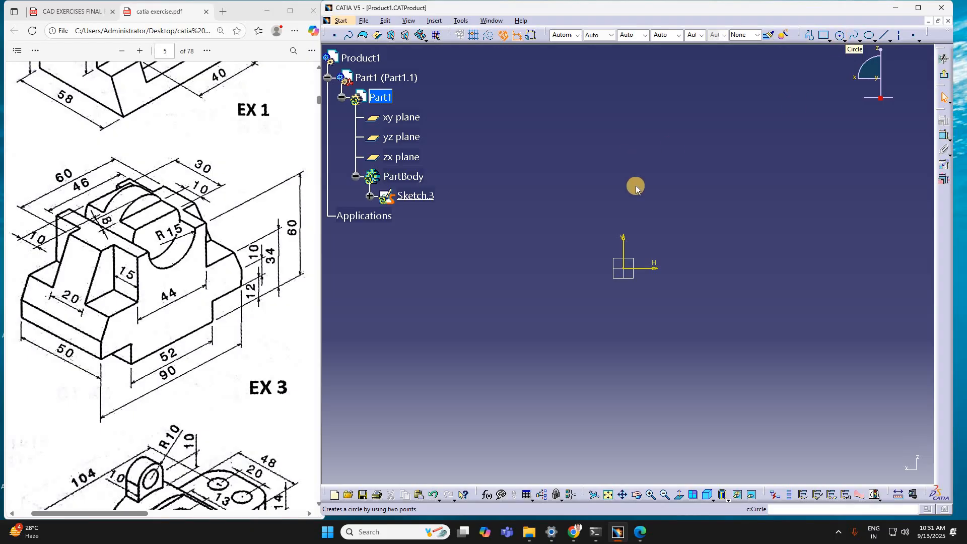
pyautogui.click(640, 147)
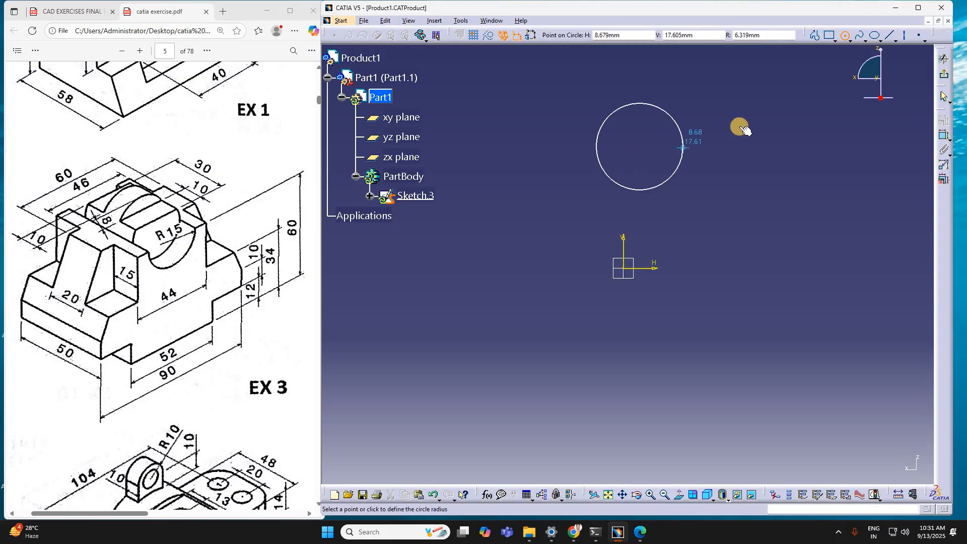
pyautogui.click(684, 141)
pyautogui.click(585, 104)
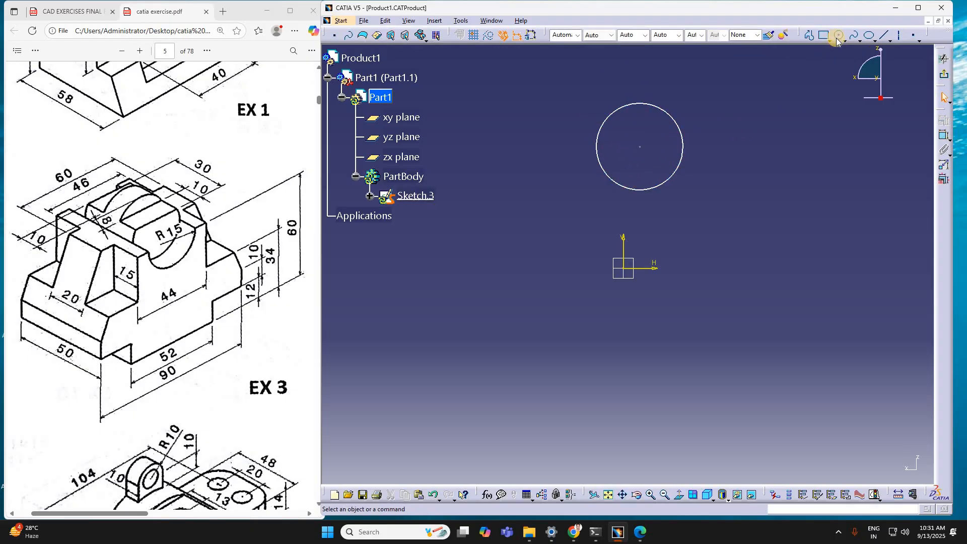
# Step: Dimension the circle as a radius instead of a diameter and set it to 15 mm
pyautogui.click(944, 150)
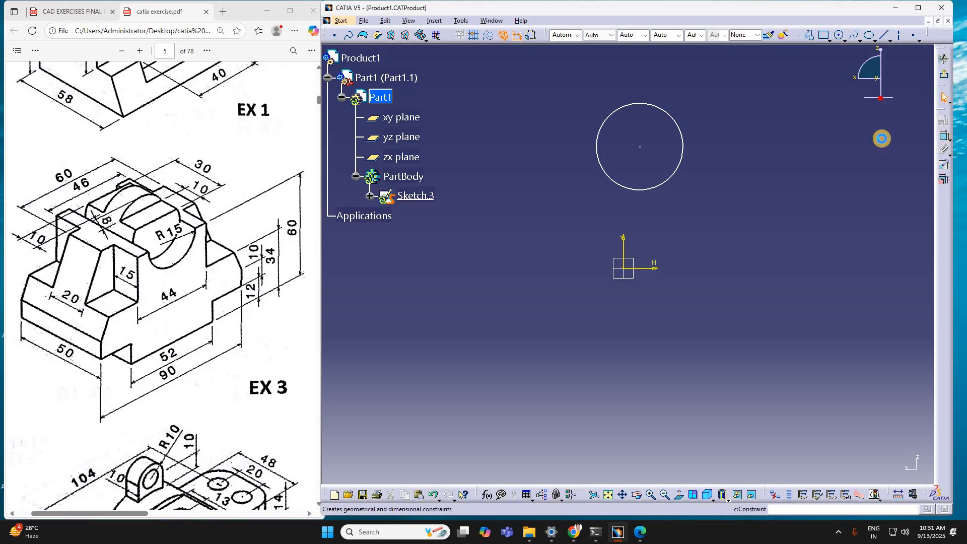
pyautogui.click(683, 141)
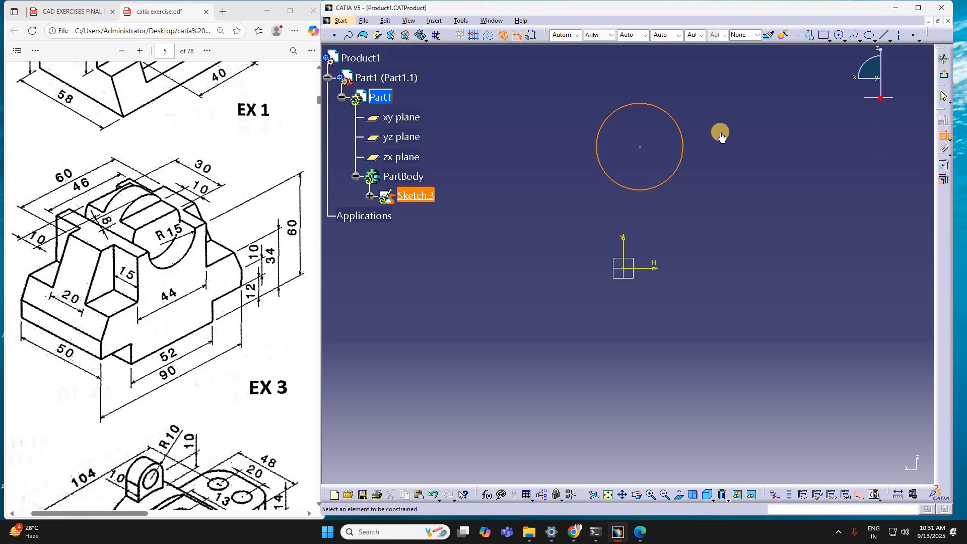
pyautogui.click(772, 111)
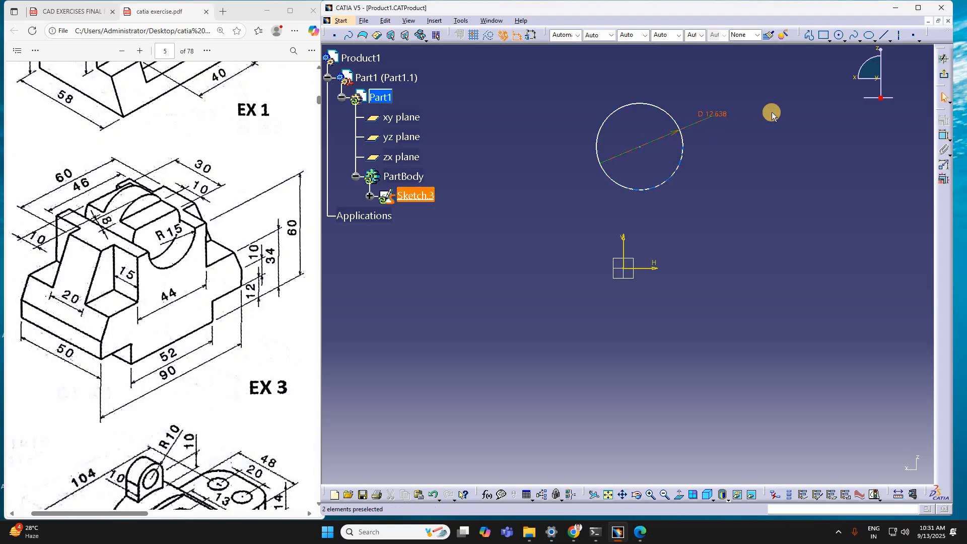
pyautogui.doubleClick(716, 113)
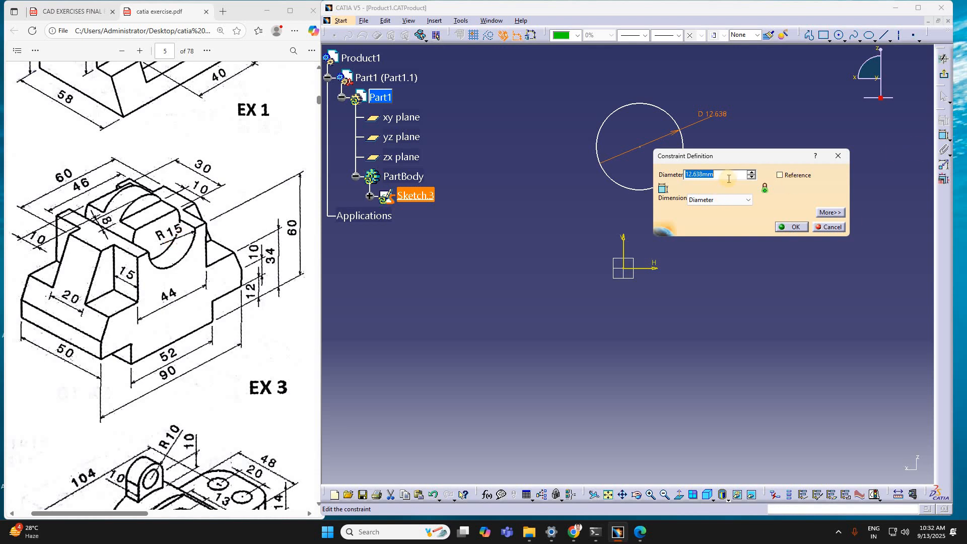
pyautogui.click(728, 200)
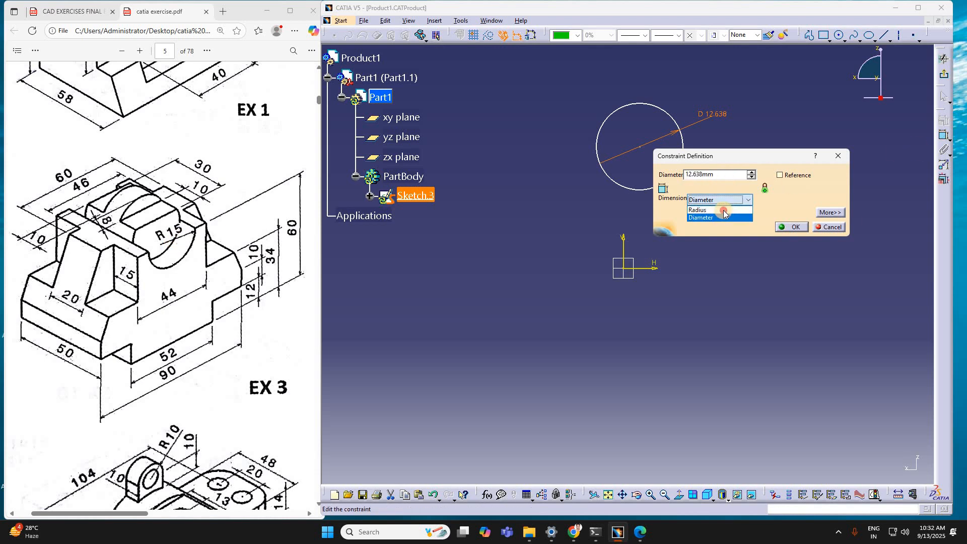
pyautogui.click(720, 209)
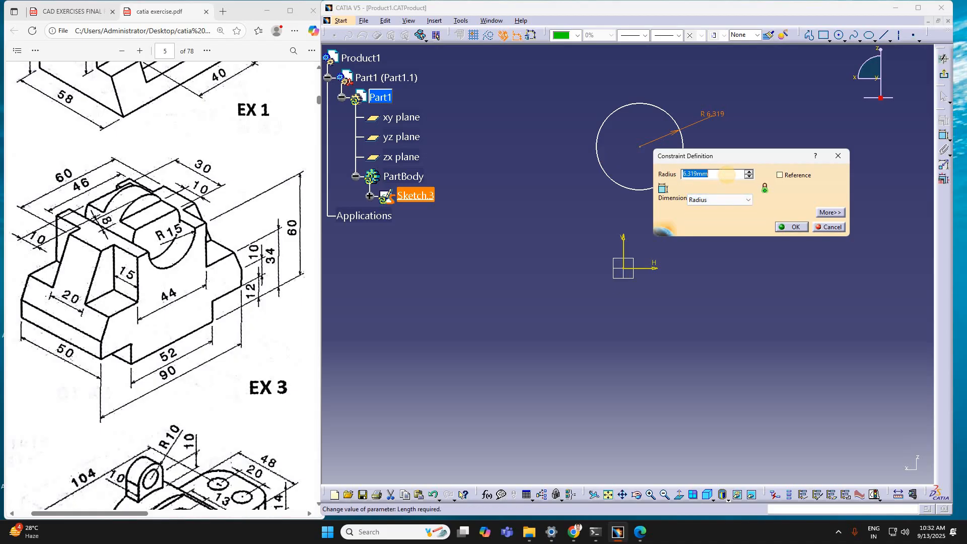
pyautogui.click(727, 174)
pyautogui.write('15')
pyautogui.press('Return')
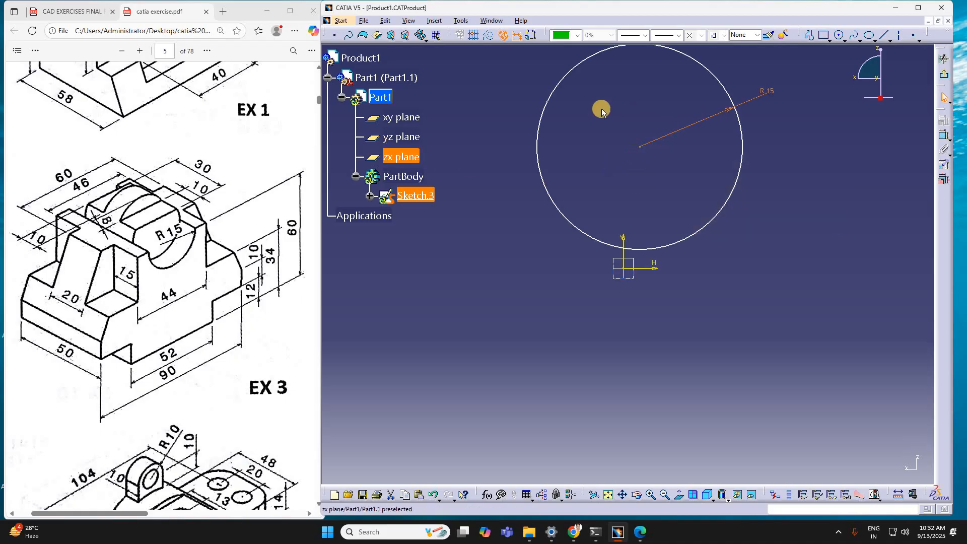
# Step: Constrain the circle's centre to the vertical axis with a horizontal distance of 0 mm
pyautogui.click(944, 136)
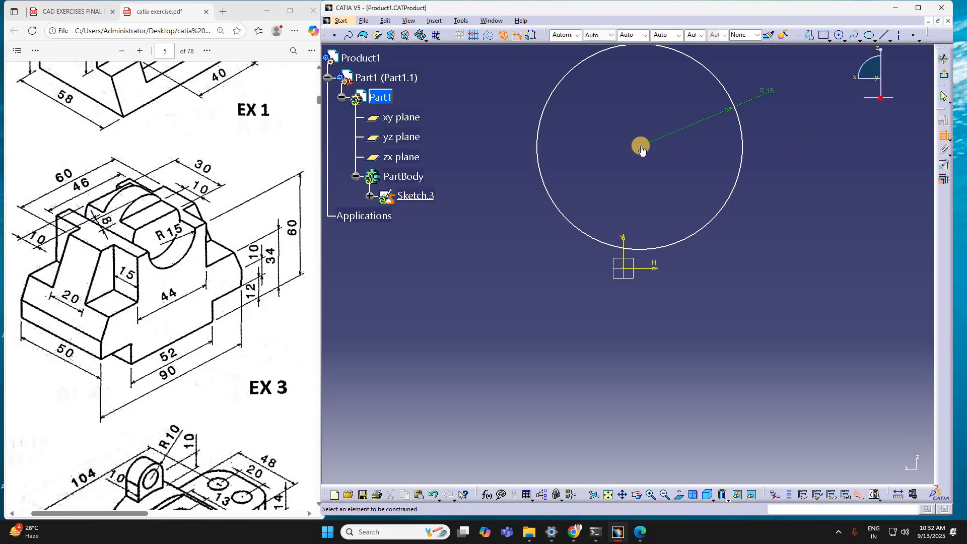
pyautogui.click(640, 146)
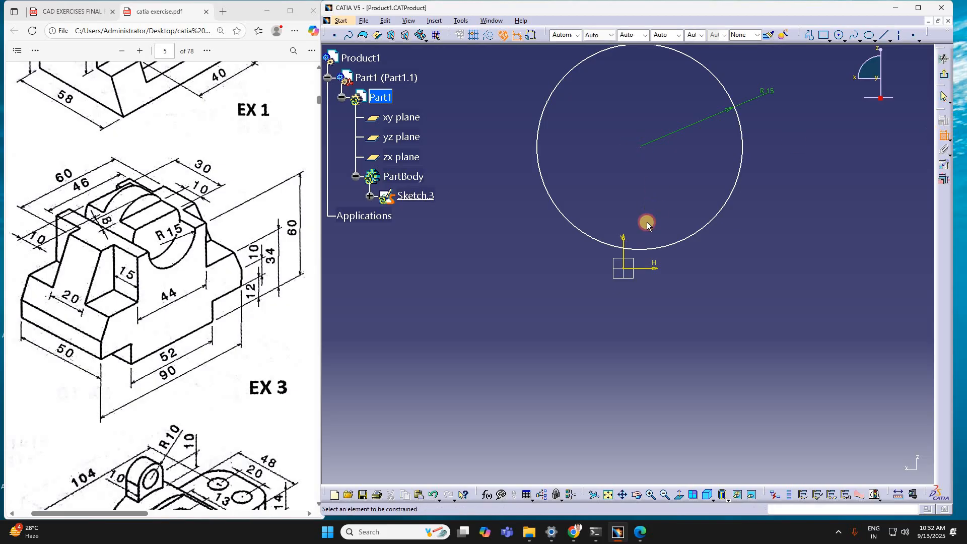
pyautogui.click(623, 257)
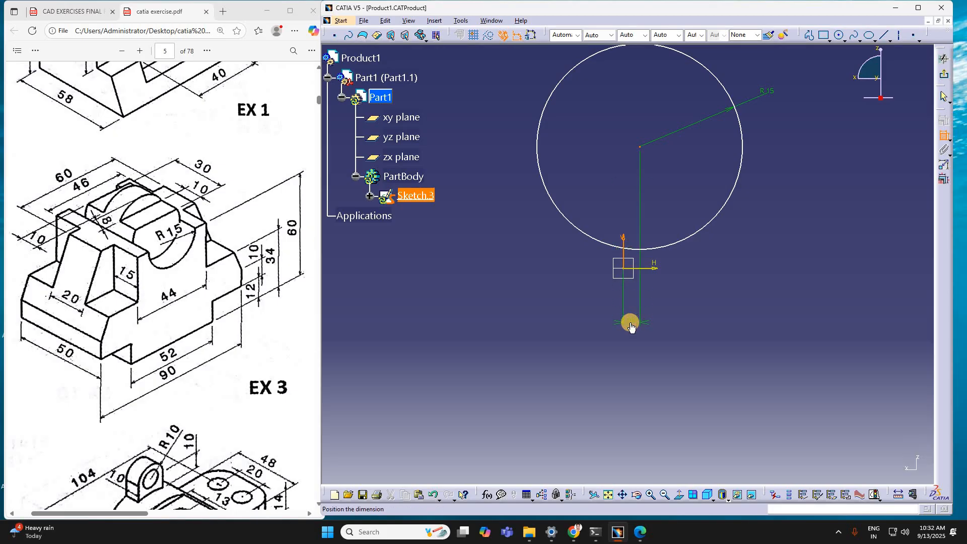
pyautogui.click(631, 328)
pyautogui.doubleClick(631, 328)
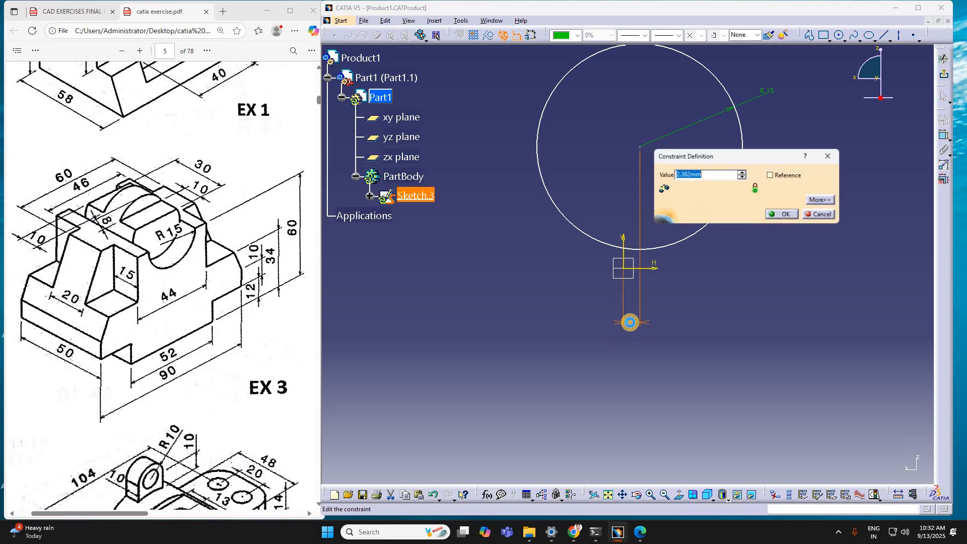
pyautogui.write('0')
pyautogui.press('Return')
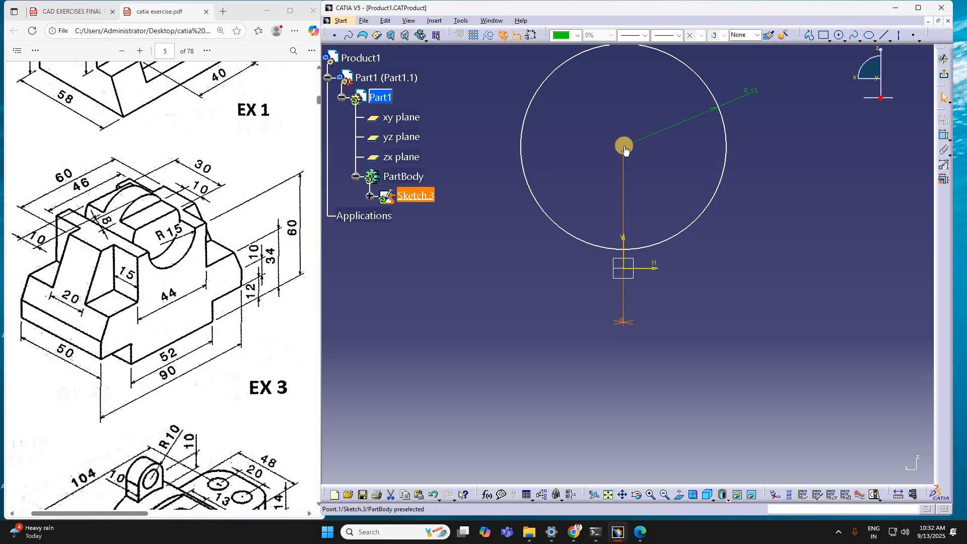
# Step: Dimension the circle's centre from the horizontal axis and set the height to 60 mm
pyautogui.click(626, 149)
pyautogui.click(944, 135)
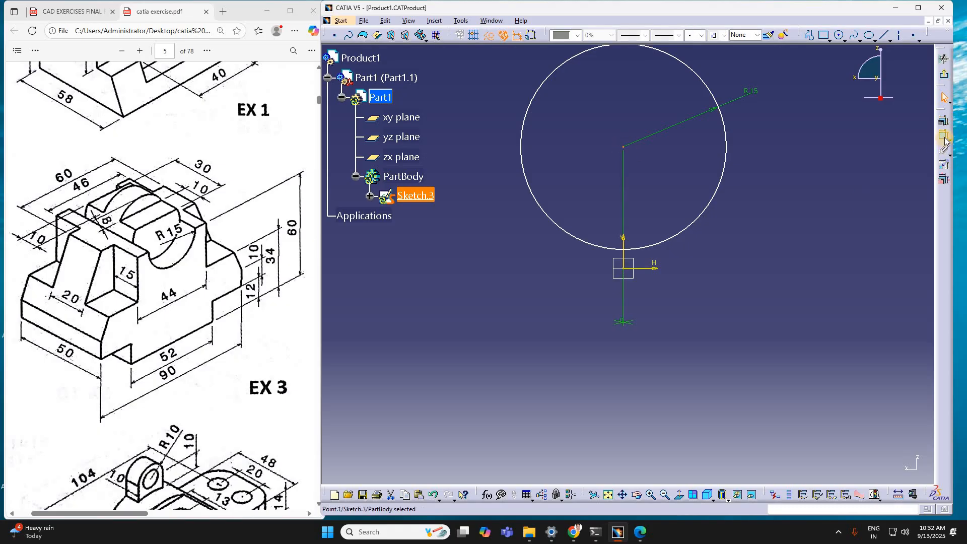
pyautogui.click(644, 268)
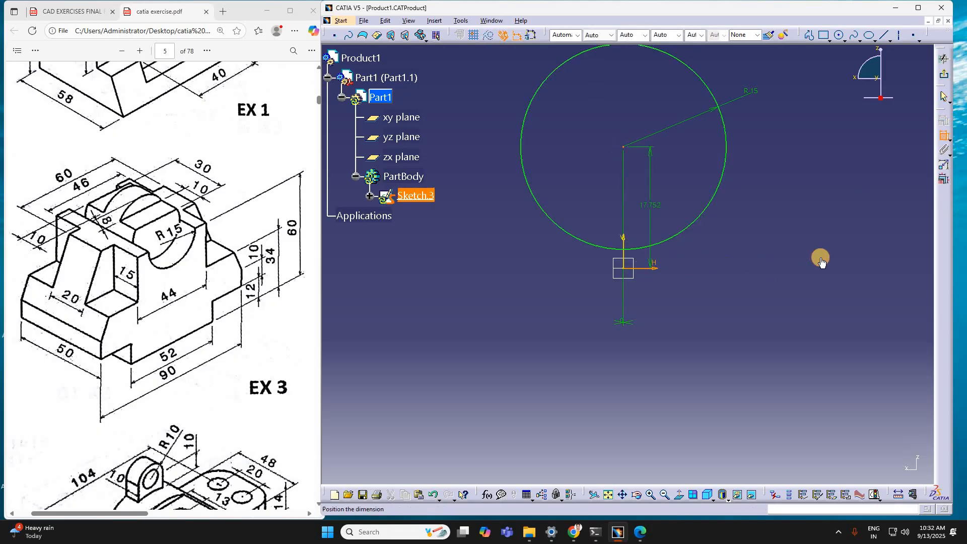
pyautogui.click(756, 264)
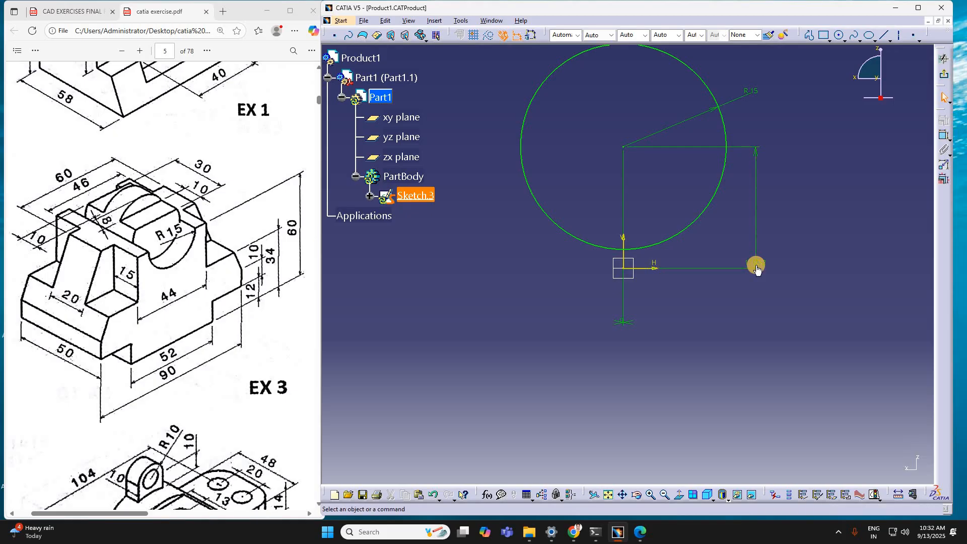
pyautogui.doubleClick(757, 267)
pyautogui.write('60mm')
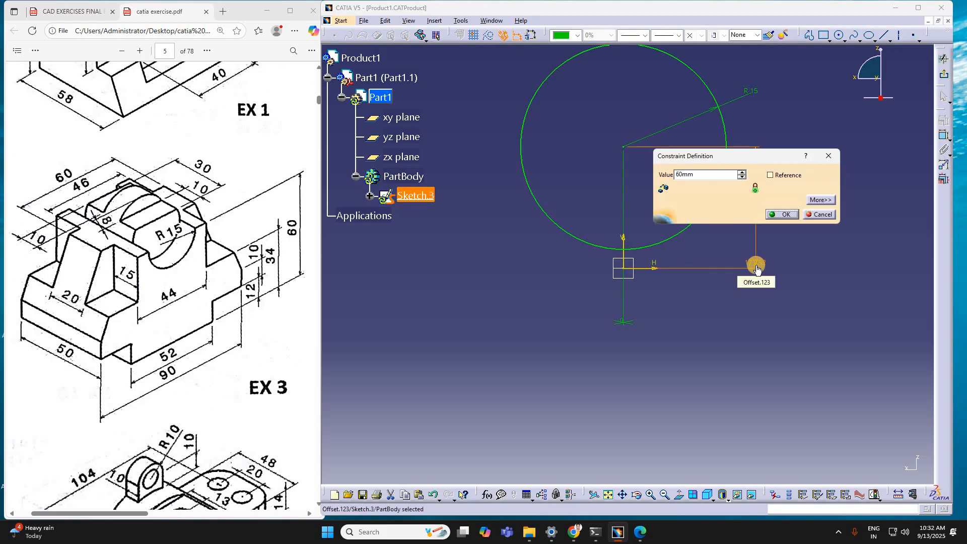
pyautogui.press('Return')
pyautogui.moveTo(671, 405)
pyautogui.mouseDown(button='middle')
pyautogui.moveTo(660, 437)
pyautogui.moveTo(666, 517)
pyautogui.mouseUp(button='middle')
pyautogui.click(608, 495)
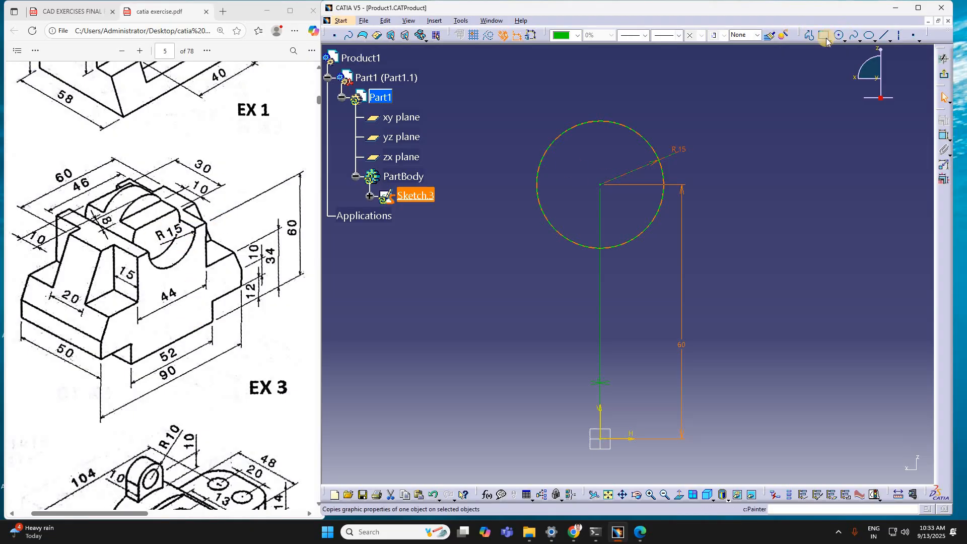
# Step: Draw an open stepped profile from near the circle's centre: about 29 mm right, 17 down, 15 right, 29 down and 30 mm left
pyautogui.click(809, 35)
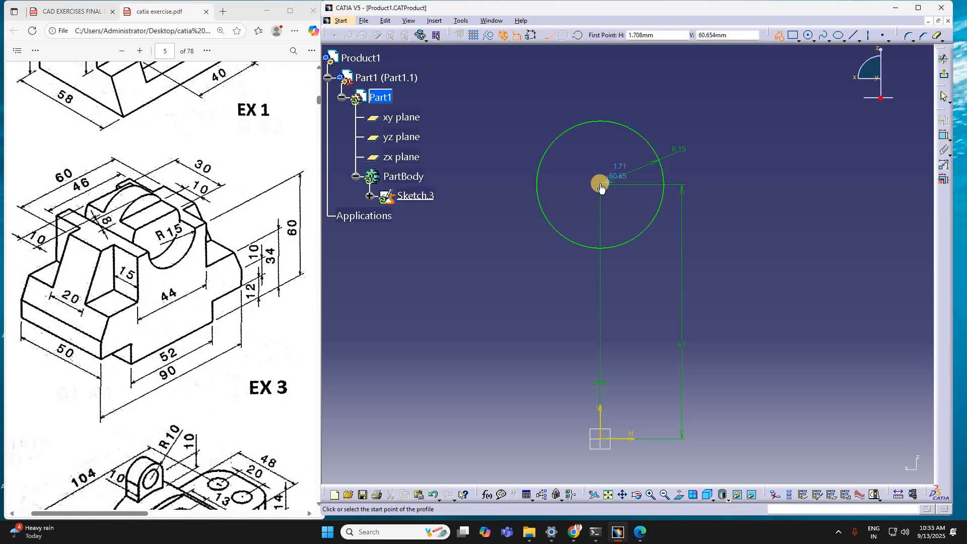
pyautogui.click(604, 188)
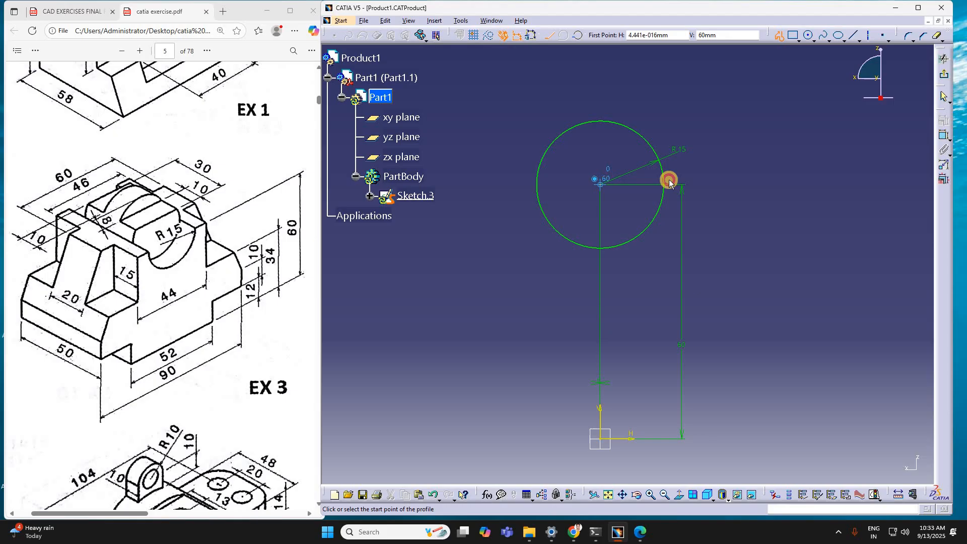
pyautogui.click(726, 185)
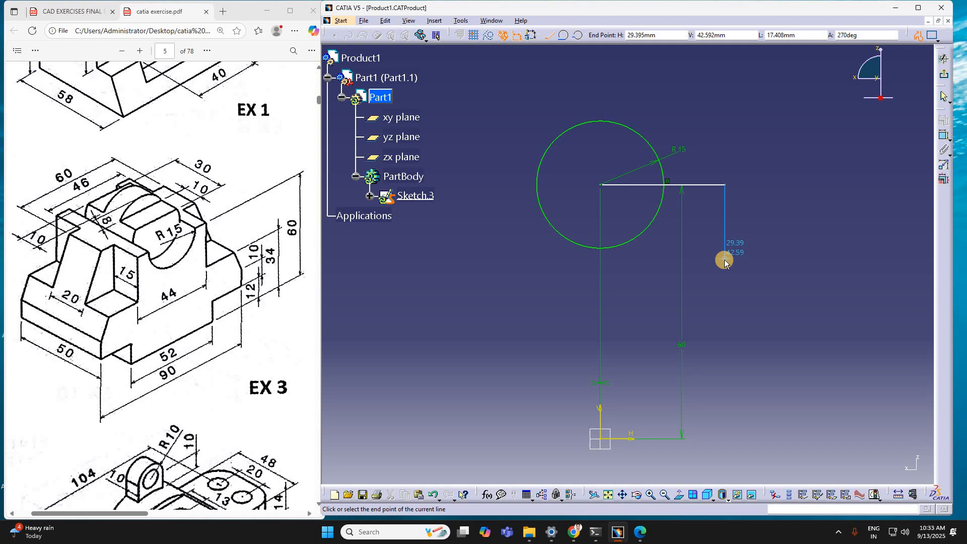
pyautogui.click(726, 258)
pyautogui.doubleClick(788, 257)
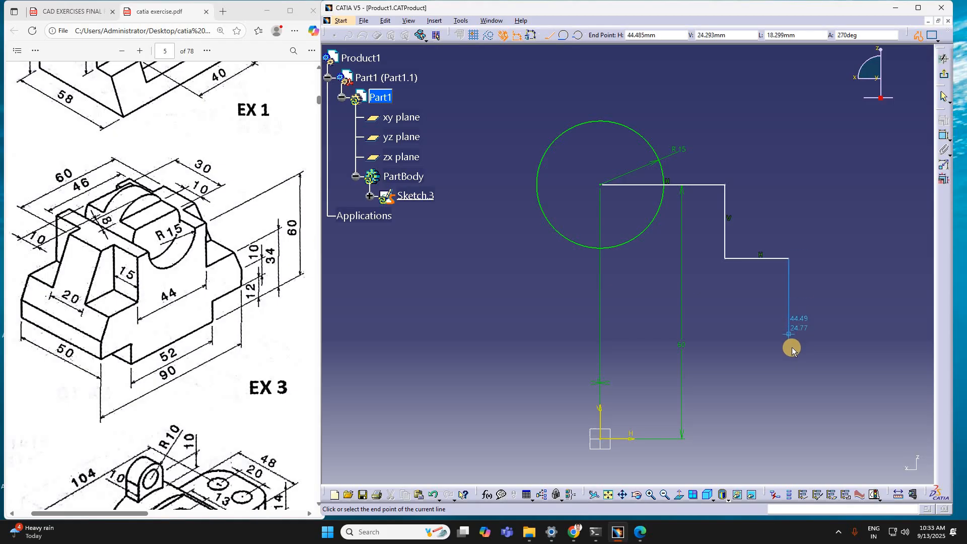
pyautogui.click(790, 381)
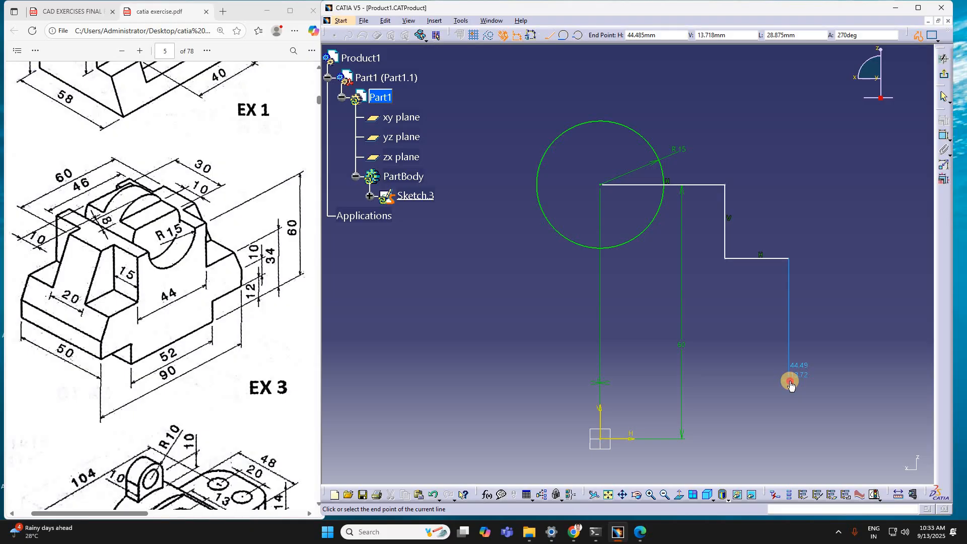
pyautogui.click(661, 379)
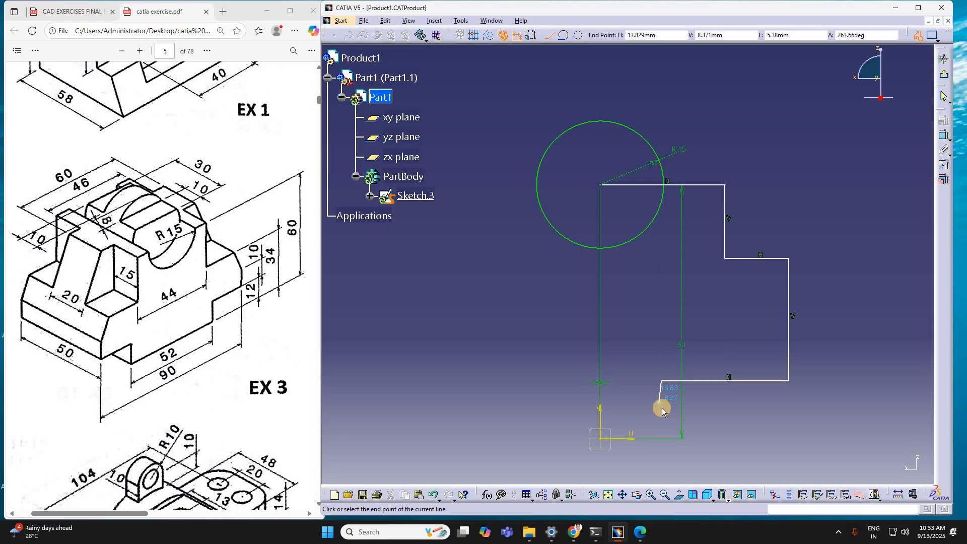
pyautogui.doubleClick(669, 382)
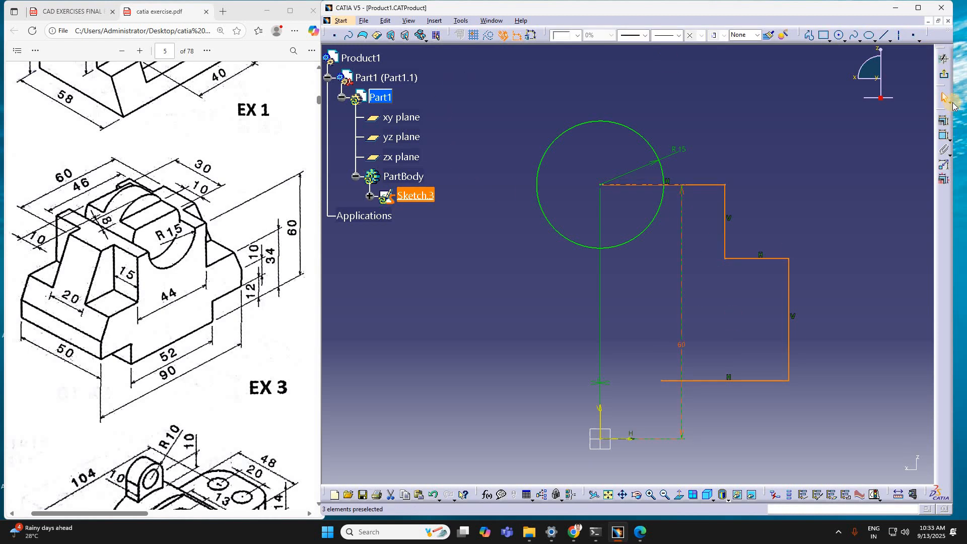
# Step: Dimension the length of the profile's top horizontal line and set it to 22 mm
pyautogui.doubleClick(714, 184)
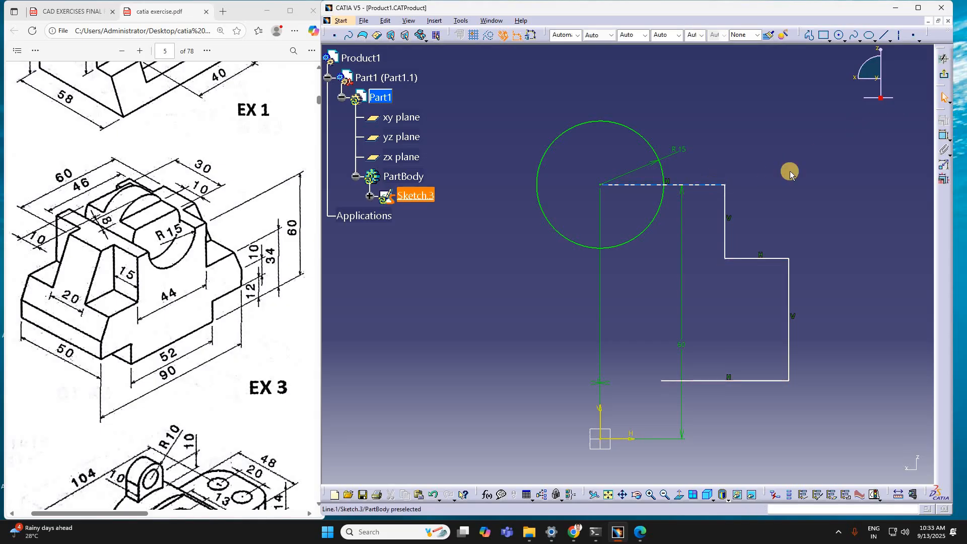
pyautogui.click(945, 140)
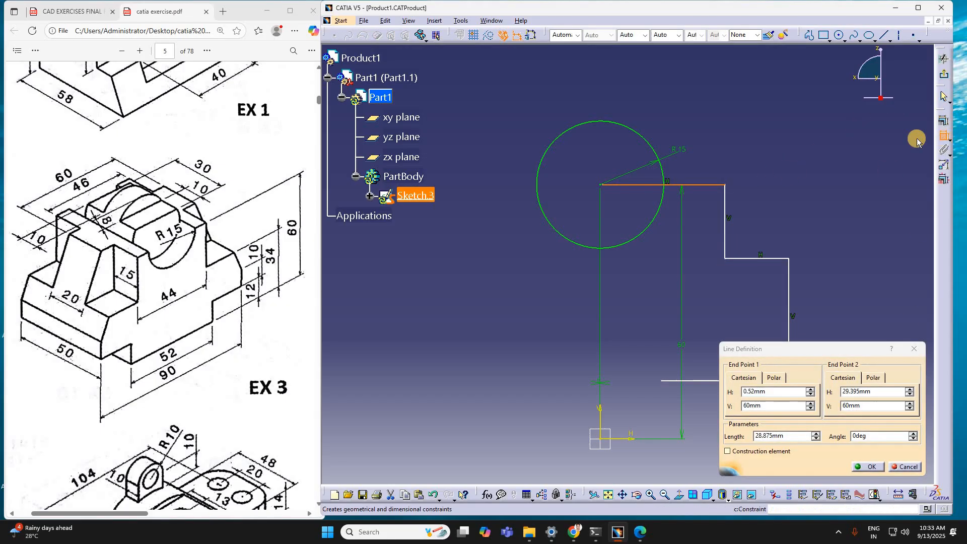
pyautogui.click(706, 151)
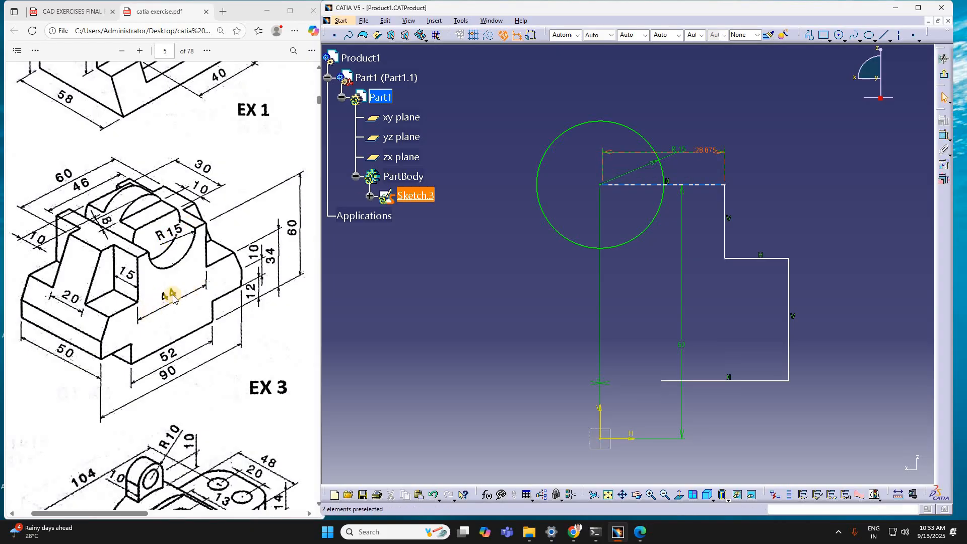
pyautogui.click(698, 174)
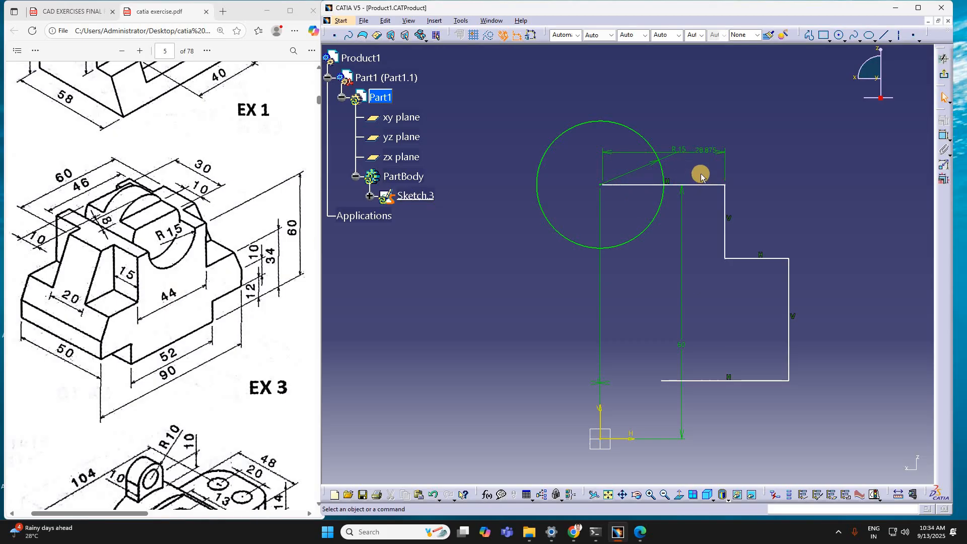
pyautogui.doubleClick(643, 151)
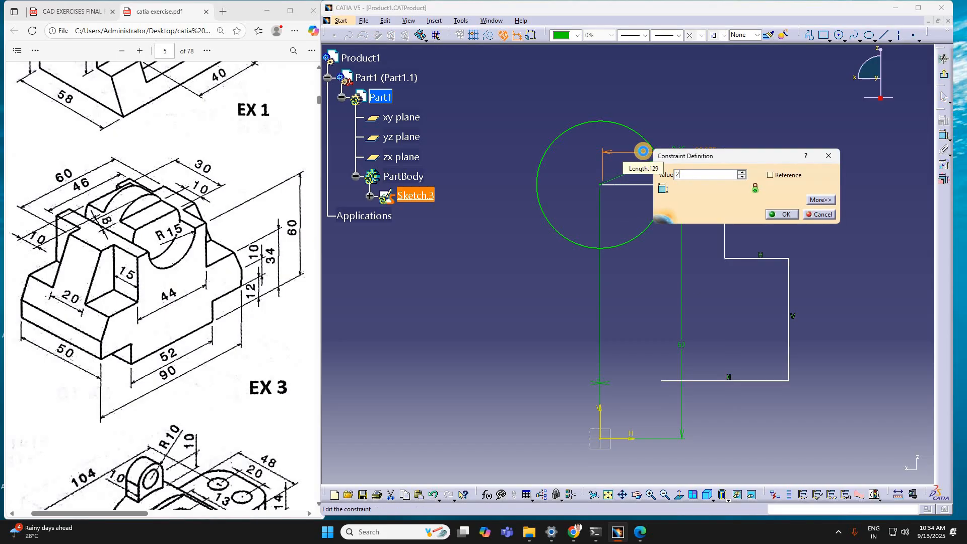
pyautogui.press('Return')
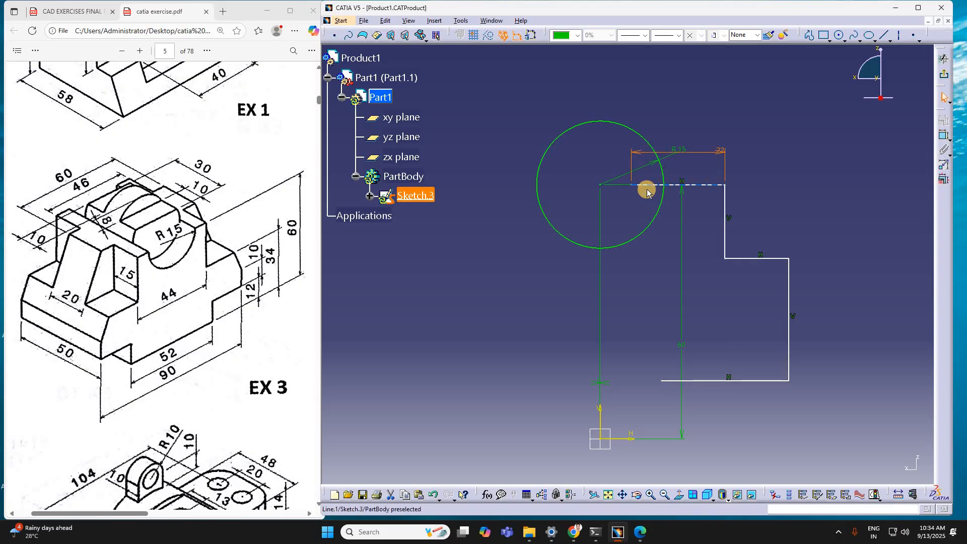
# Step: Constrain the inner end of the profile's top horizontal line to the vertical axis with a 0 mm offset
pyautogui.click(633, 186)
pyautogui.click(944, 137)
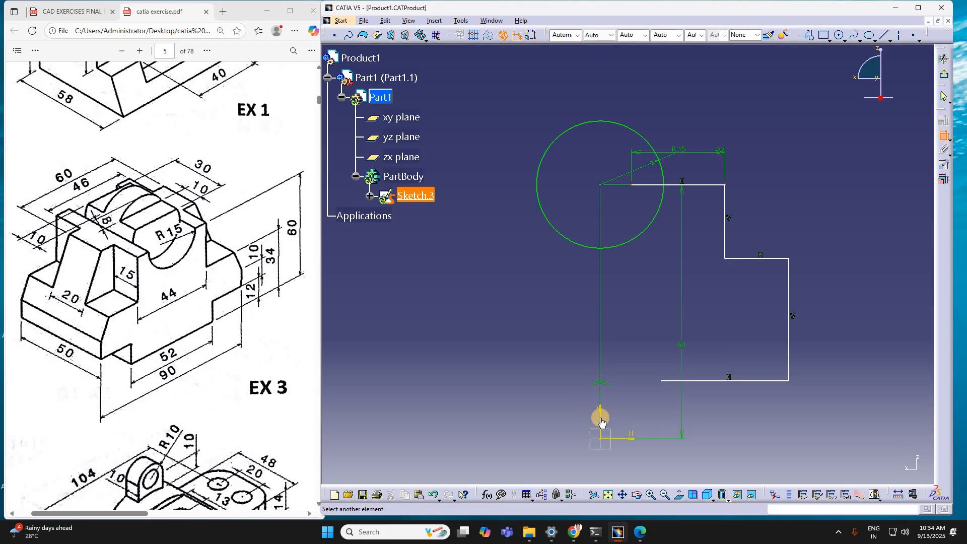
pyautogui.click(615, 411)
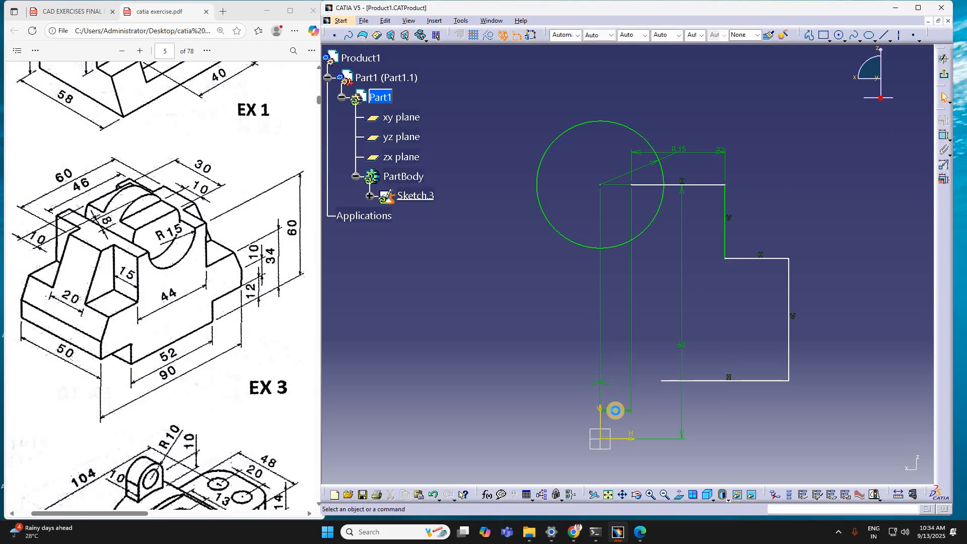
pyautogui.write('0')
pyautogui.press('Return')
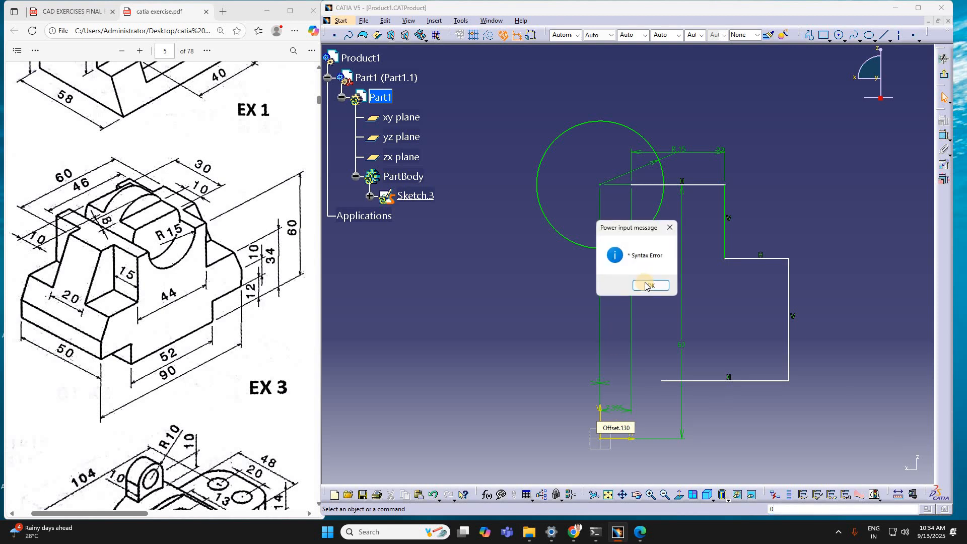
pyautogui.click(649, 286)
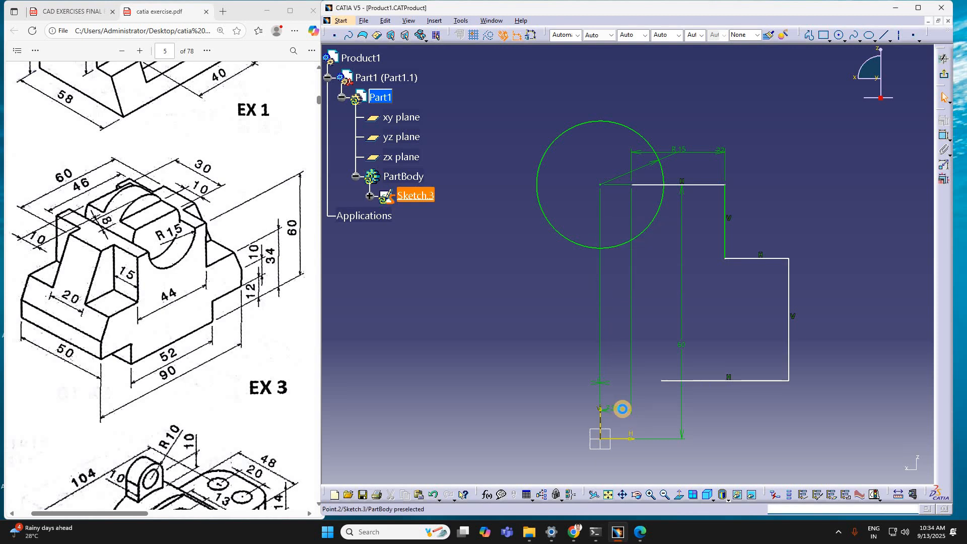
pyautogui.doubleClick(622, 410)
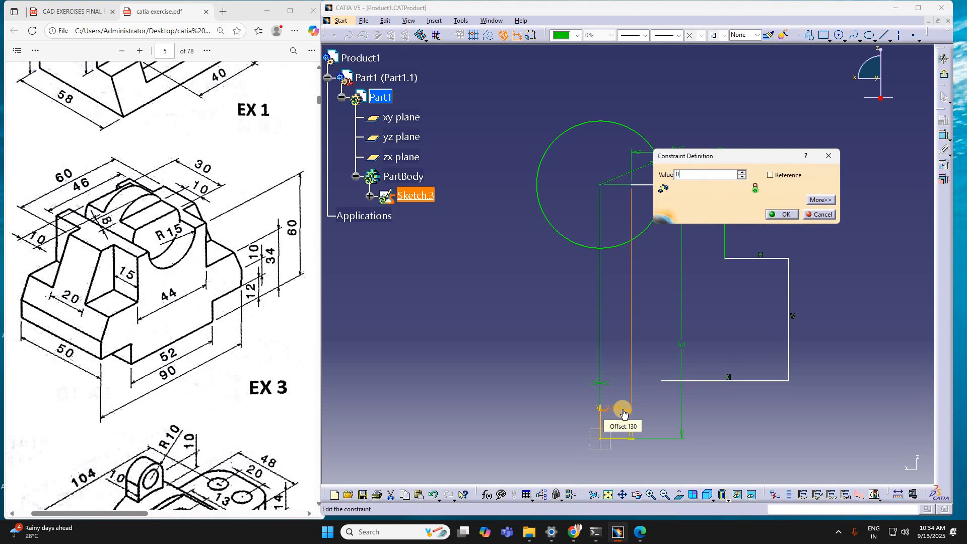
pyautogui.write('0')
pyautogui.press('Return')
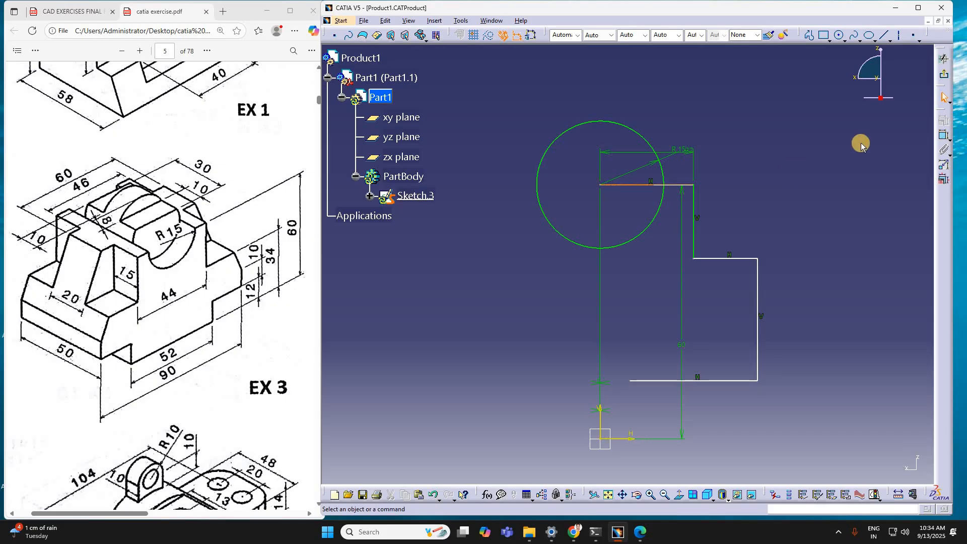
# Step: Dimension the height of the profile's top horizontal line above the horizontal axis
pyautogui.click(944, 135)
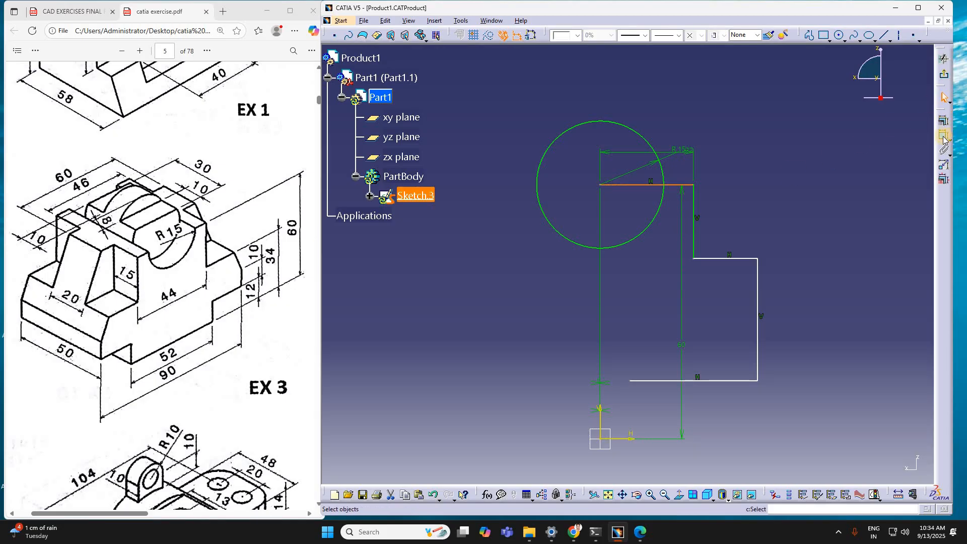
pyautogui.click(601, 429)
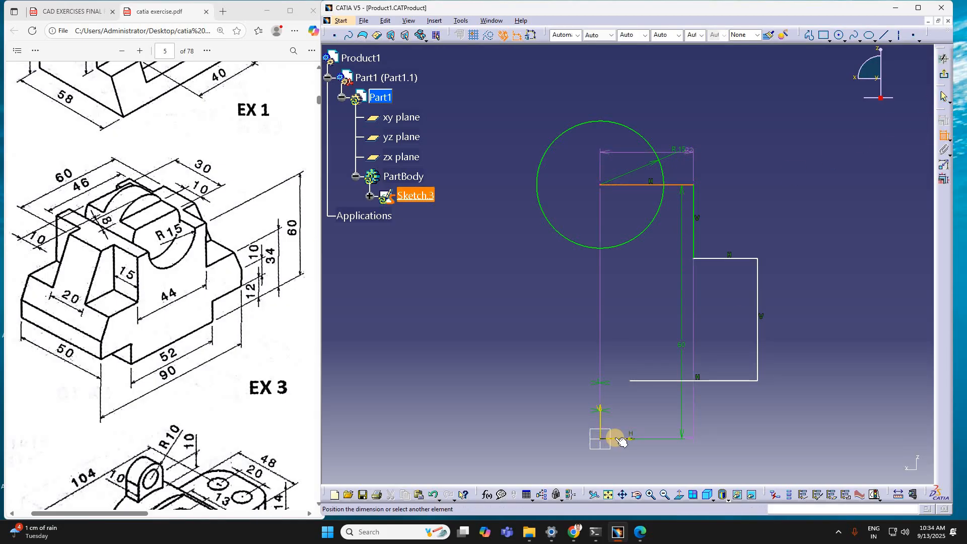
pyautogui.click(616, 439)
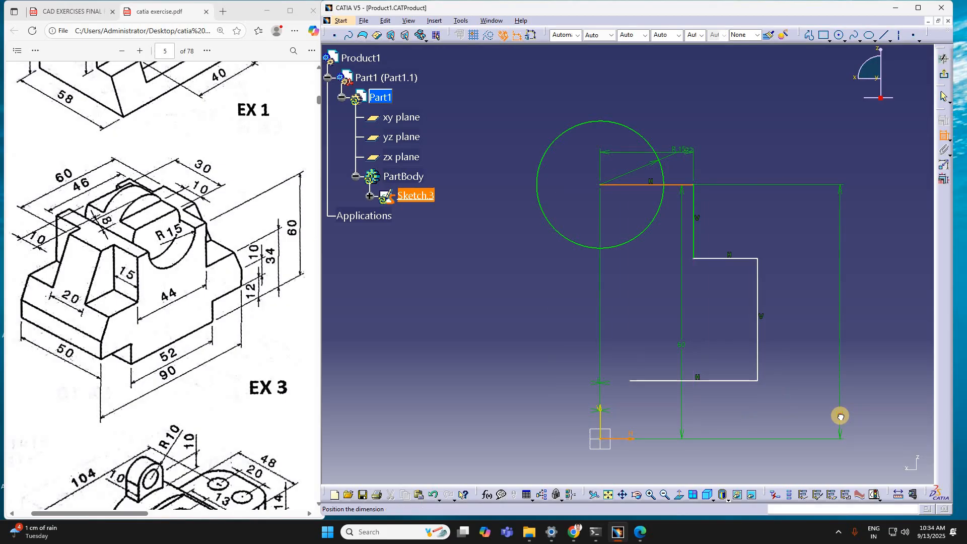
pyautogui.click(840, 416)
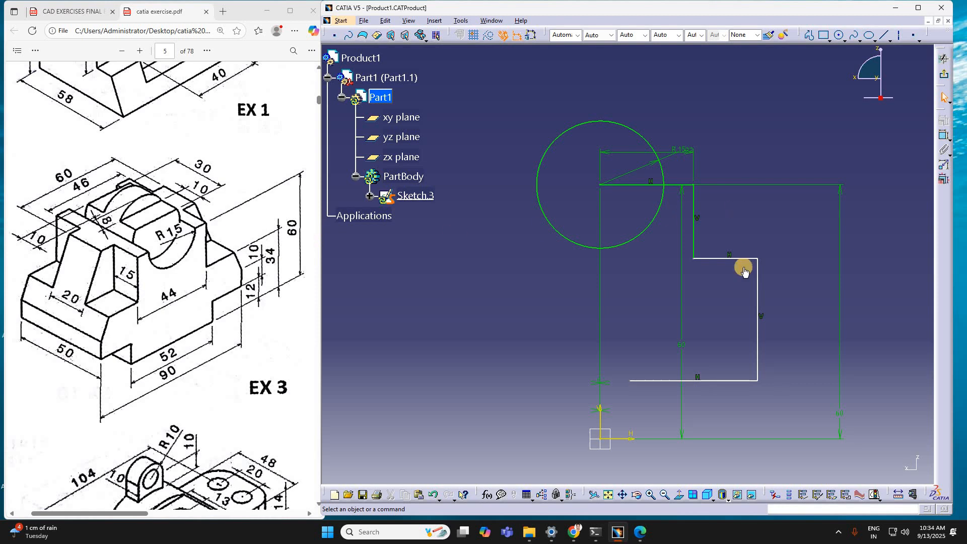
# Step: Dimension the length of the profile's outer vertical line and set it to 26 mm
pyautogui.click(759, 281)
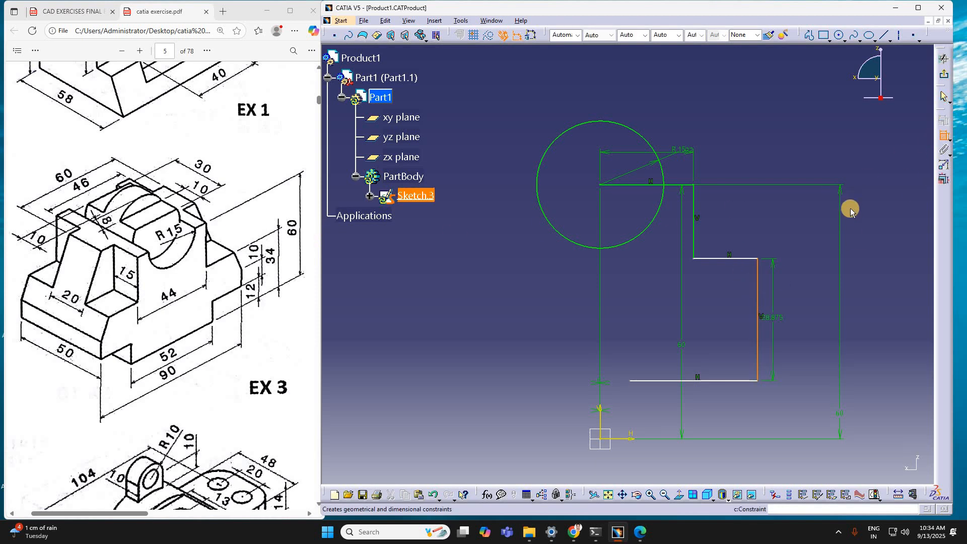
pyautogui.click(881, 289)
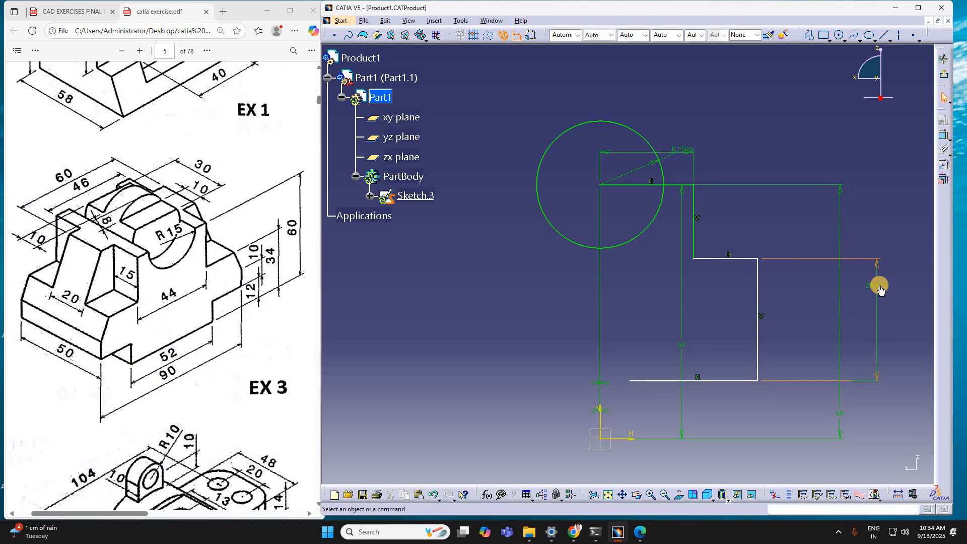
pyautogui.doubleClick(880, 285)
pyautogui.write('26')
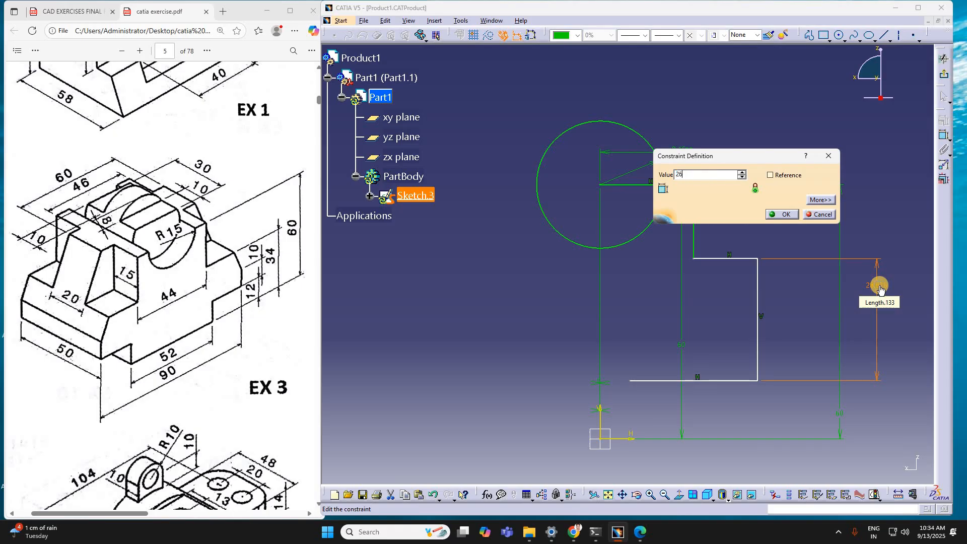
pyautogui.press('Return')
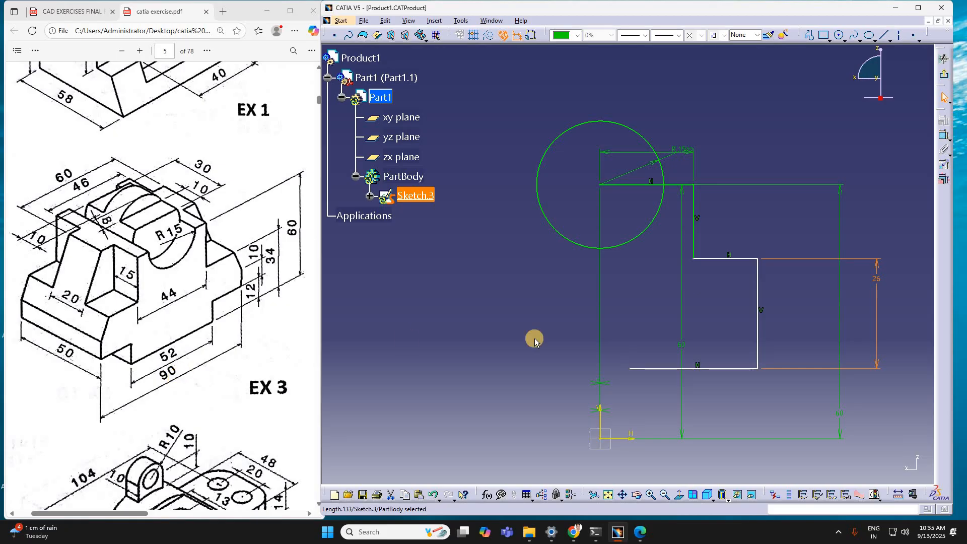
# Step: Dimension the outer vertical line's distance from the vertical axis and set it to 45 mm
pyautogui.click(757, 333)
pyautogui.click(945, 135)
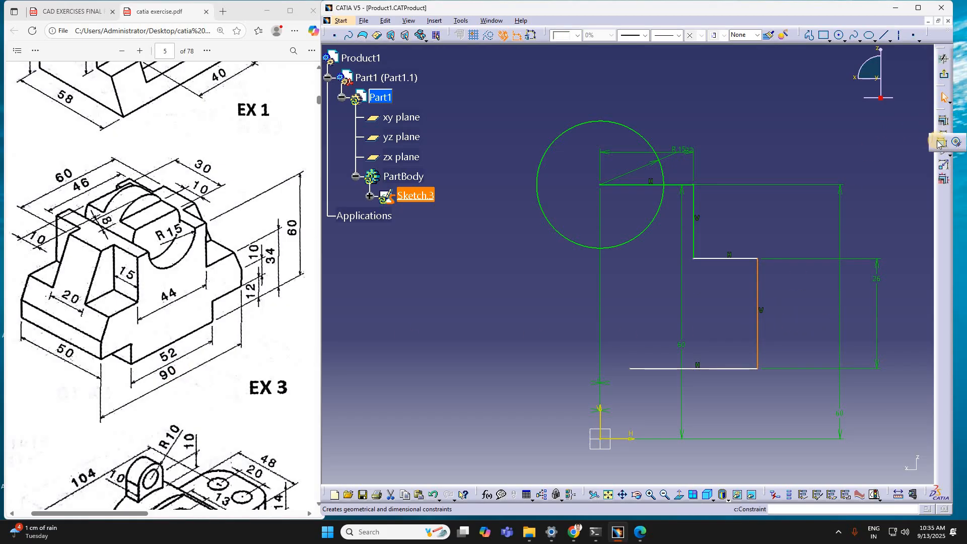
pyautogui.click(945, 136)
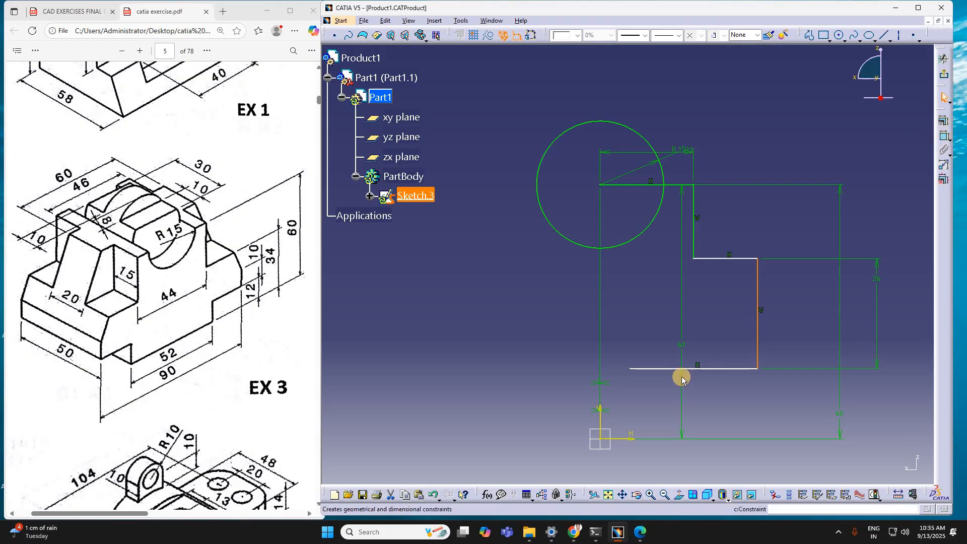
pyautogui.click(600, 432)
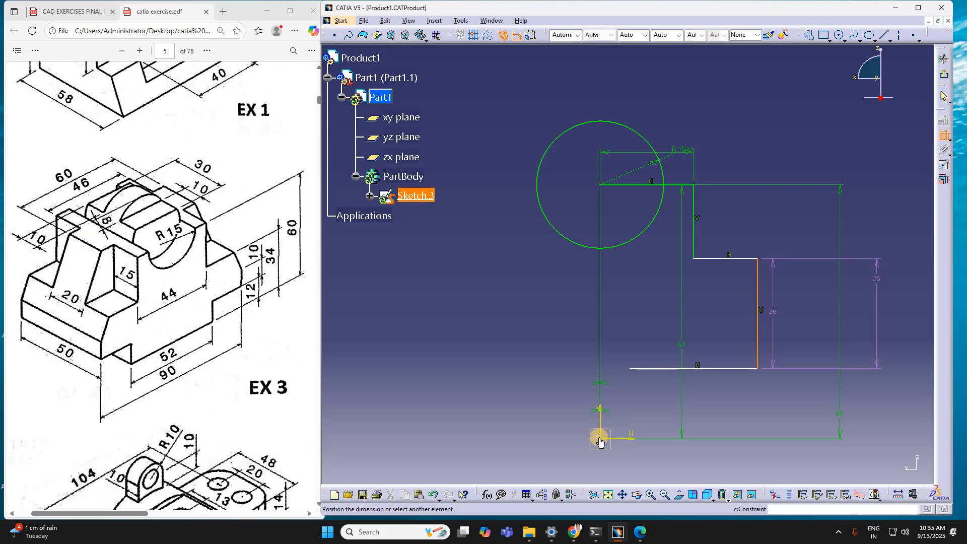
pyautogui.click(726, 459)
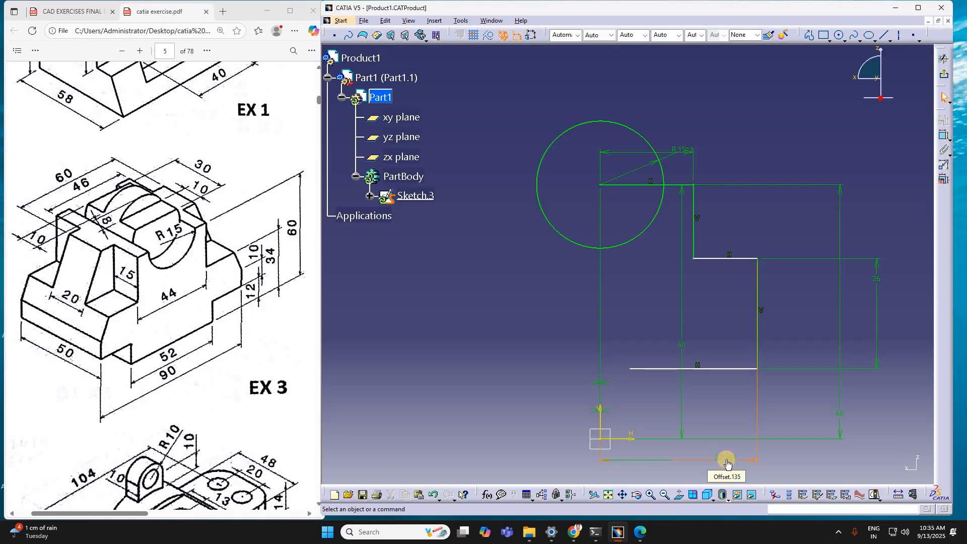
pyautogui.doubleClick(726, 459)
pyautogui.write('45')
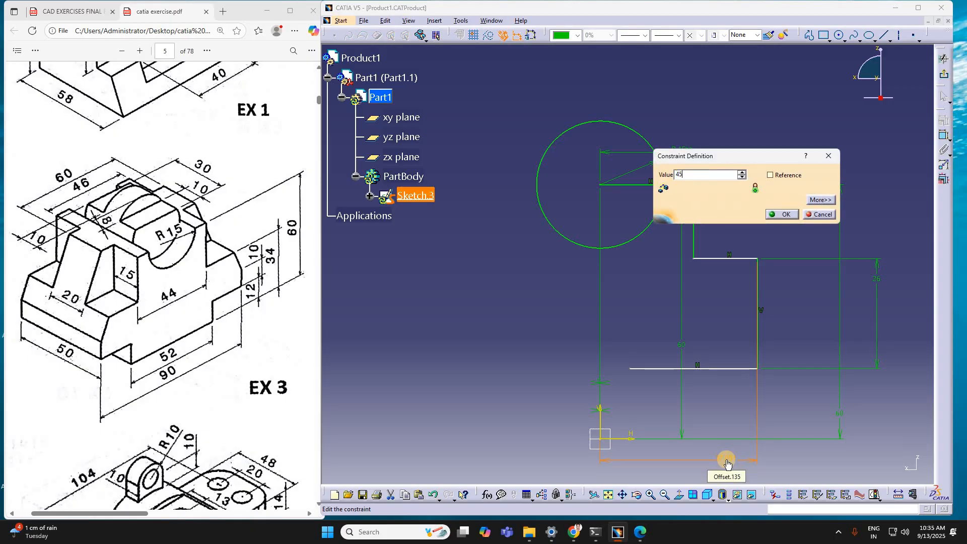
pyautogui.press('Return')
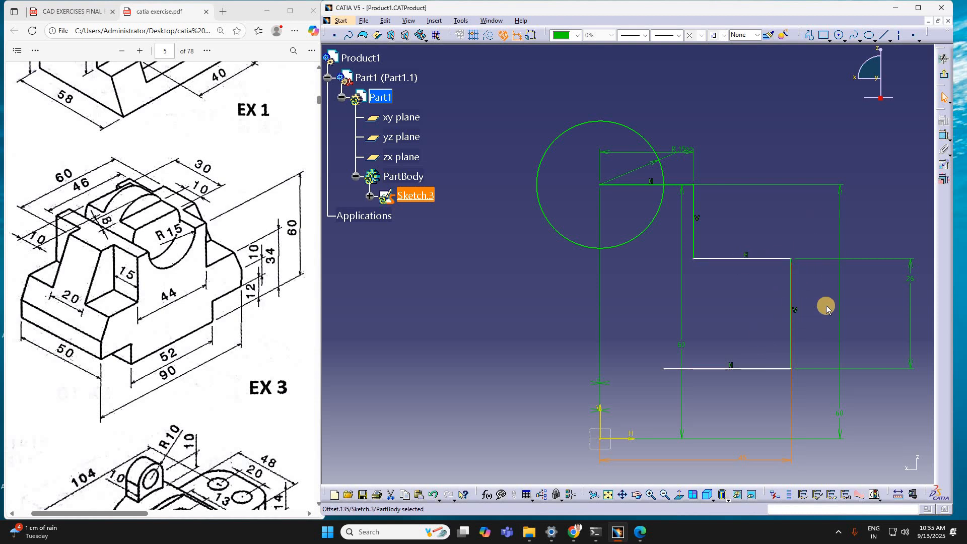
pyautogui.click(793, 289)
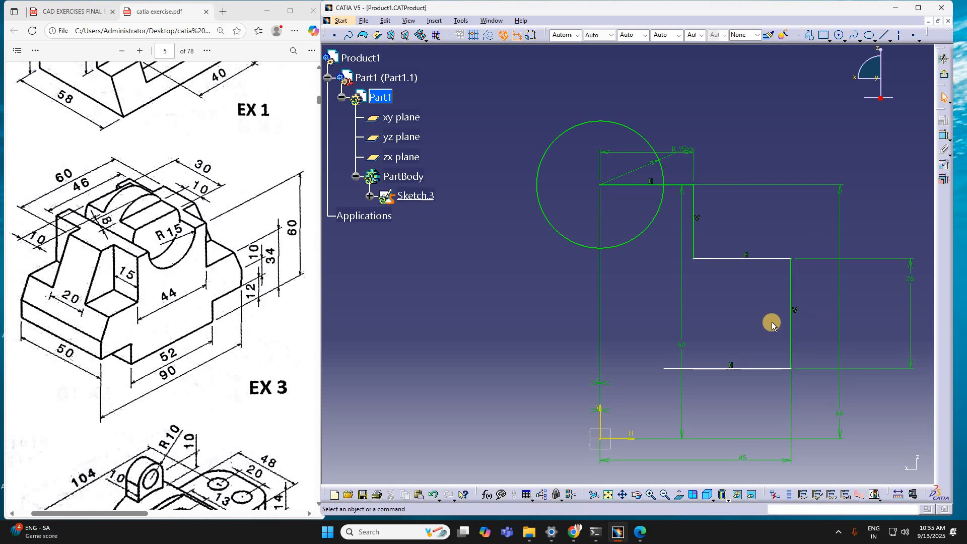
pyautogui.click(720, 260)
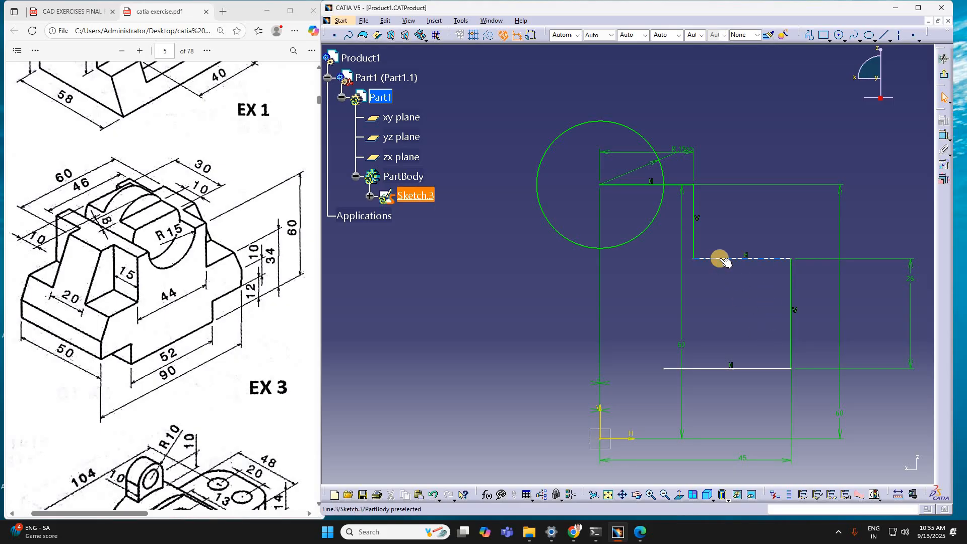
pyautogui.click(716, 223)
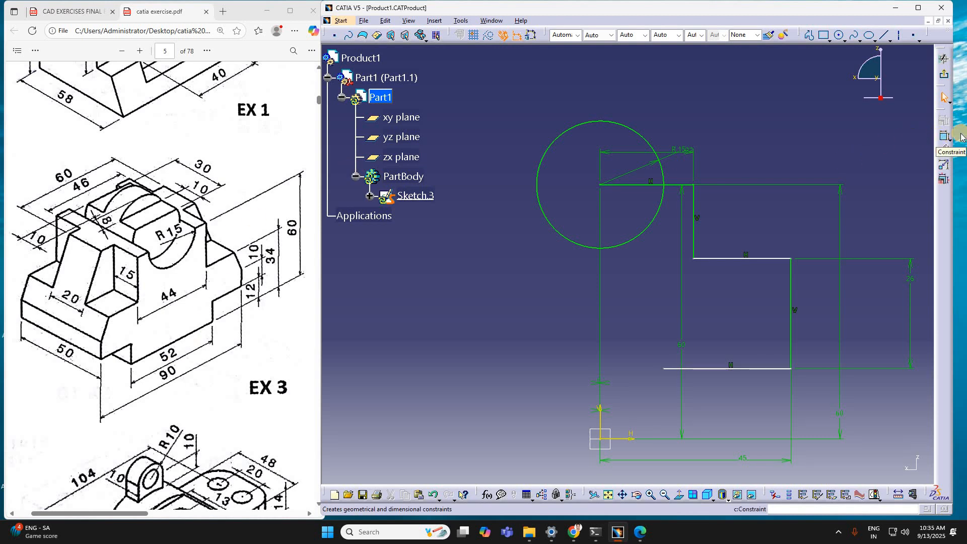
# Step: Dimension the length of the profile's lowest horizontal line and set it to 19 mm
pyautogui.click(934, 168)
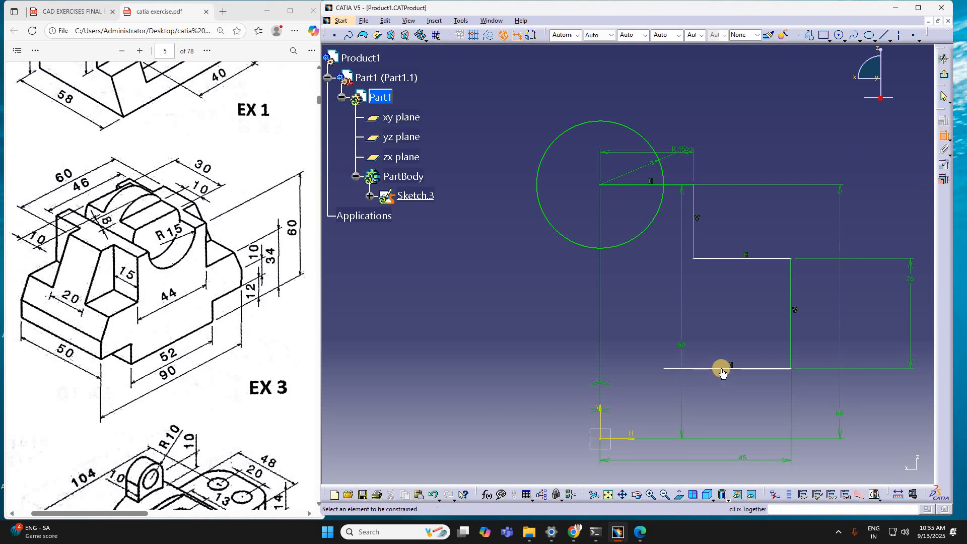
pyautogui.click(721, 370)
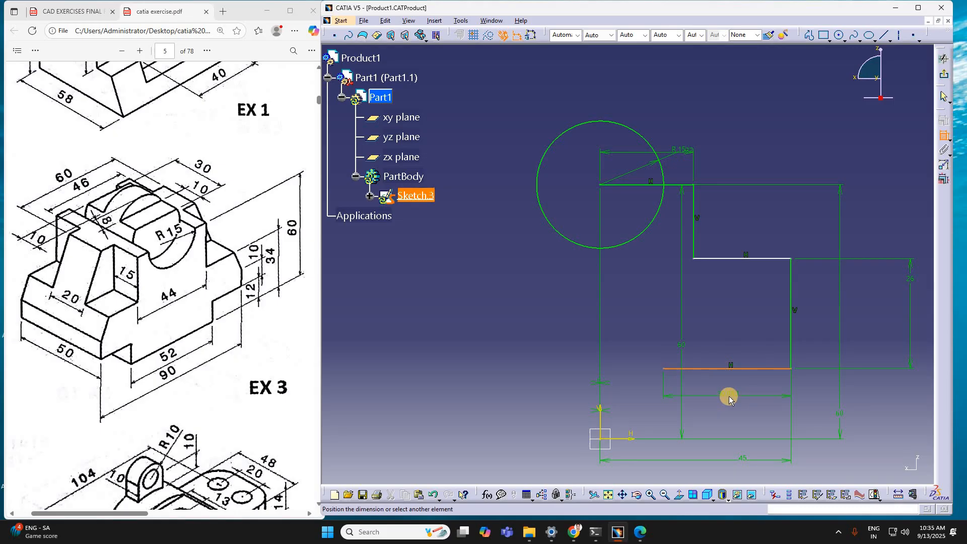
pyautogui.click(729, 396)
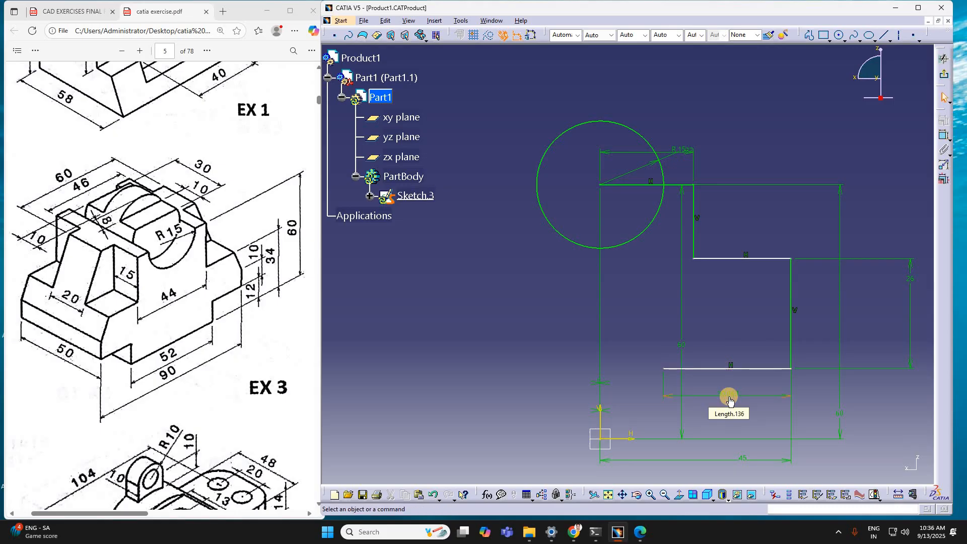
pyautogui.doubleClick(729, 398)
pyautogui.write('19')
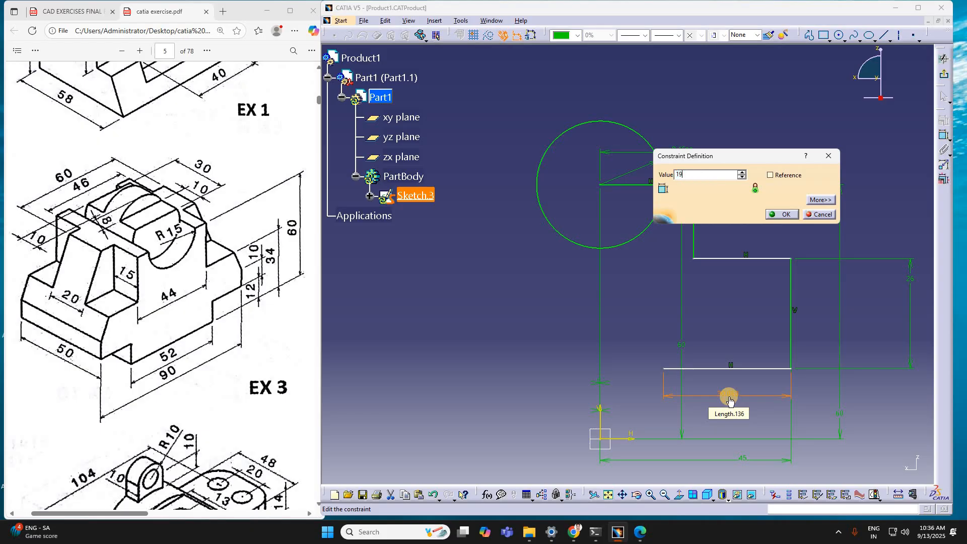
pyautogui.press('Return')
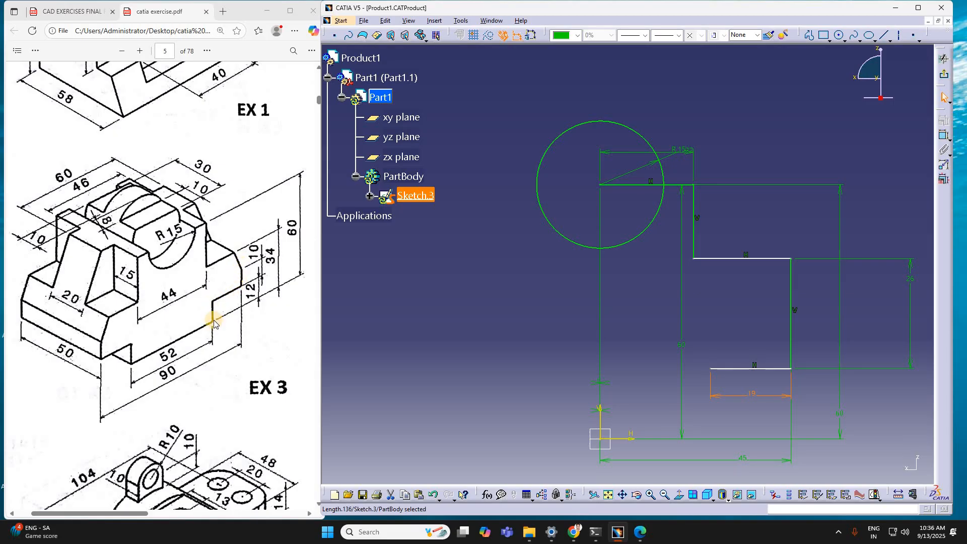
# Step: Extend the profile from the 19 mm line's open end, drawing about 14 mm down and 15 mm left
pyautogui.click(943, 135)
pyautogui.click(727, 346)
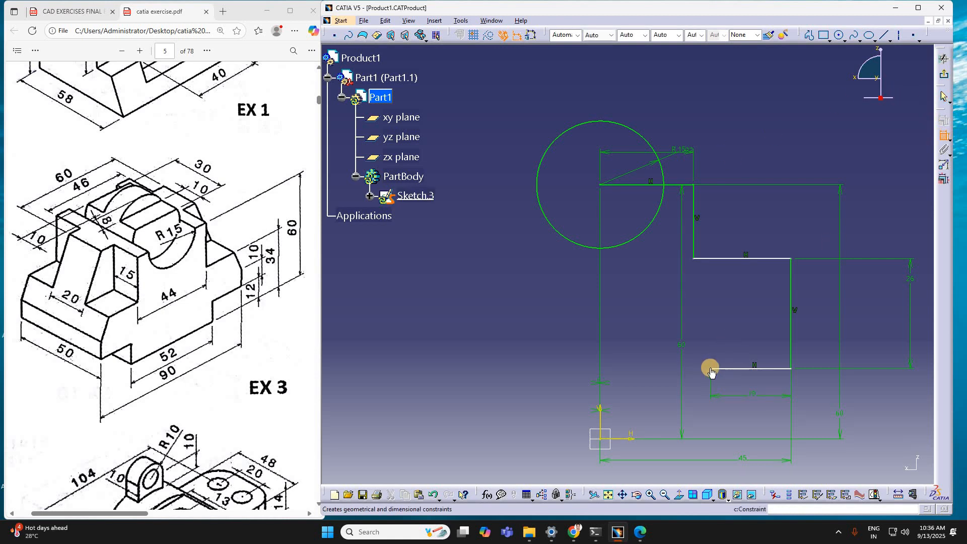
pyautogui.click(824, 35)
pyautogui.click(838, 36)
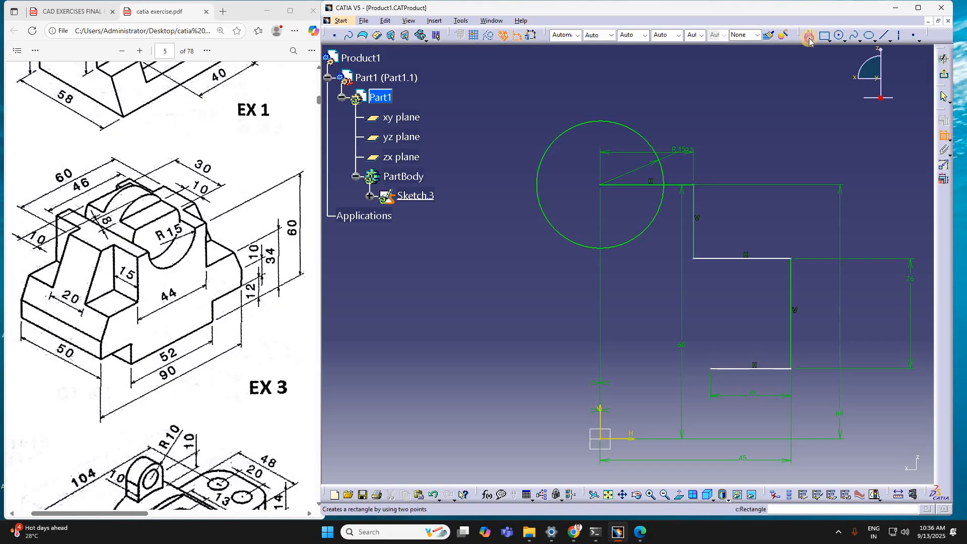
pyautogui.click(711, 370)
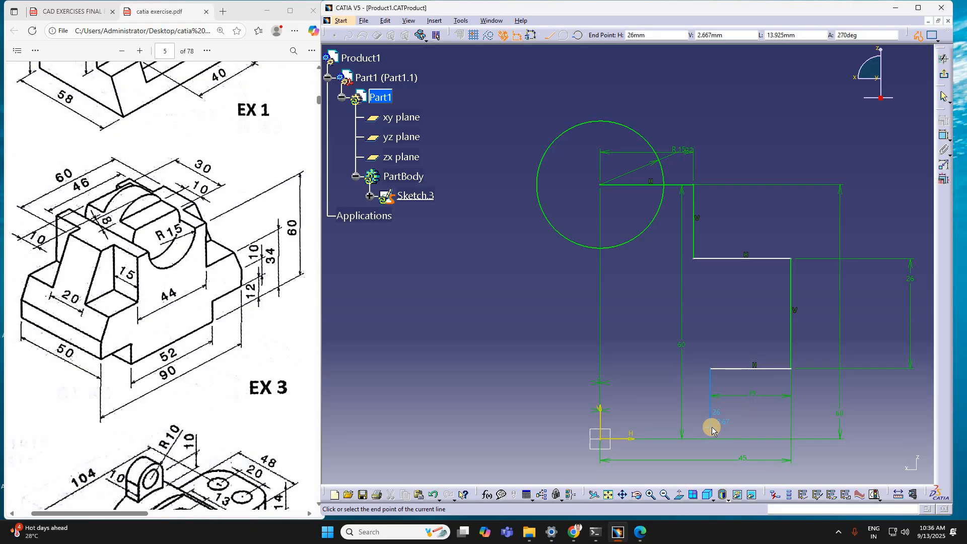
pyautogui.click(712, 427)
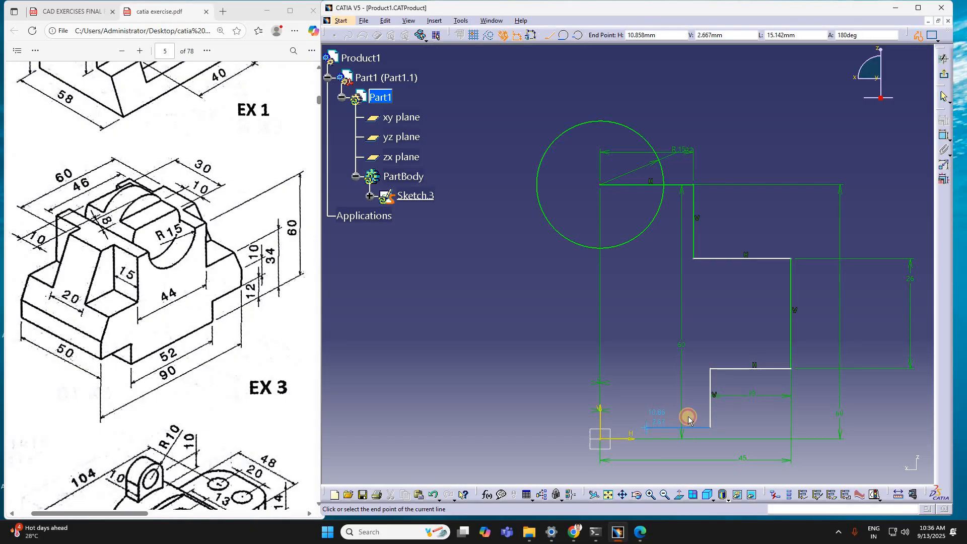
pyautogui.click(646, 428)
pyautogui.press('Escape')
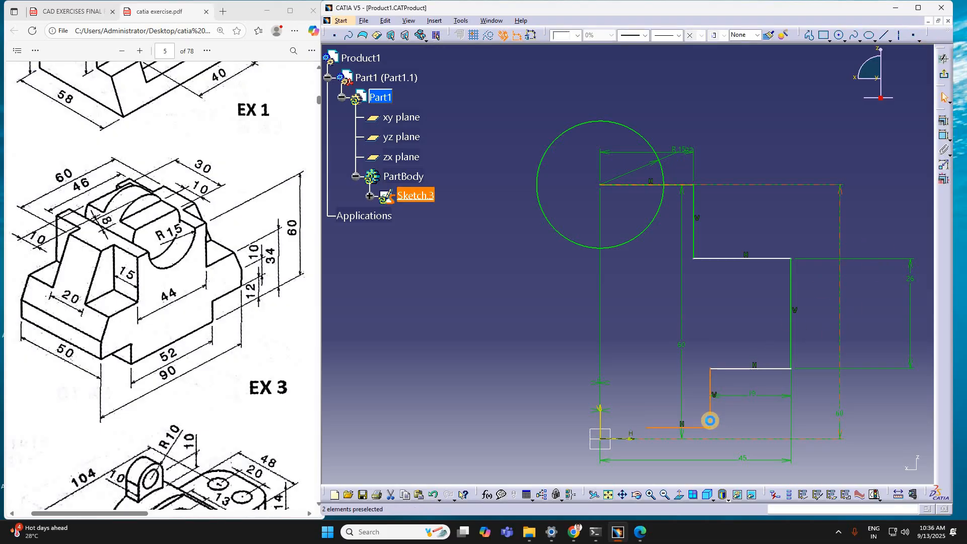
# Step: Dimension the length of the profile's lowest vertical line, below the 19 mm line, and set it to 12 mm
pyautogui.click(712, 419)
pyautogui.click(944, 149)
pyautogui.click(747, 413)
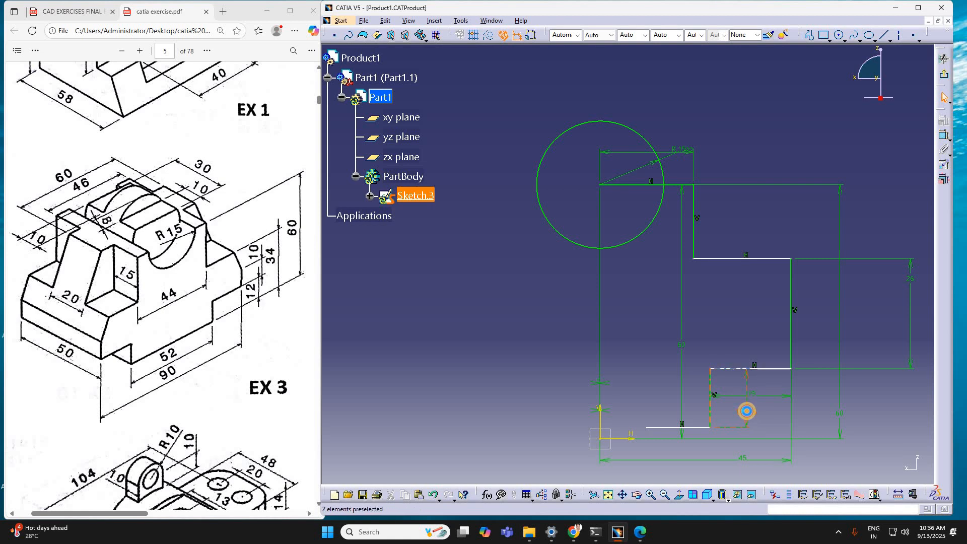
pyautogui.doubleClick(784, 411)
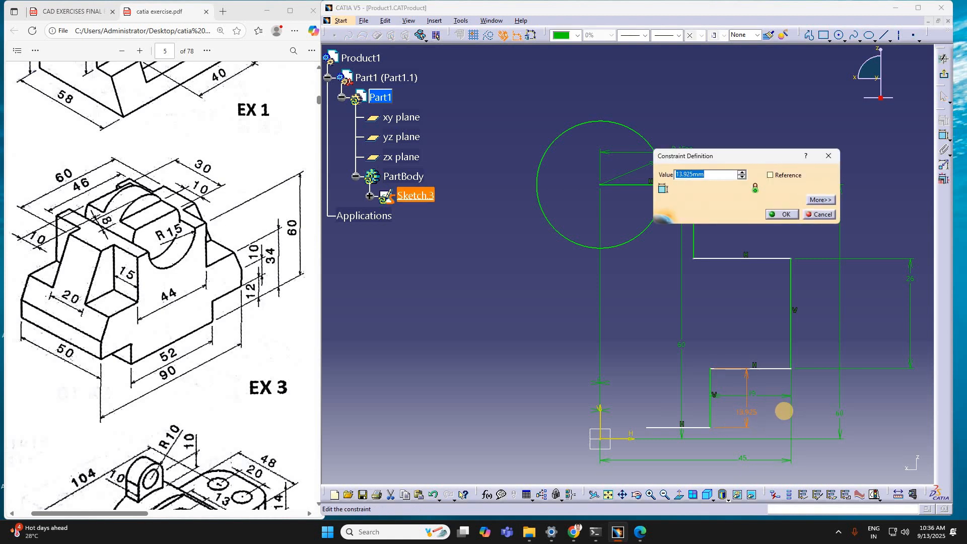
pyautogui.write('12')
pyautogui.press('Return')
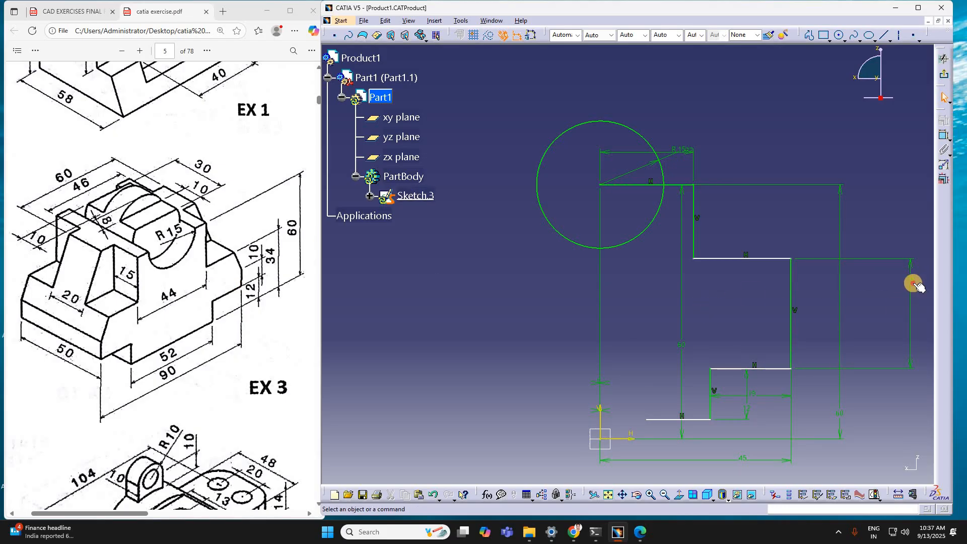
# Step: Dimension the shoulder's horizontal line above the horizontal axis and set the distance to 34 mm
pyautogui.click(916, 310)
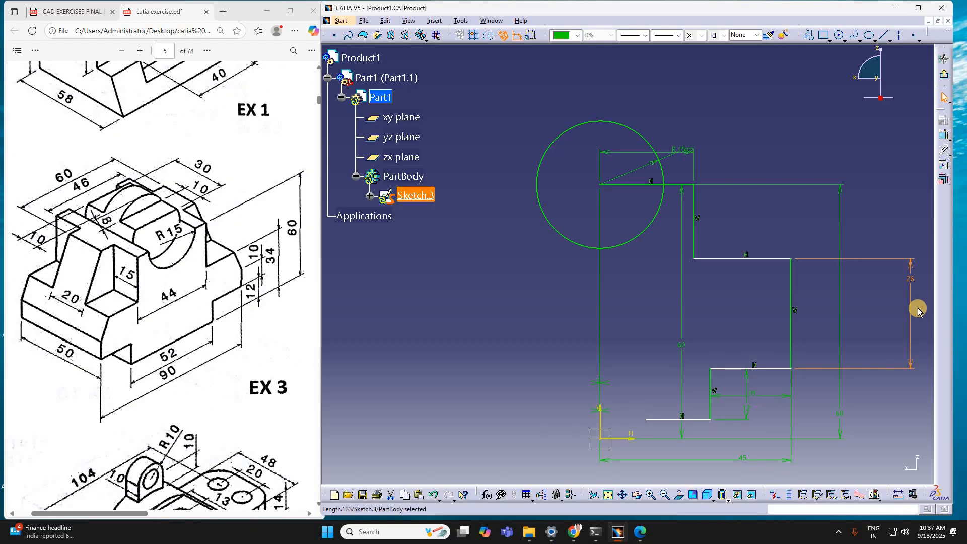
pyautogui.press('Escape')
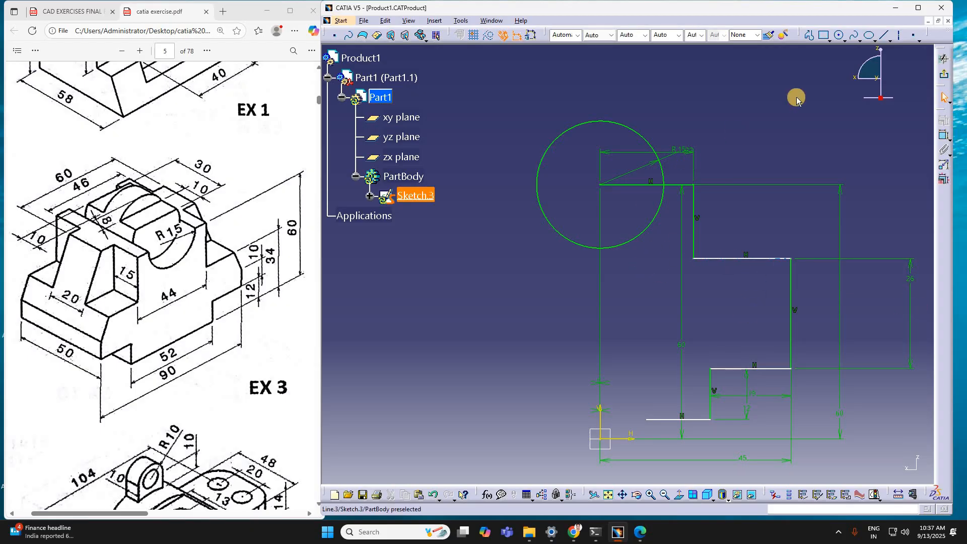
pyautogui.click(943, 136)
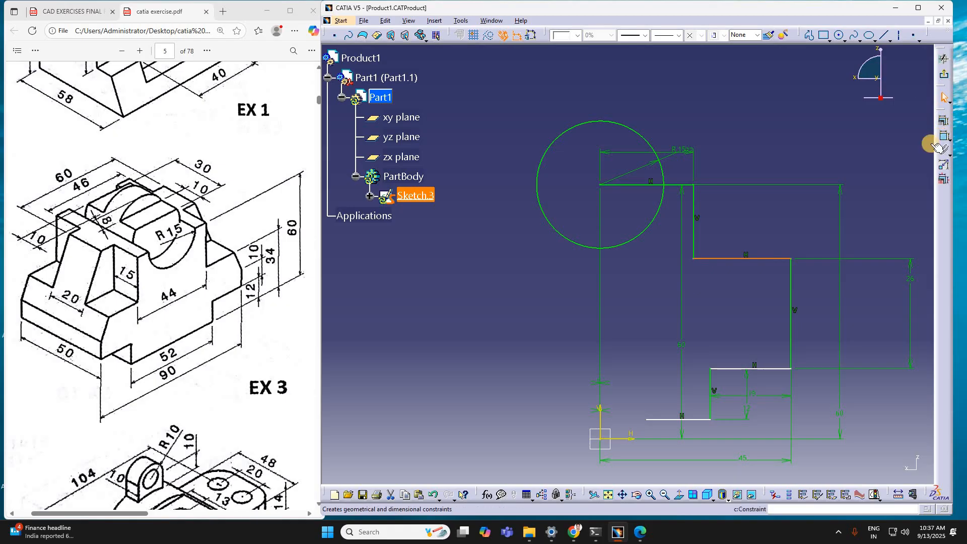
pyautogui.click(637, 440)
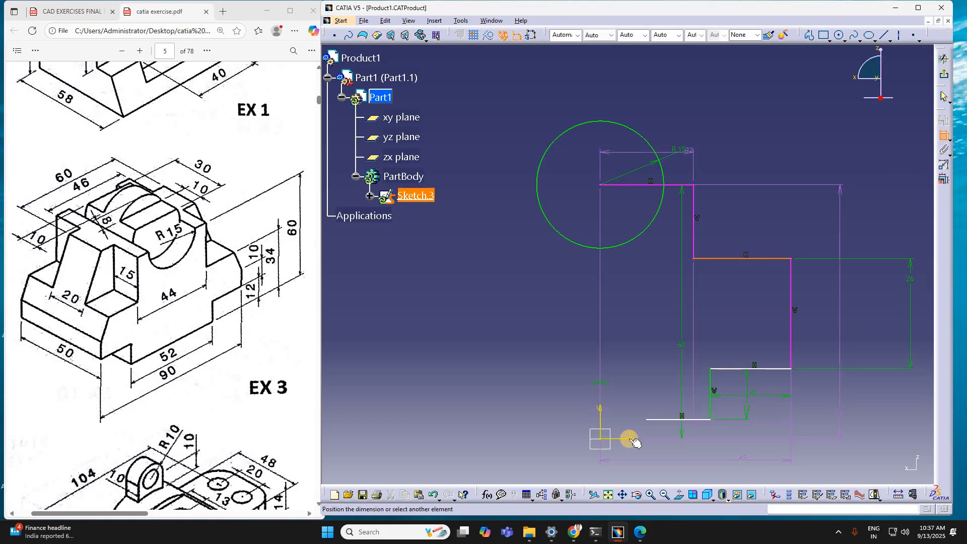
pyautogui.click(888, 441)
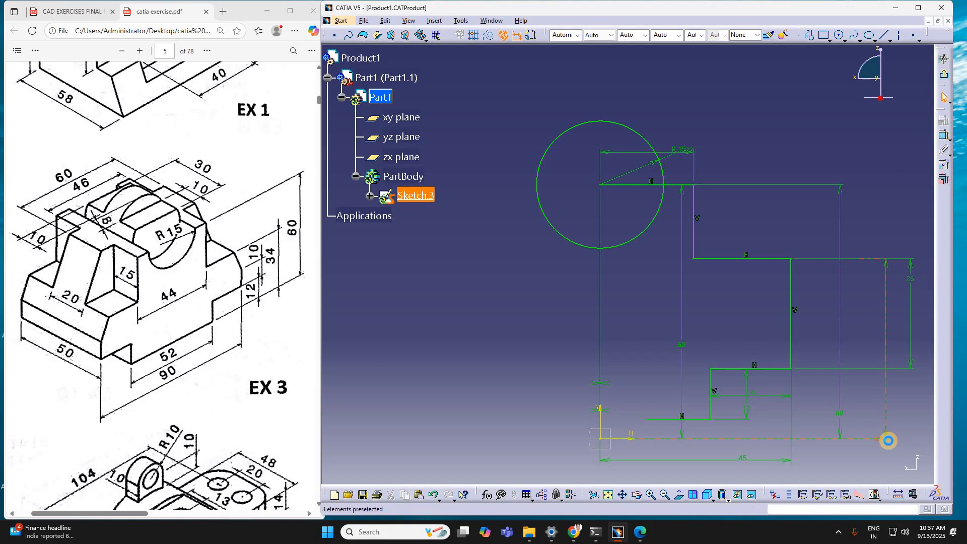
pyautogui.doubleClick(888, 441)
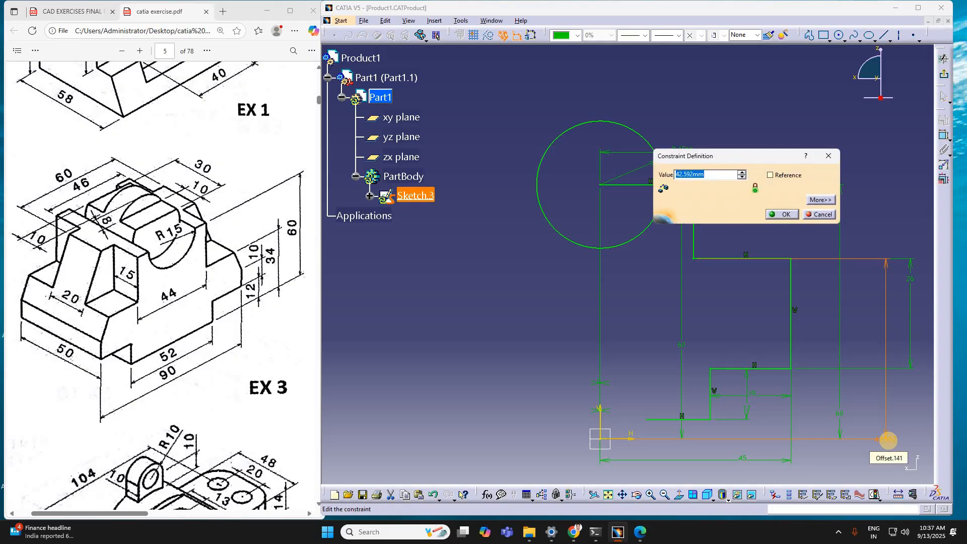
pyautogui.write('34')
pyautogui.press('Return')
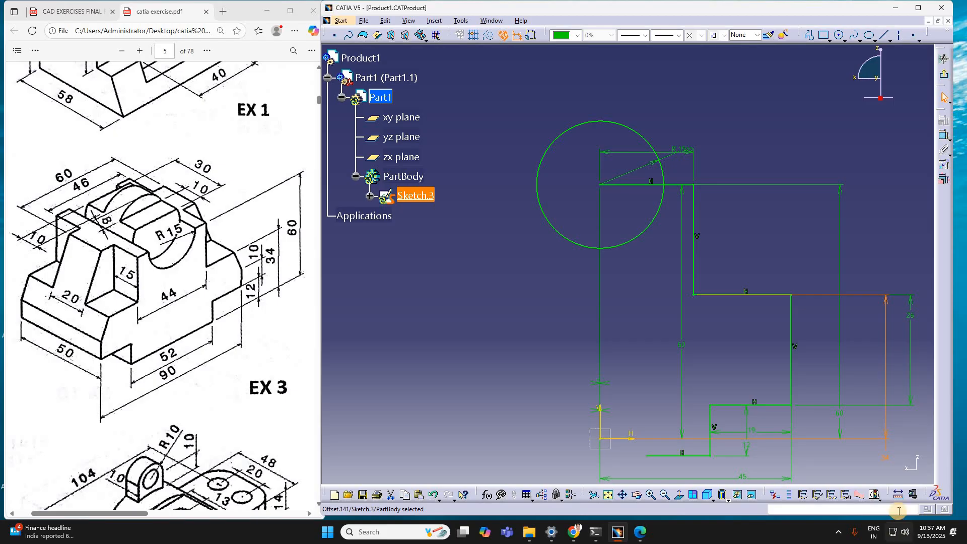
# Step: Set the length of the profile's outer vertical line to 22 mm
pyautogui.click(913, 363)
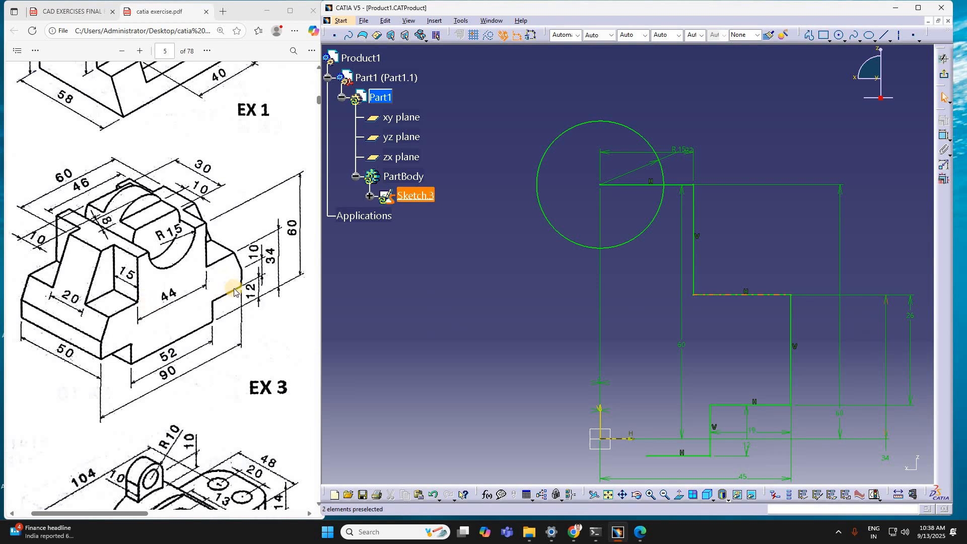
pyautogui.doubleClick(912, 339)
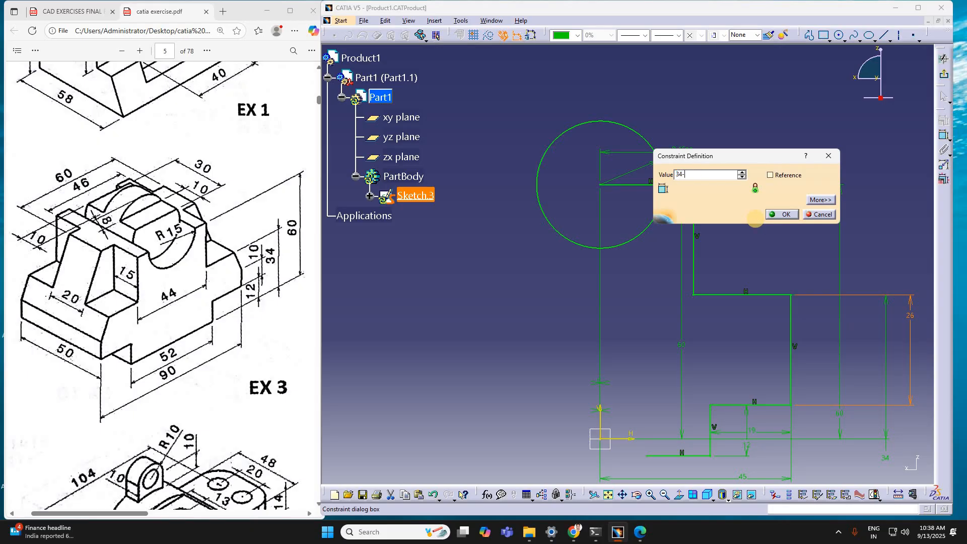
pyautogui.press('Return')
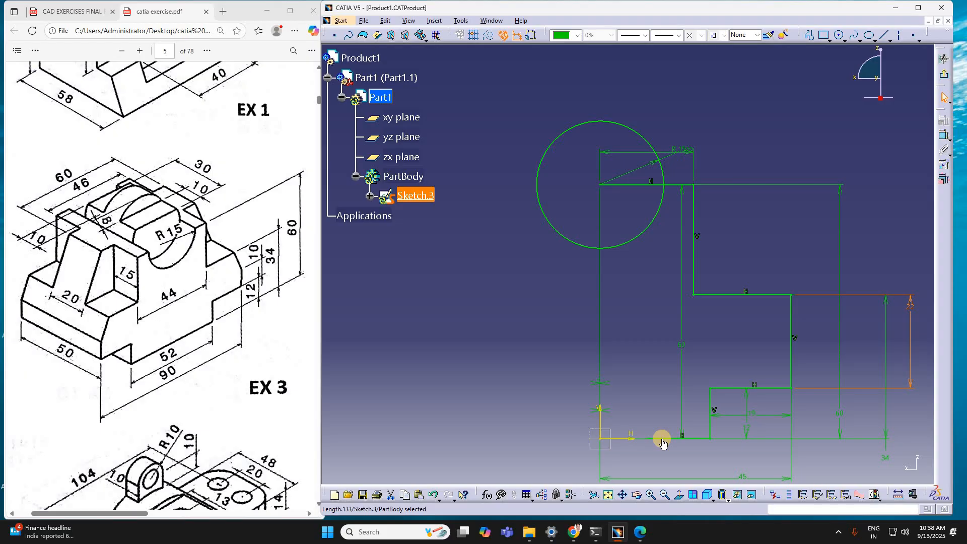
# Step: Dimension the length of the profile's bottom horizontal line and set it to 26 mm
pyautogui.click(943, 135)
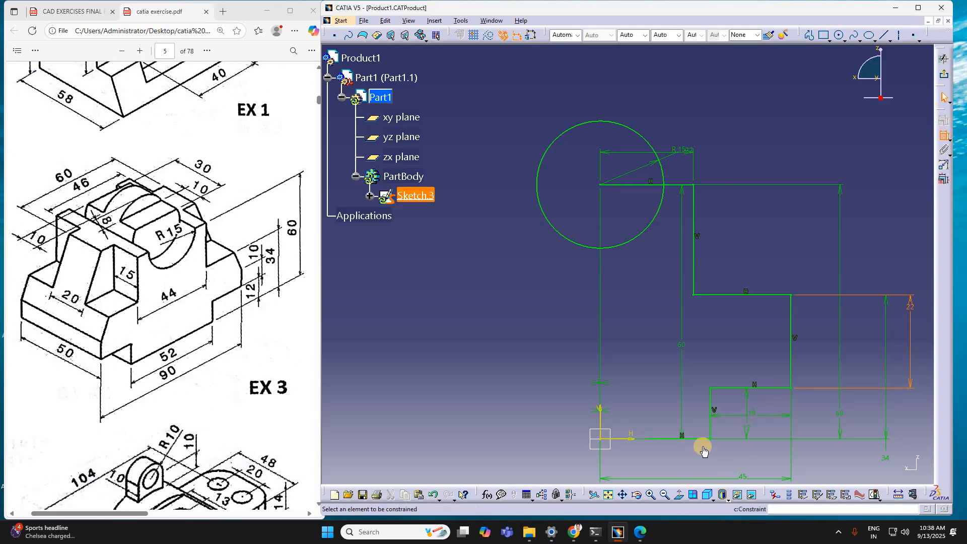
pyautogui.click(671, 441)
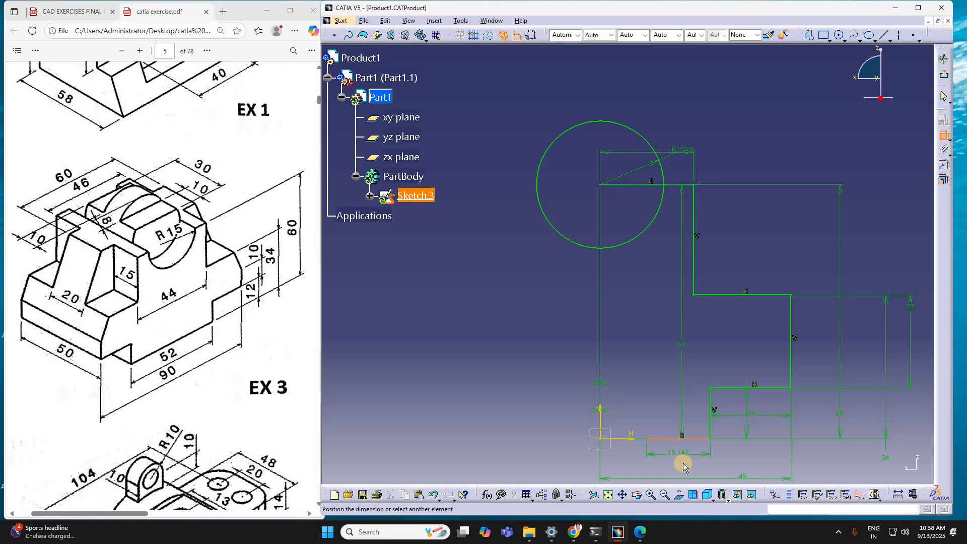
pyautogui.click(691, 466)
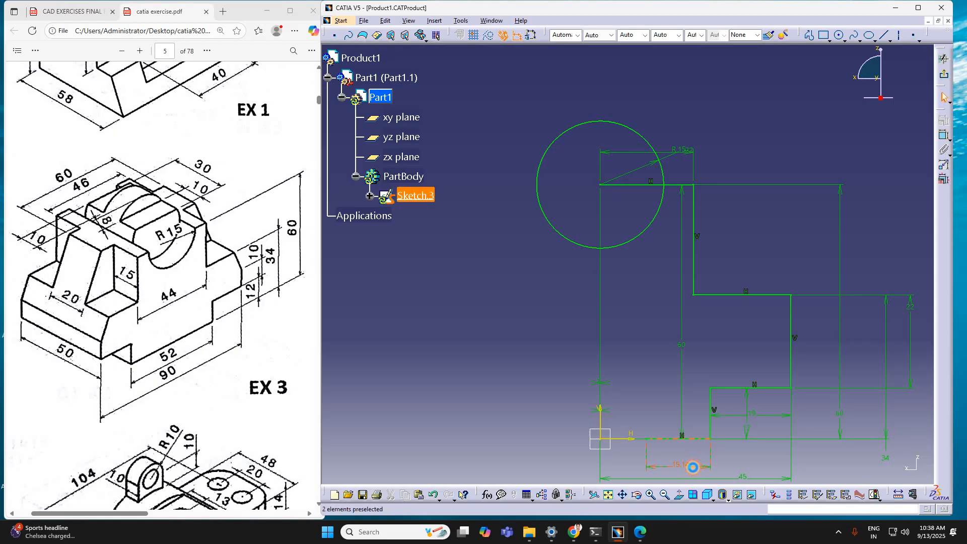
pyautogui.doubleClick(693, 471)
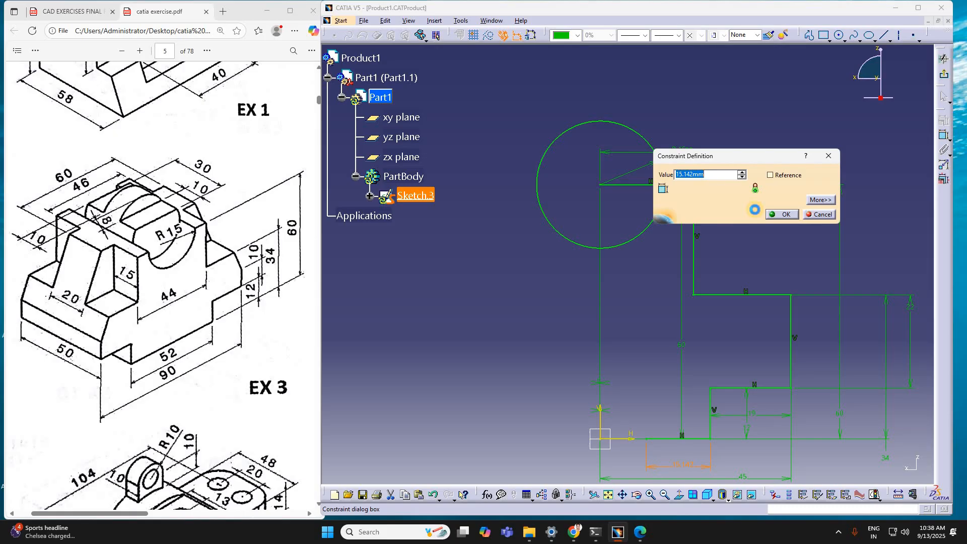
pyautogui.write('26')
pyautogui.press('Return')
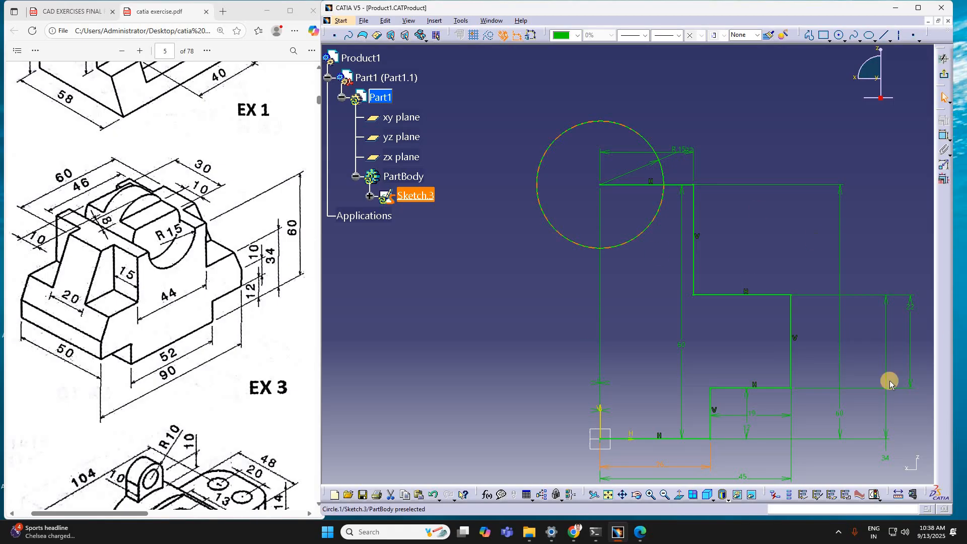
pyautogui.click(900, 341)
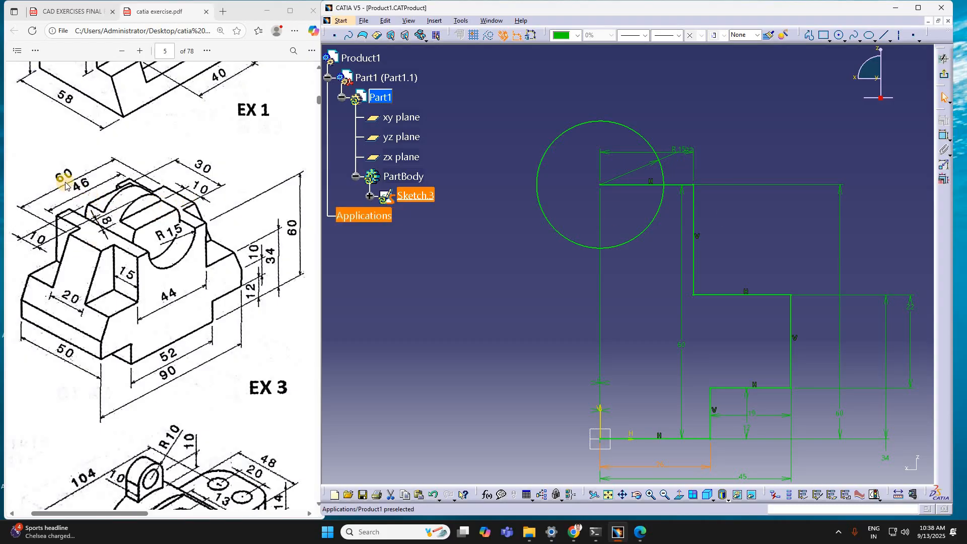
pyautogui.click(646, 156)
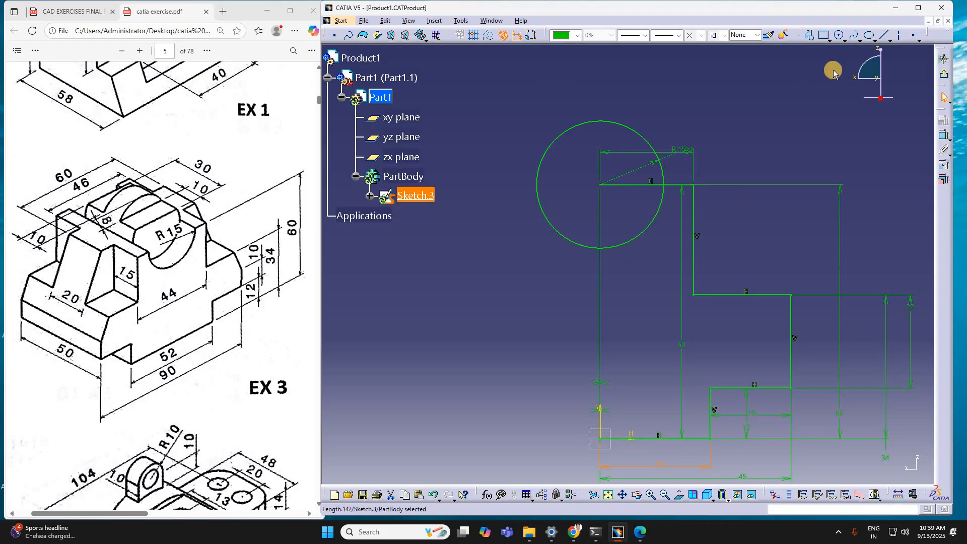
# Step: Draw a horizontal line about 12 mm long outward from the profile's top corner and a sloping line down to the outer vertical line
pyautogui.click(885, 36)
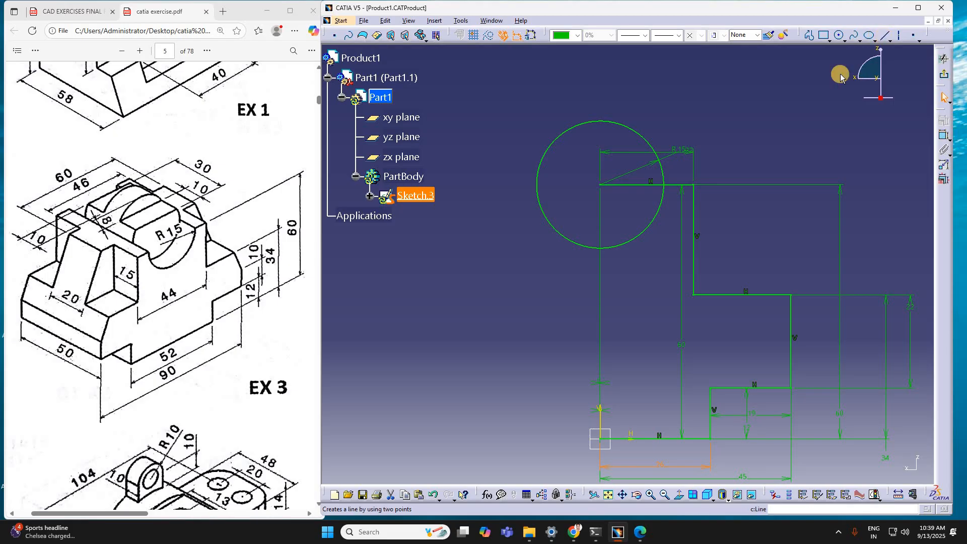
pyautogui.click(692, 184)
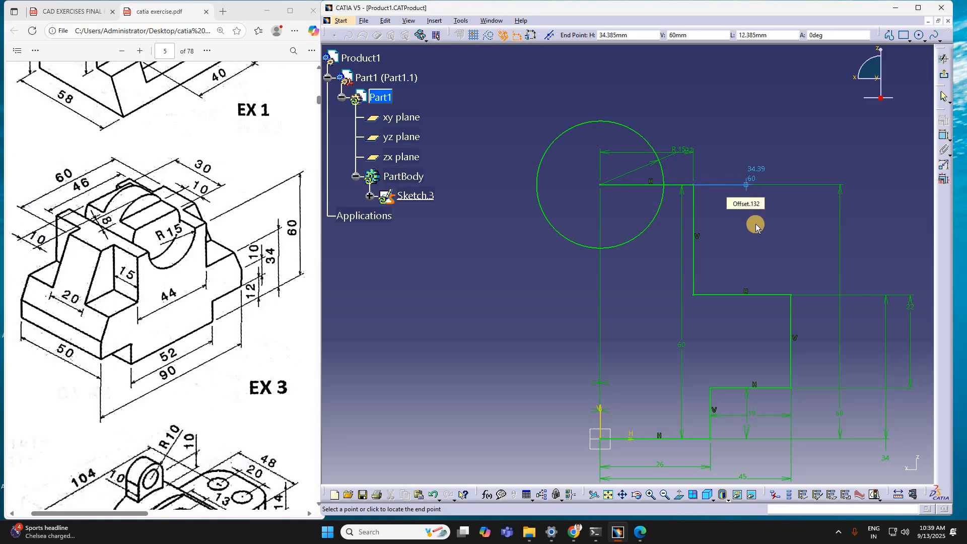
pyautogui.click(746, 185)
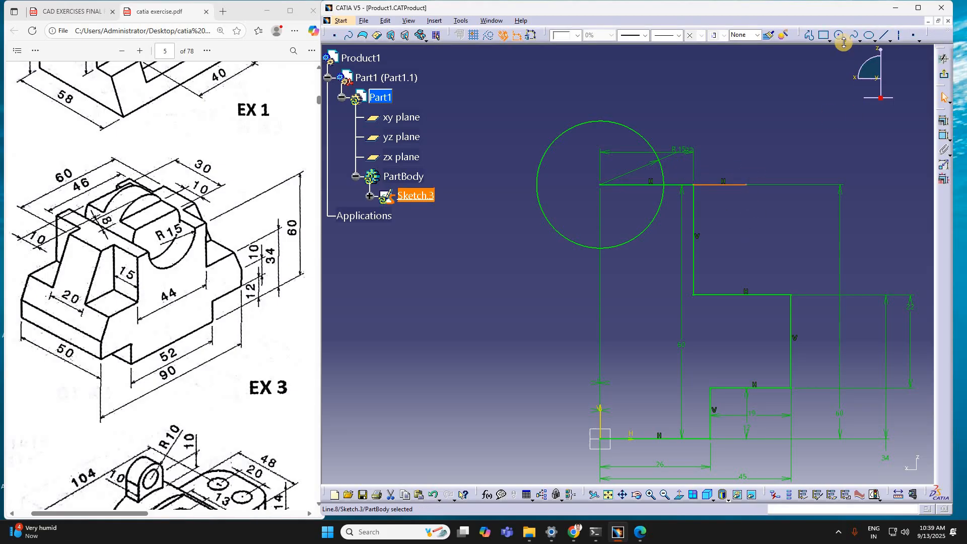
pyautogui.click(810, 34)
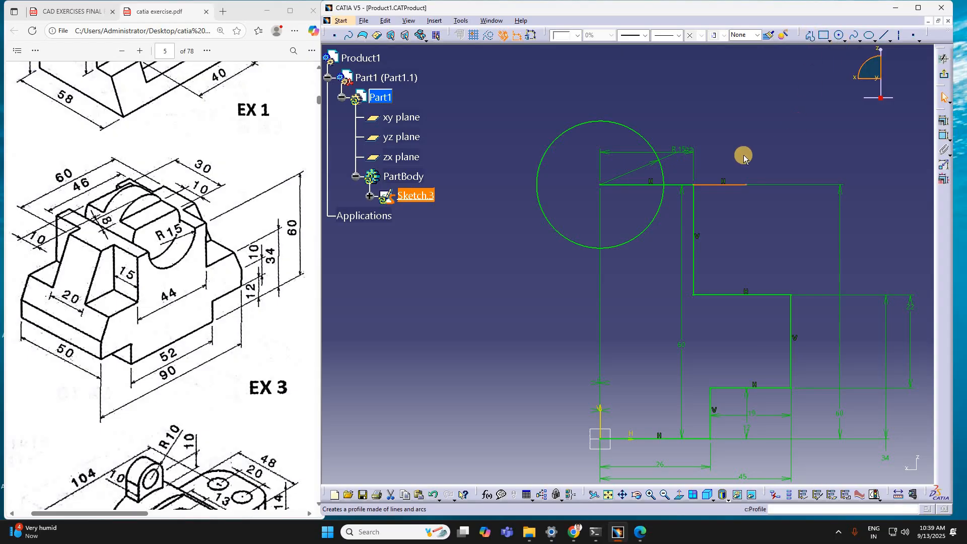
pyautogui.click(750, 185)
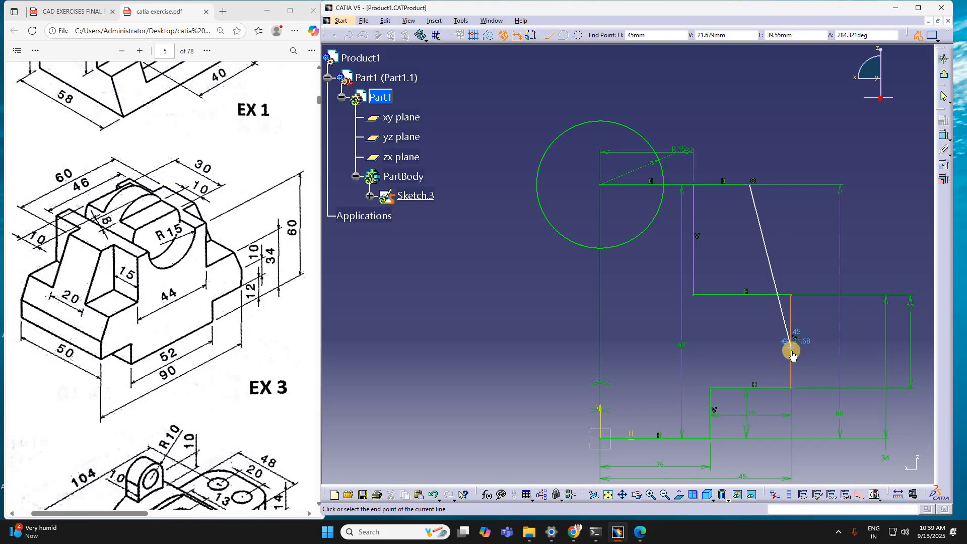
pyautogui.click(829, 333)
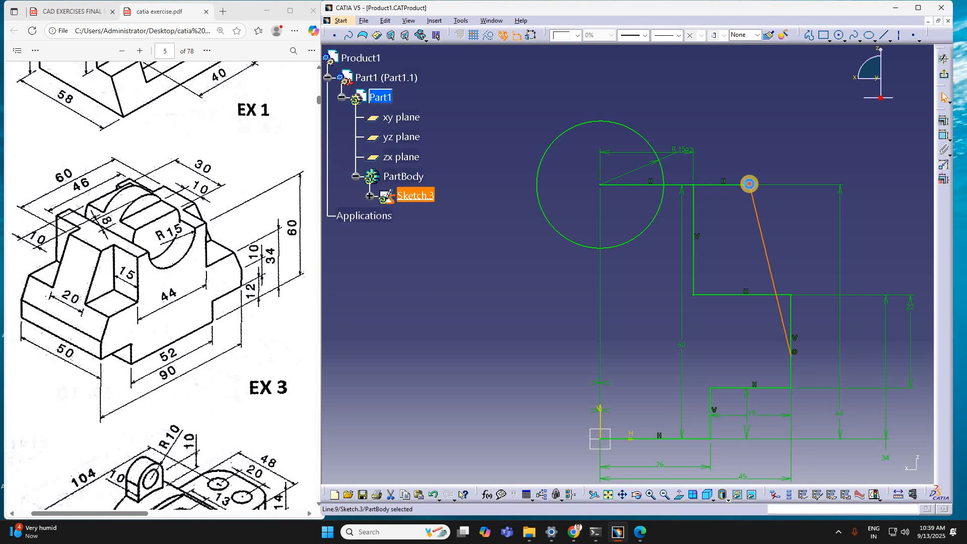
# Step: Delete the sloping line and the short horizontal line extending from the top corner
pyautogui.click(755, 197)
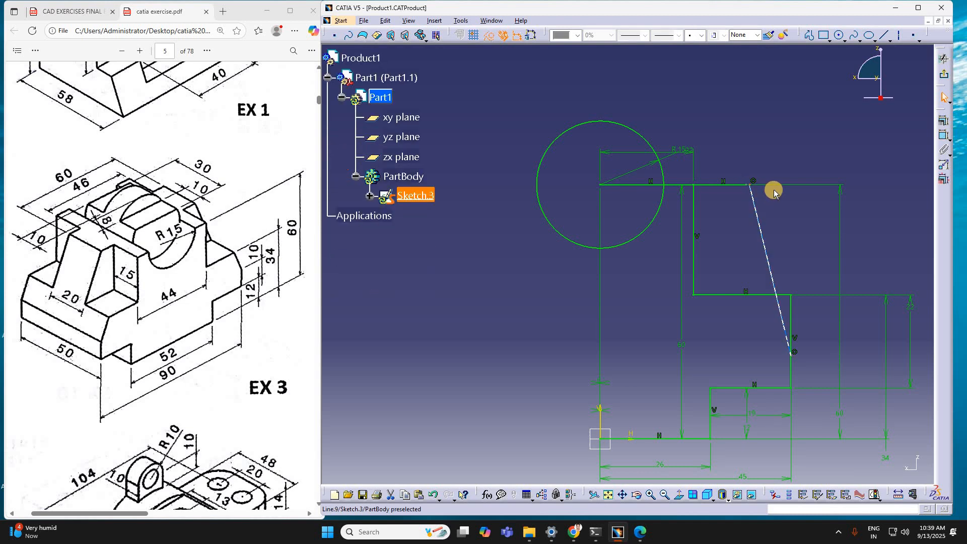
pyautogui.click(772, 189)
pyautogui.press('Delete')
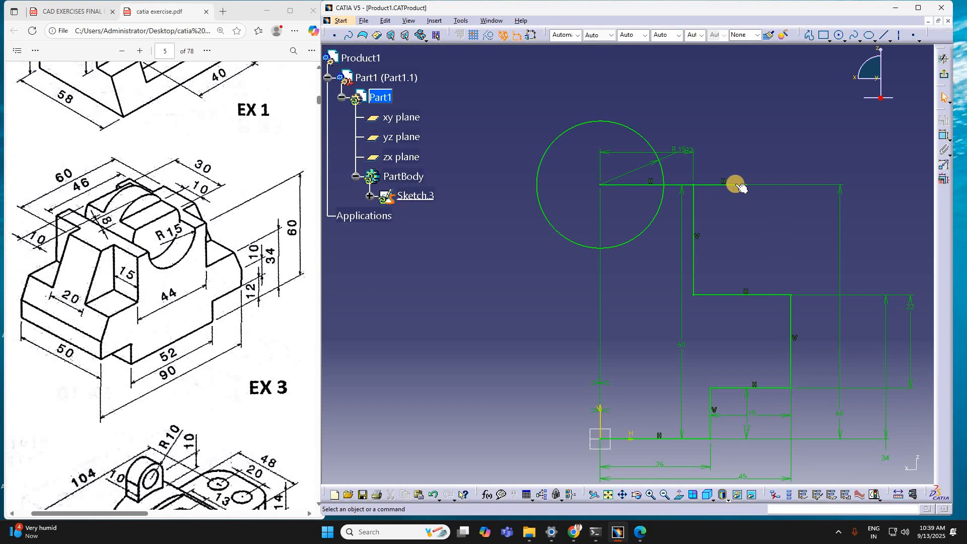
pyautogui.click(746, 184)
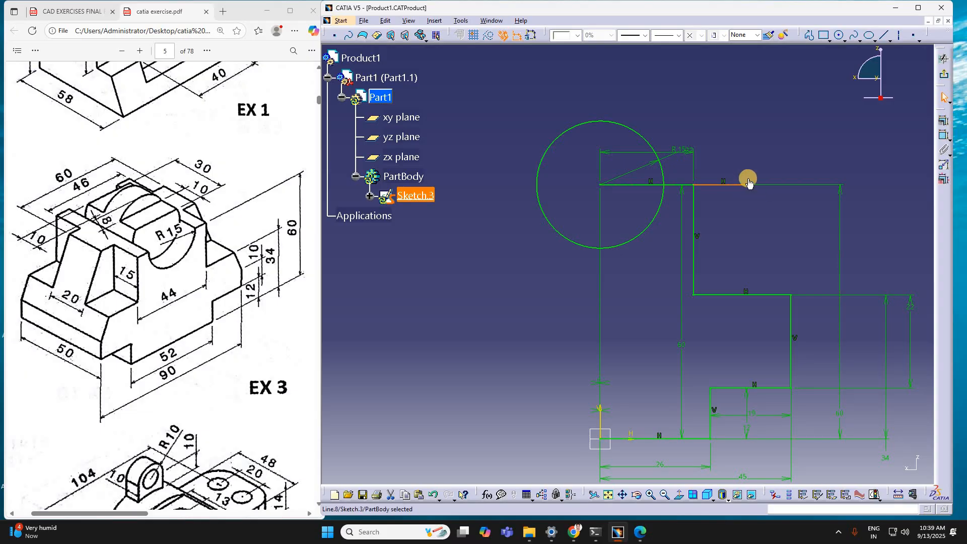
pyautogui.press('Delete')
# Step: Draw a connected profile from the top corner: about 10 mm horizontally outward, then about 43 mm sloping down to the outer vertical line
pyautogui.click(809, 36)
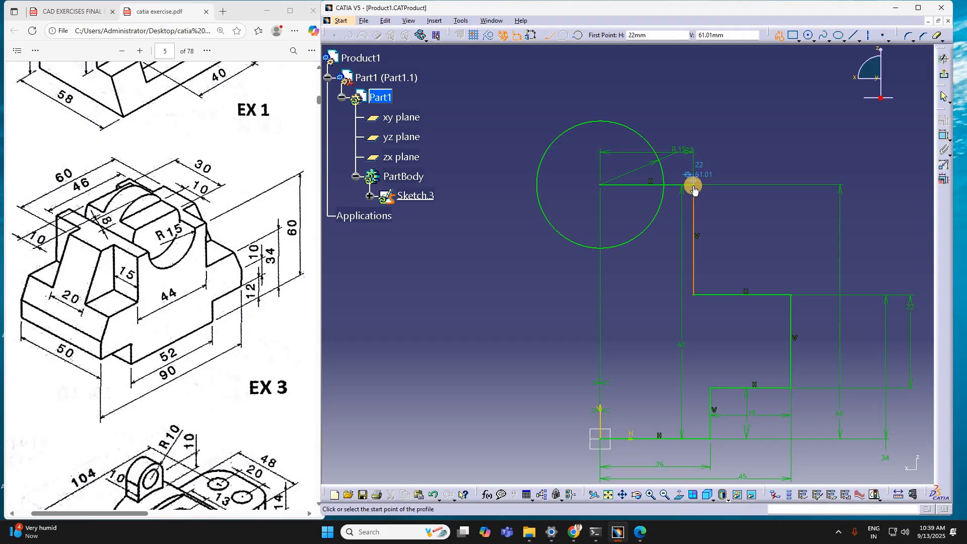
pyautogui.click(736, 188)
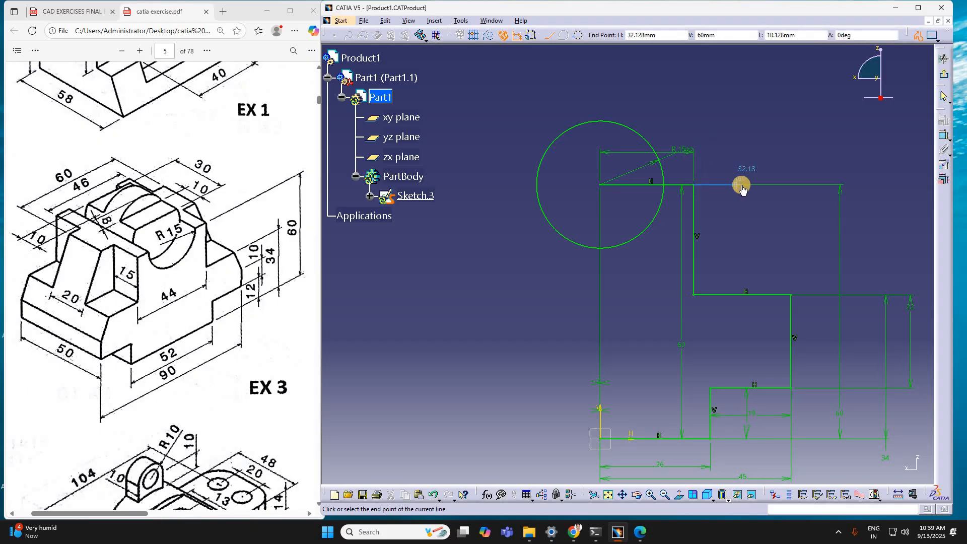
pyautogui.click(747, 230)
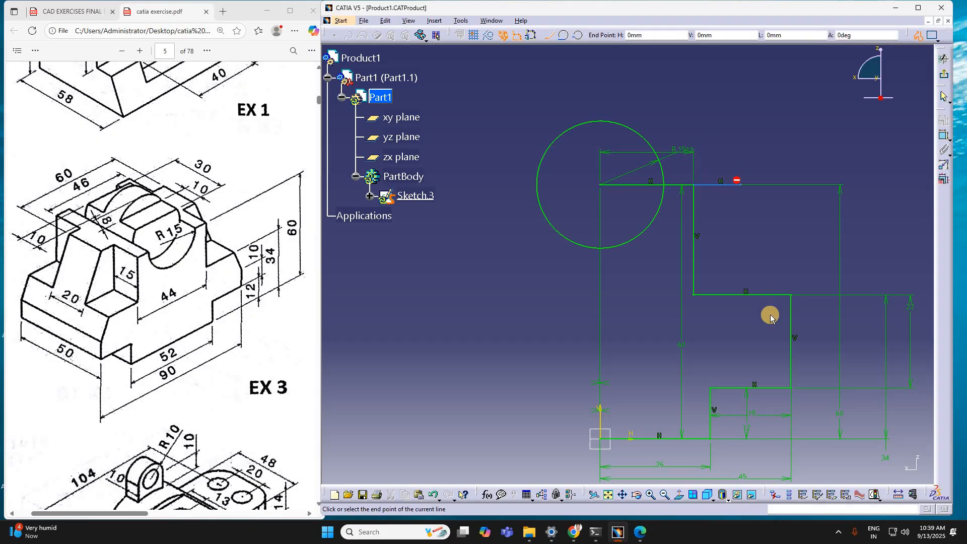
pyautogui.click(791, 361)
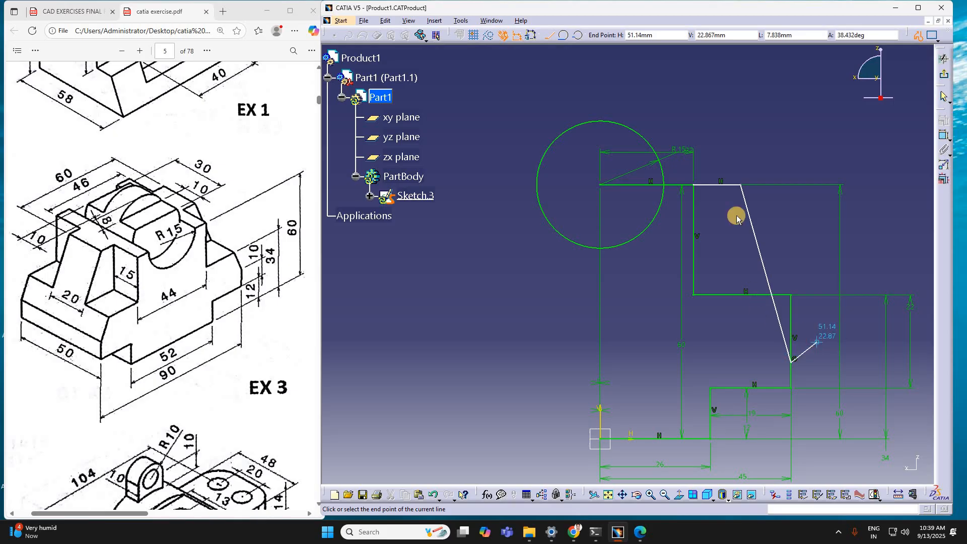
pyautogui.press('Escape')
pyautogui.click(443, 98)
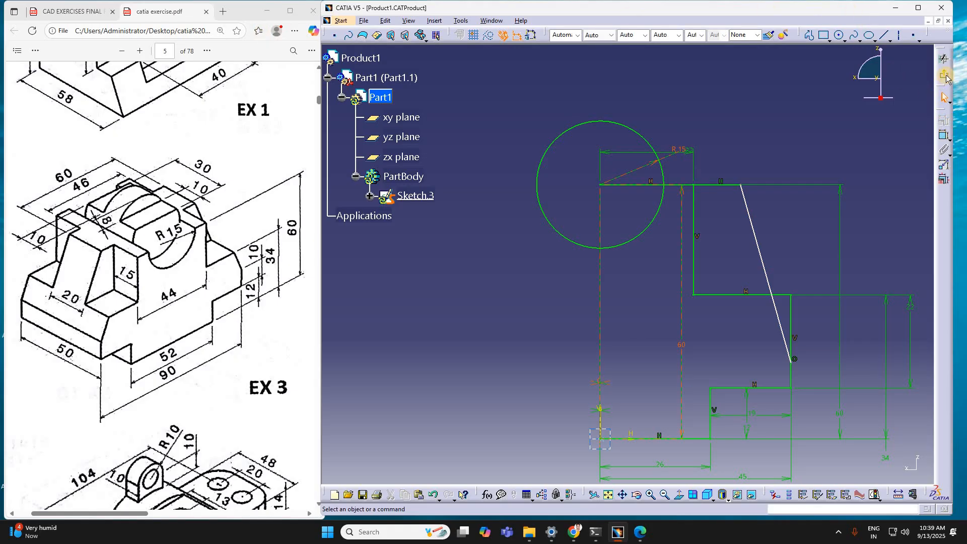
# Step: Dimension the horizontal distance from the vertical axis to the sloping line's top end and set it to 30 mm
pyautogui.click(942, 135)
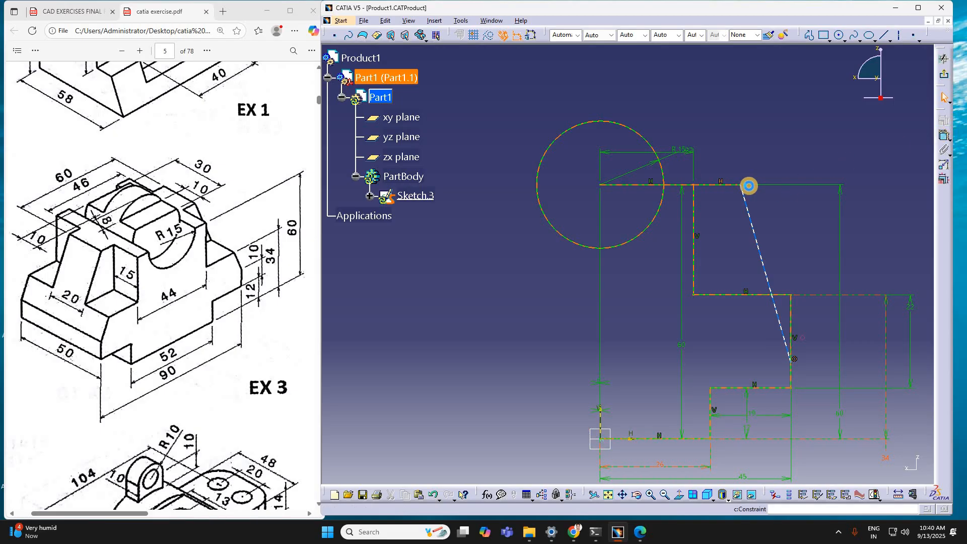
pyautogui.click(749, 190)
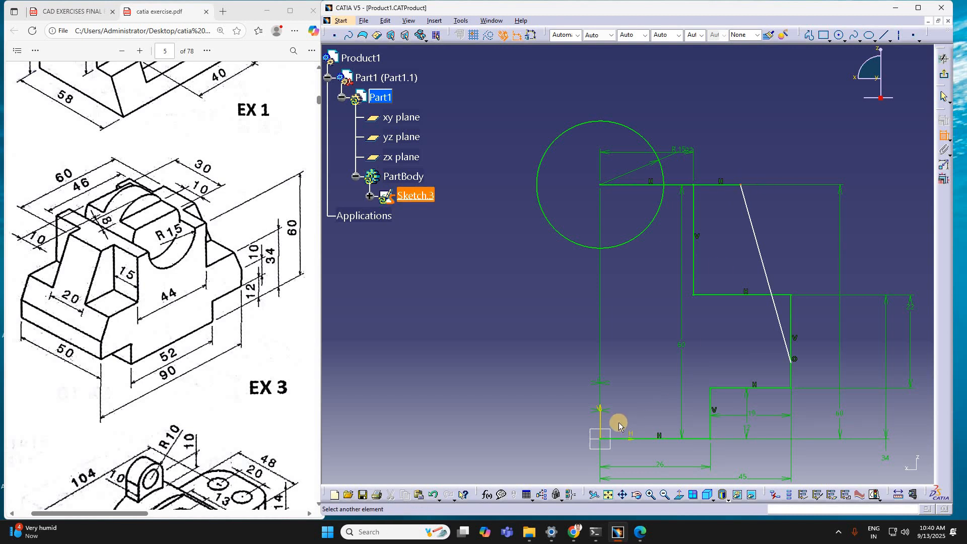
pyautogui.click(600, 422)
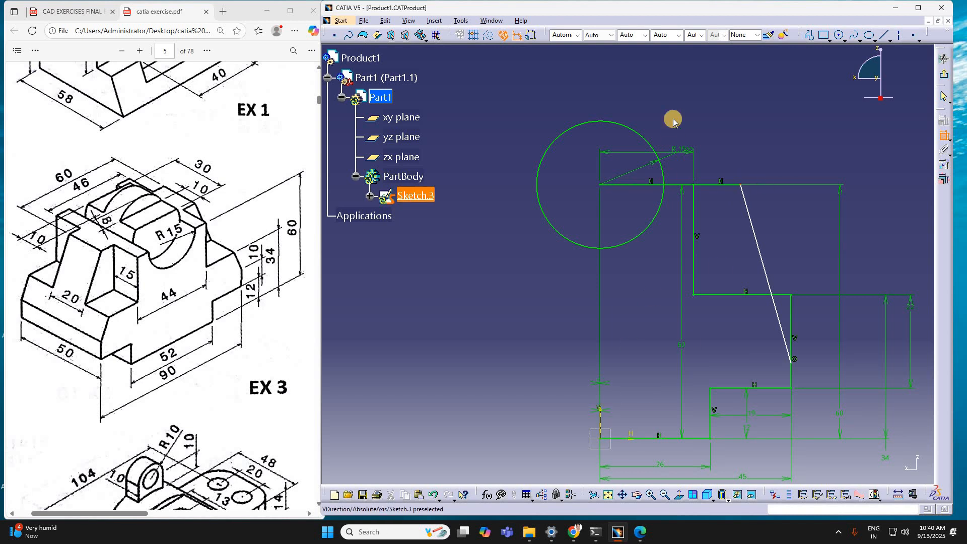
pyautogui.click(680, 88)
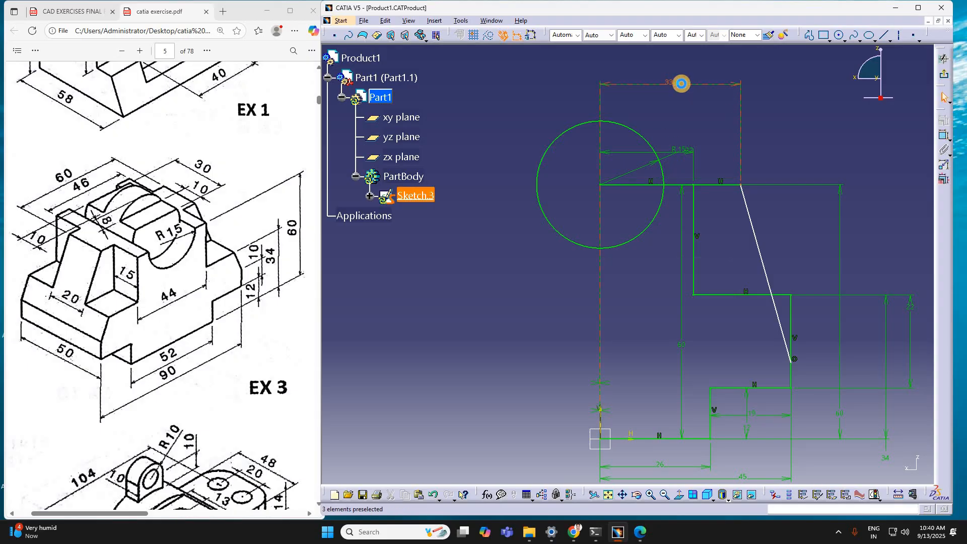
pyautogui.click(683, 89)
pyautogui.doubleClick(683, 89)
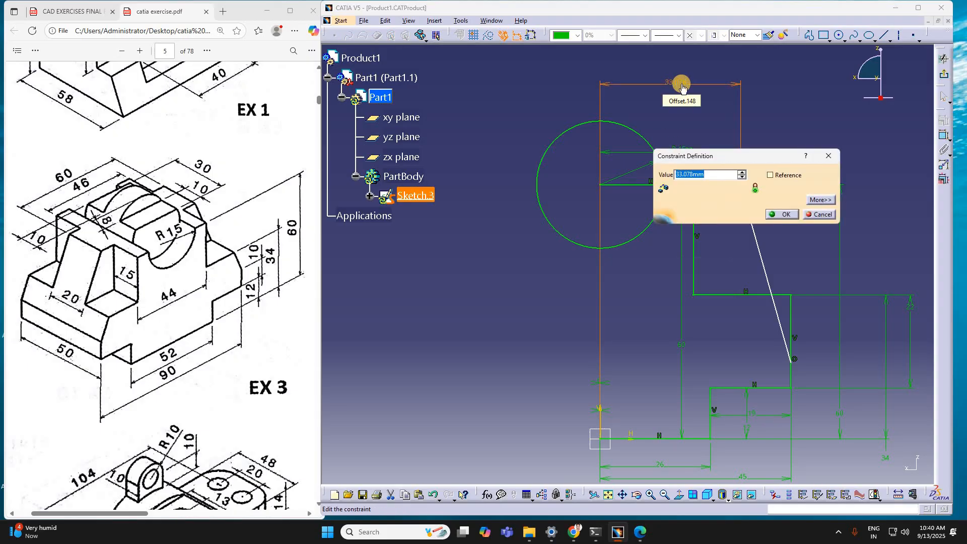
pyautogui.write('30')
pyautogui.press('Return')
pyautogui.click(644, 139)
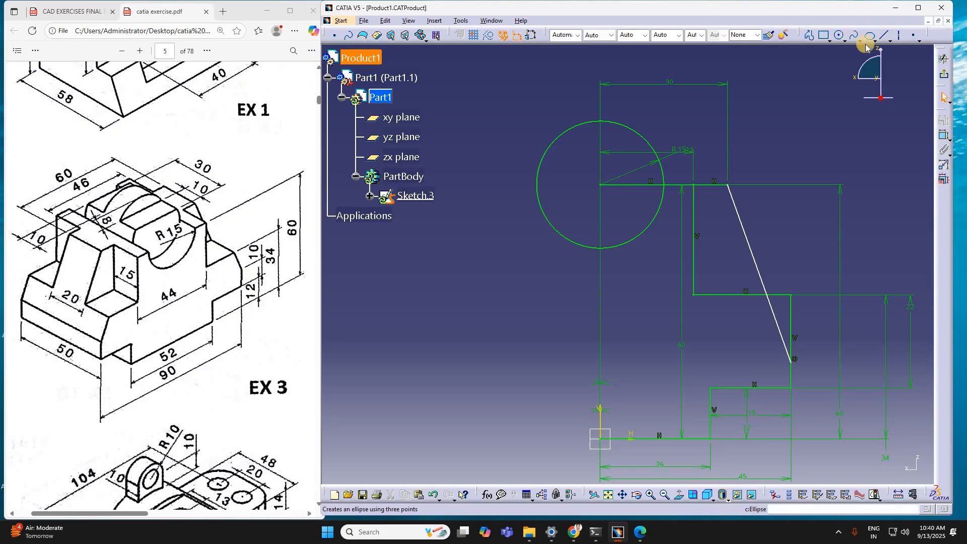
# Step: Dimension the height of the sloping line's lower end above the lower horizontal step line and set it to 10 mm
pyautogui.click(938, 138)
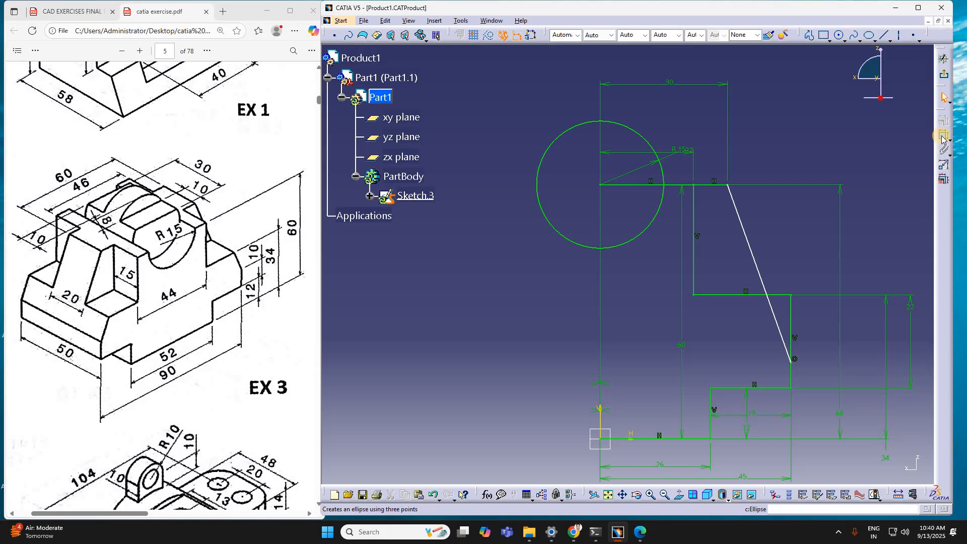
pyautogui.click(792, 366)
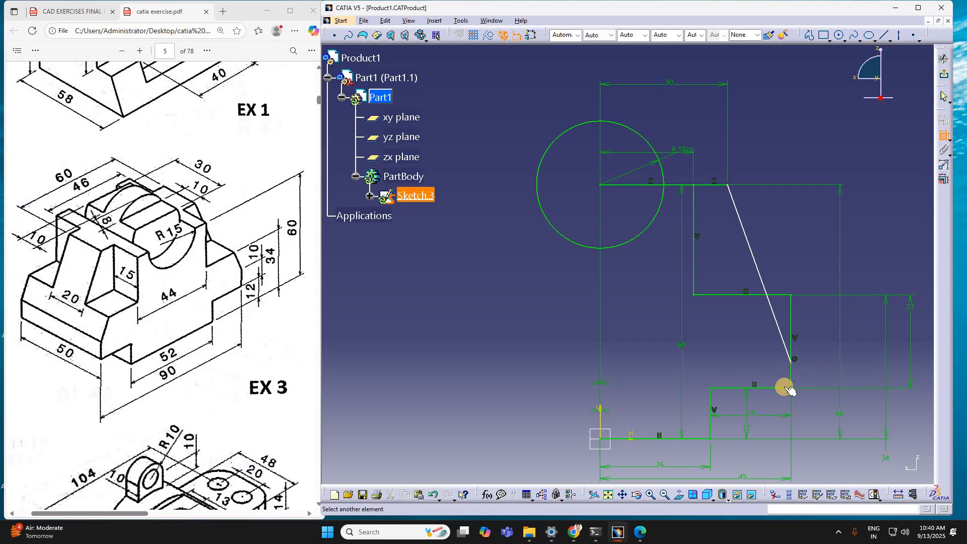
pyautogui.click(784, 388)
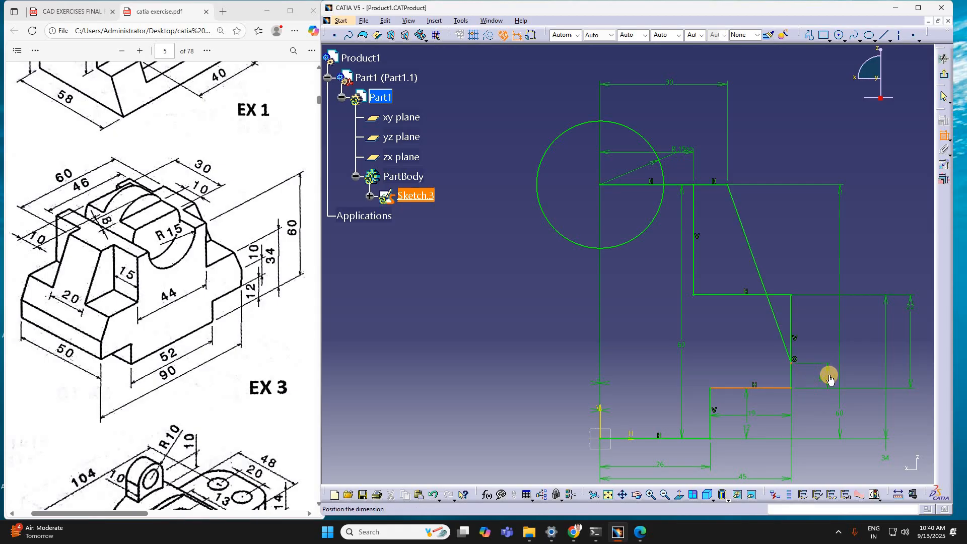
pyautogui.click(829, 375)
pyautogui.doubleClick(828, 374)
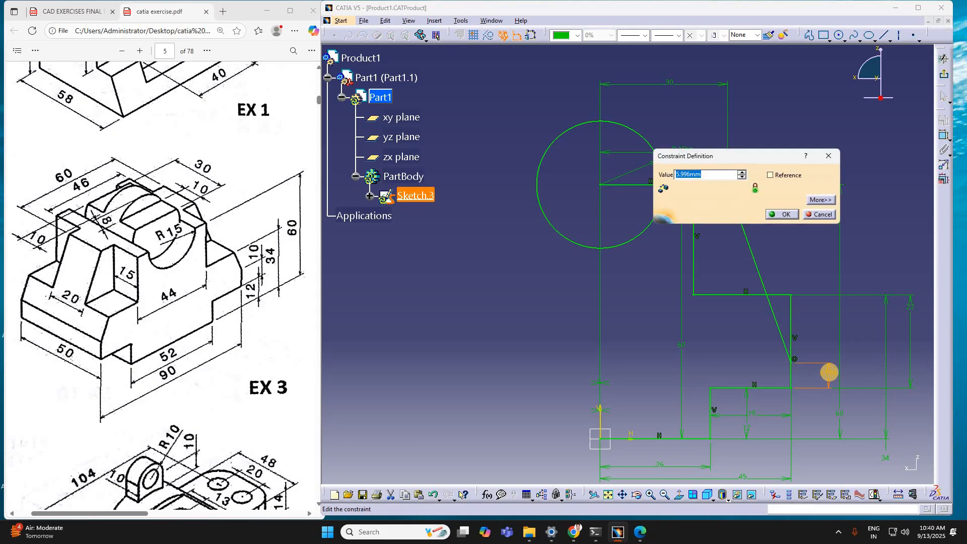
pyautogui.write('10')
pyautogui.press('Return')
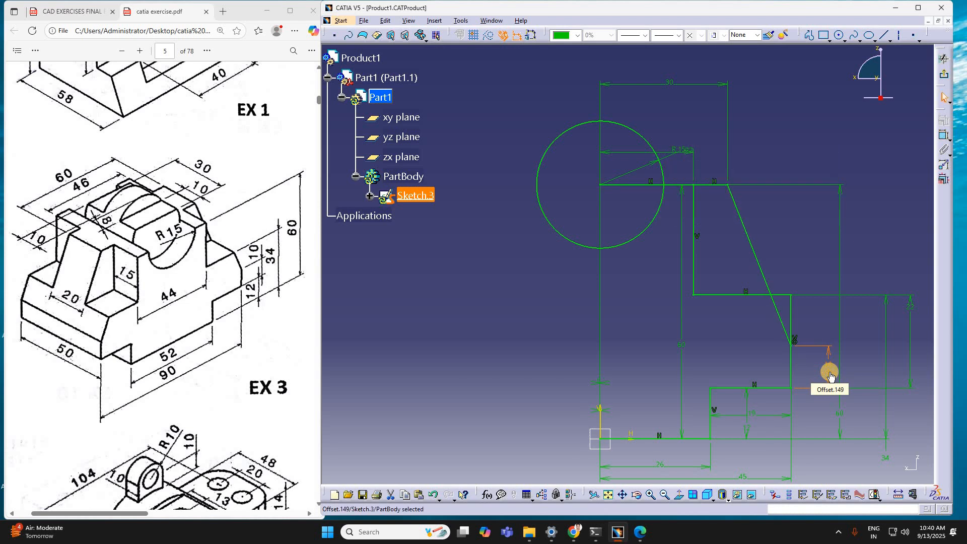
pyautogui.press('Escape')
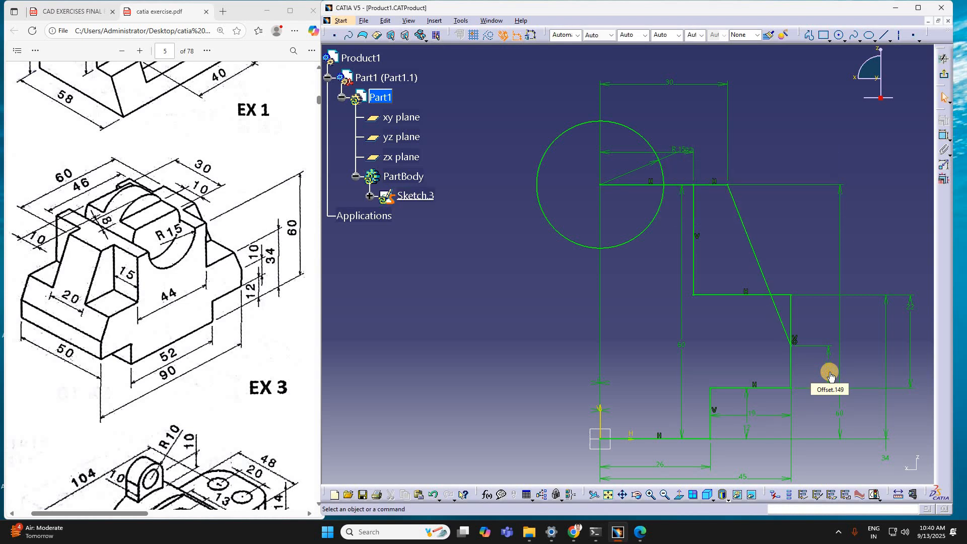
# Step: Delete the inner vertical line and the upper horizontal step line crossed by the sloping line
pyautogui.click(698, 248)
pyautogui.press('Delete')
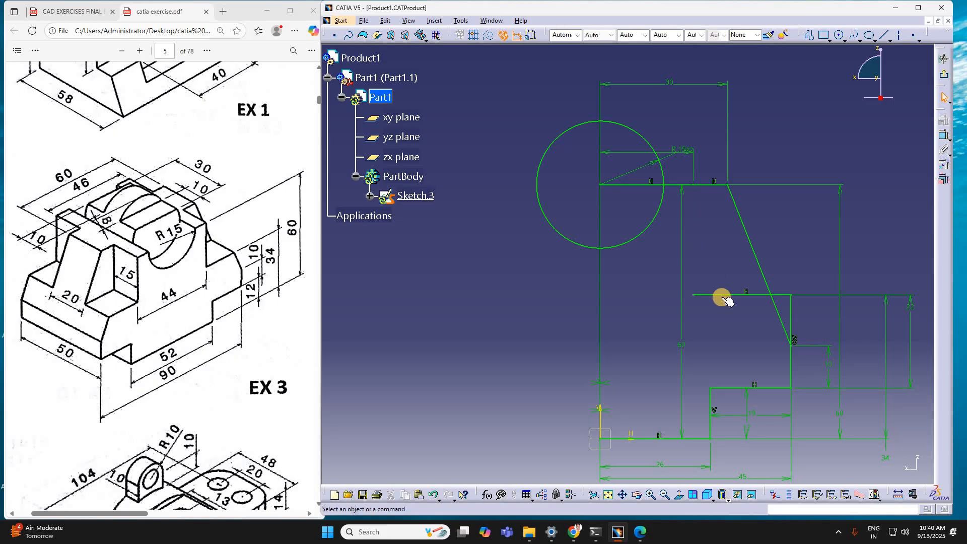
pyautogui.click(726, 300)
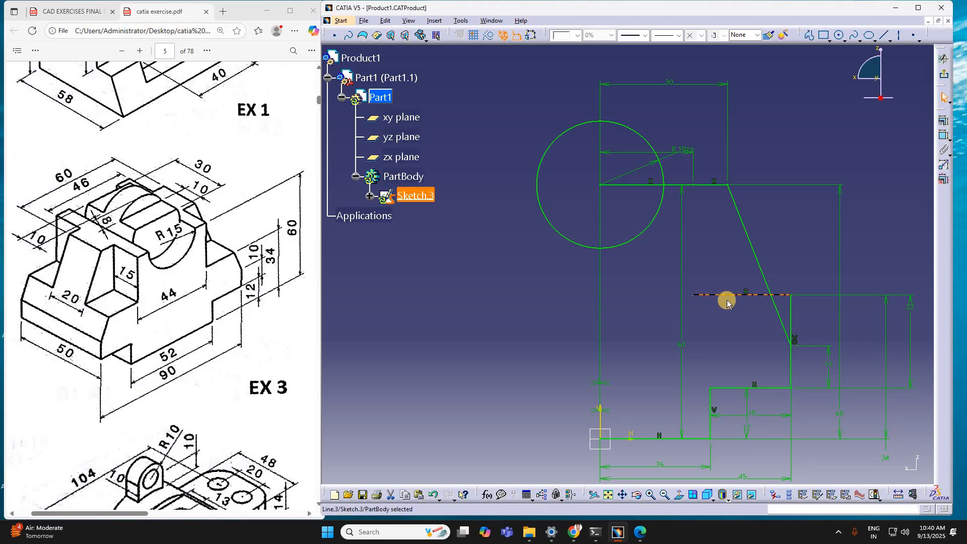
pyautogui.press('Delete')
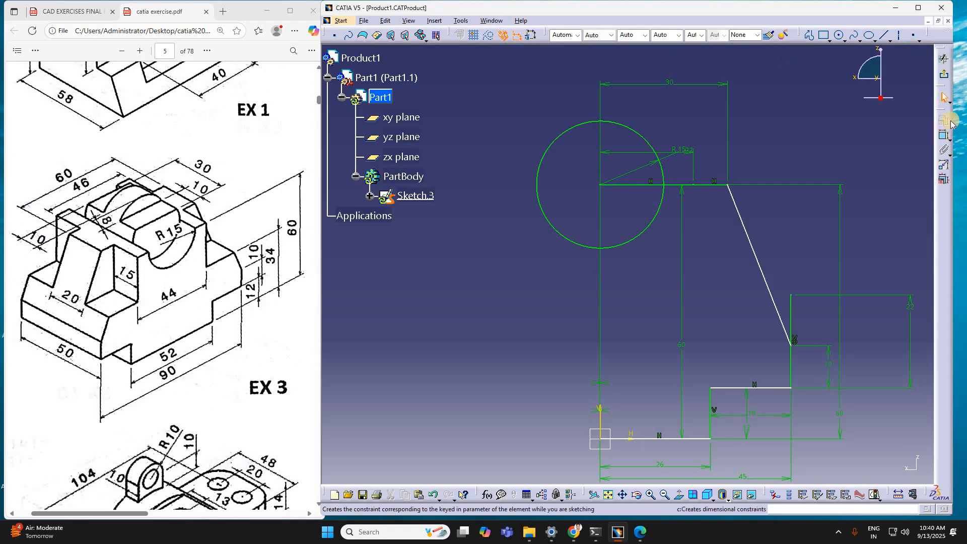
# Step: Quick-trim the part of the outer vertical line above the sloping line, converting its length constraint into a distance
pyautogui.click(940, 162)
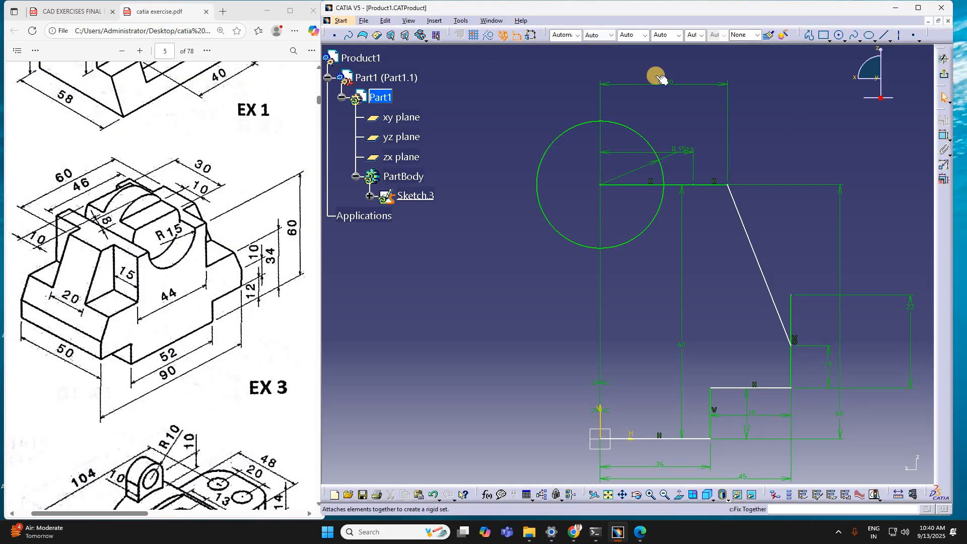
pyautogui.click(885, 35)
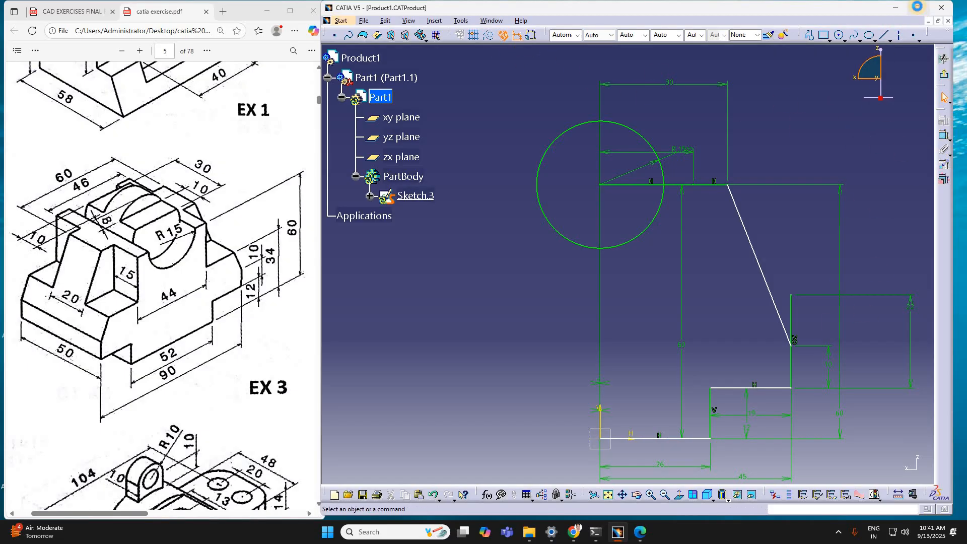
pyautogui.click(919, 8)
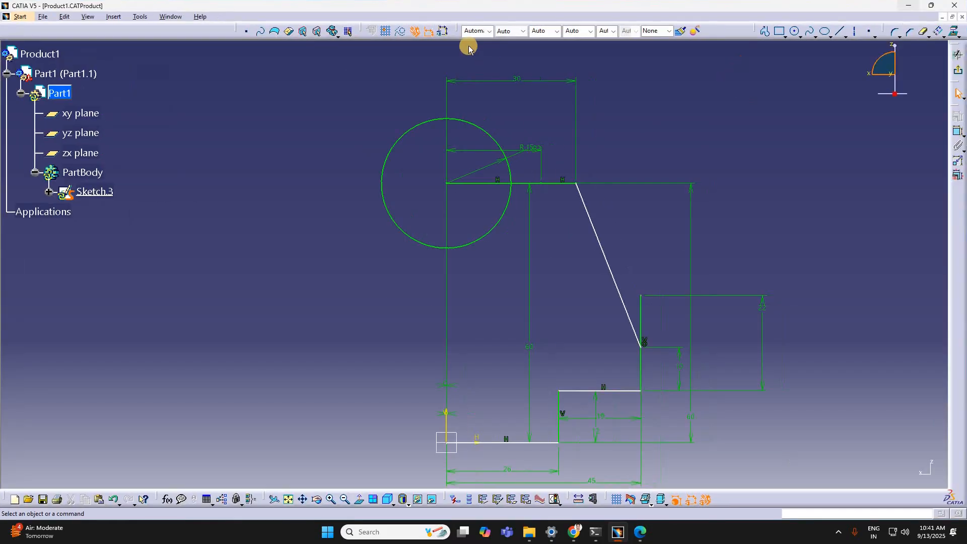
pyautogui.click(923, 35)
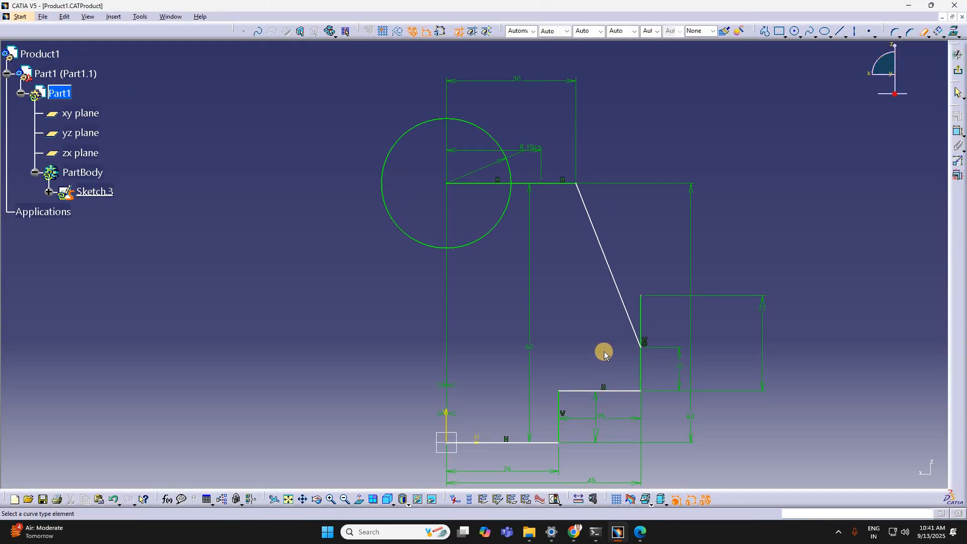
pyautogui.click(642, 311)
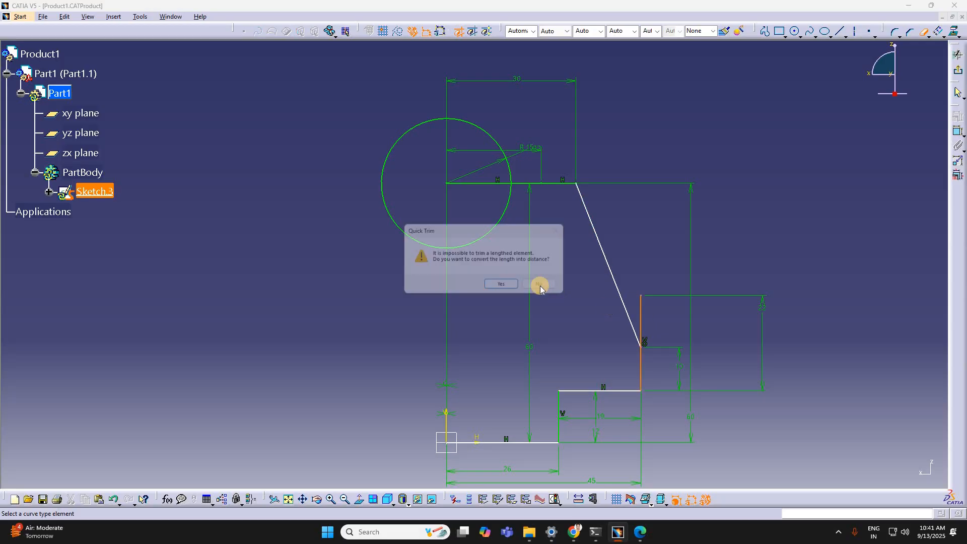
pyautogui.click(503, 286)
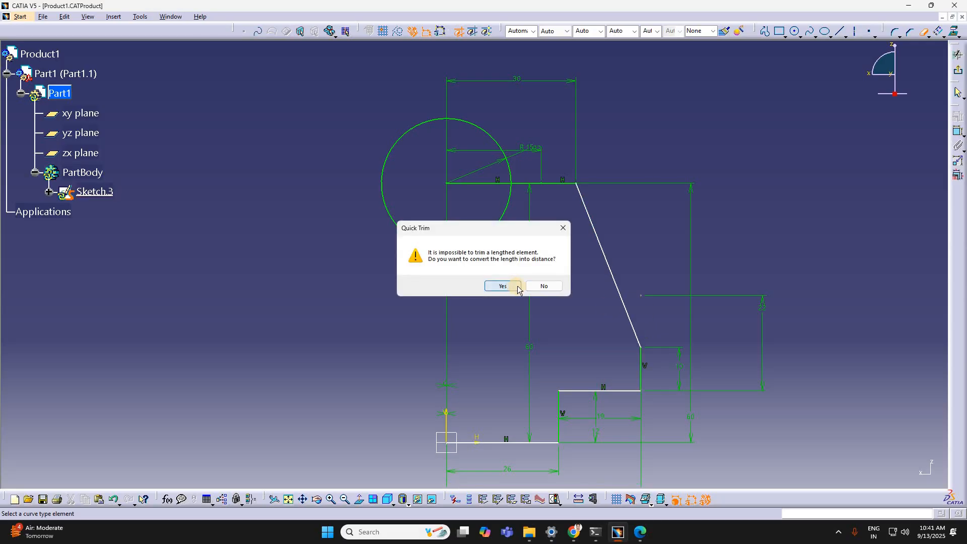
# Step: Delete the leftover point above the outer vertical line and the horizontal lines between the circle's center and the sloping line
pyautogui.moveTo(635, 284)
pyautogui.mouseDown()
pyautogui.moveTo(651, 310)
pyautogui.moveTo(648, 291)
pyautogui.mouseUp()
pyautogui.click(640, 293)
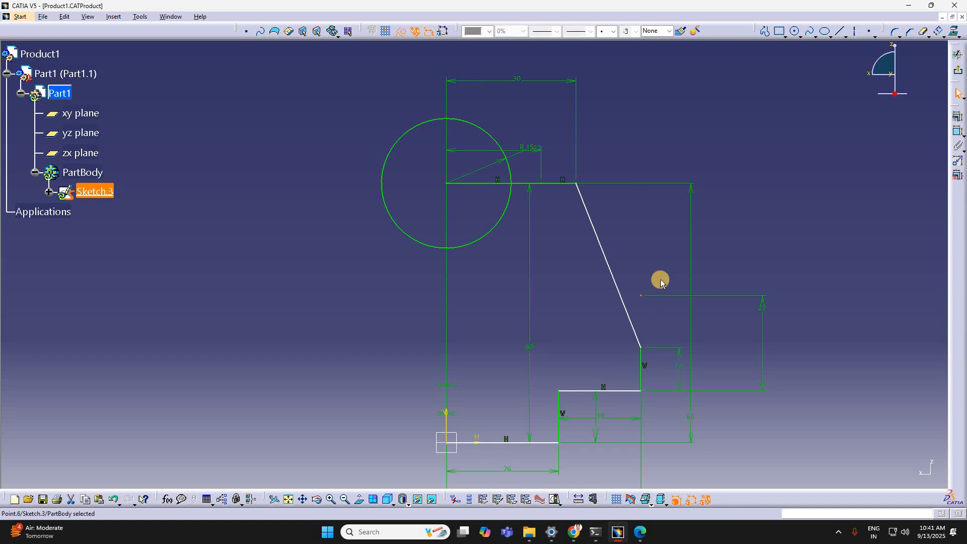
pyautogui.press('Delete')
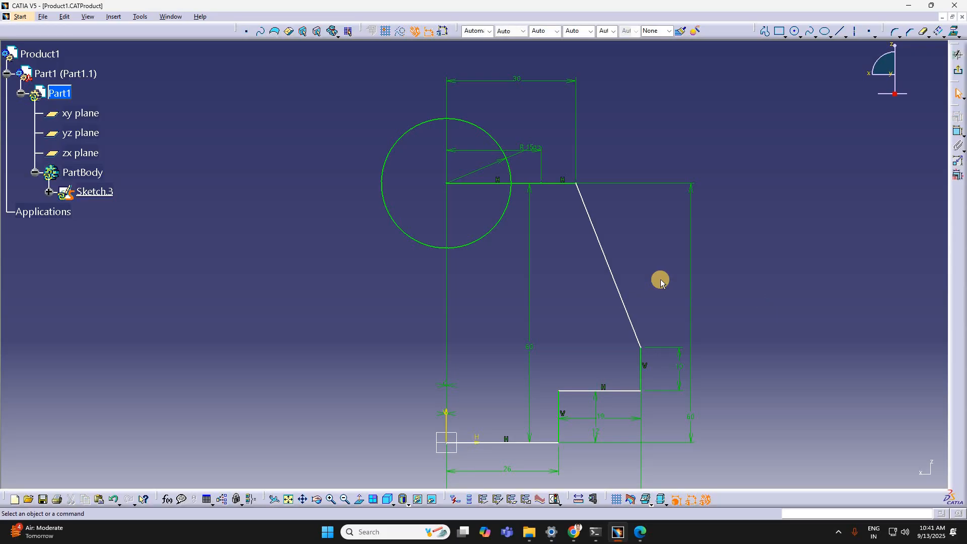
pyautogui.doubleClick(542, 182)
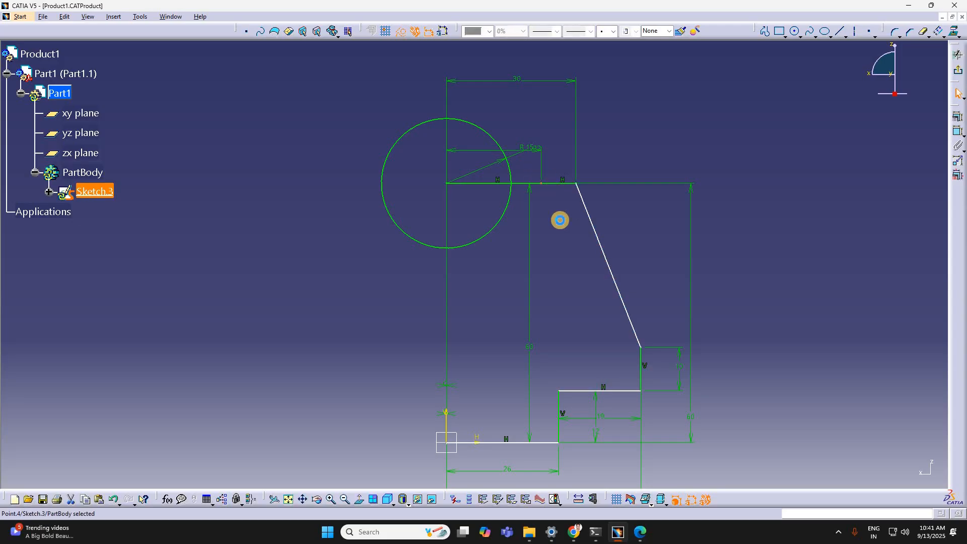
pyautogui.press('Delete')
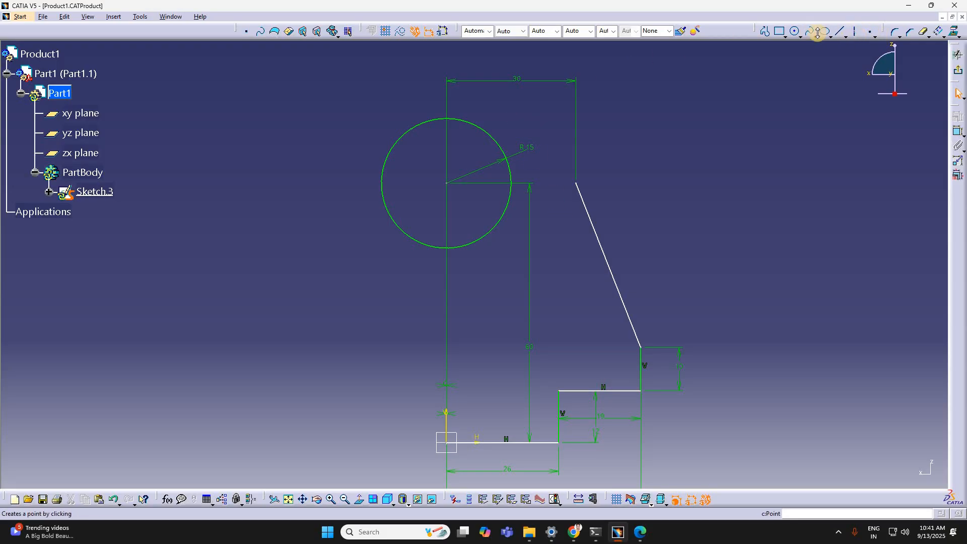
# Step: Draw a horizontal line about 27 mm long from the sloping line's top end into the circle and trim the part inside the circle
pyautogui.click(767, 32)
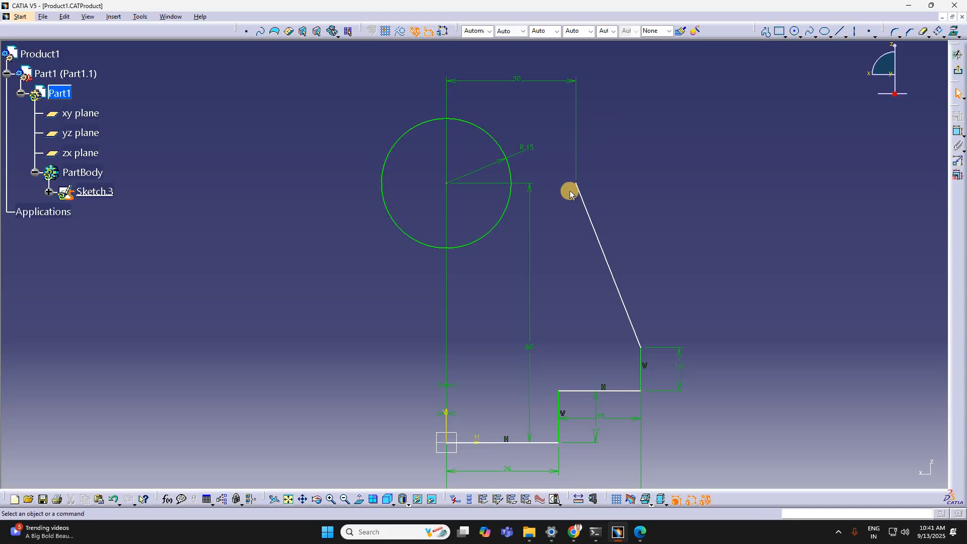
pyautogui.click(576, 183)
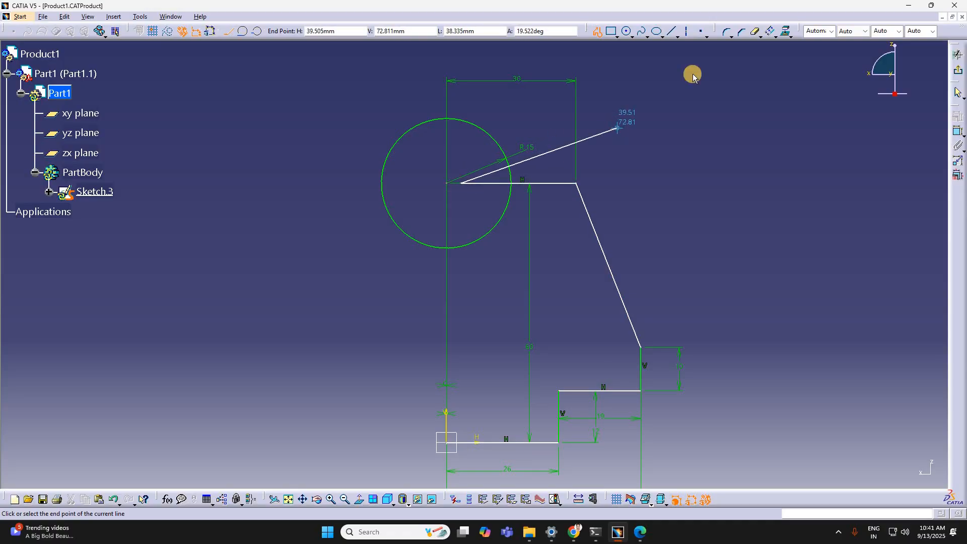
pyautogui.press('Escape')
pyautogui.click(911, 34)
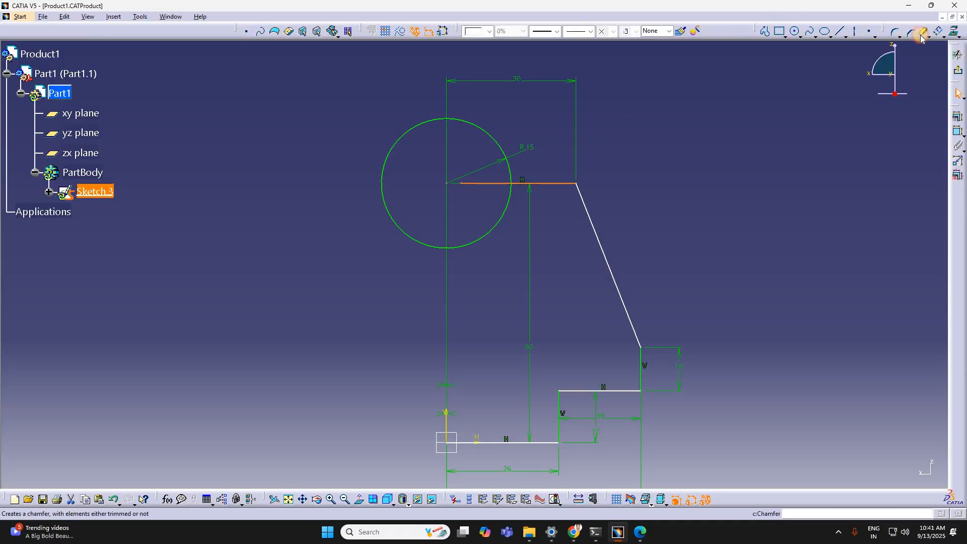
pyautogui.click(492, 185)
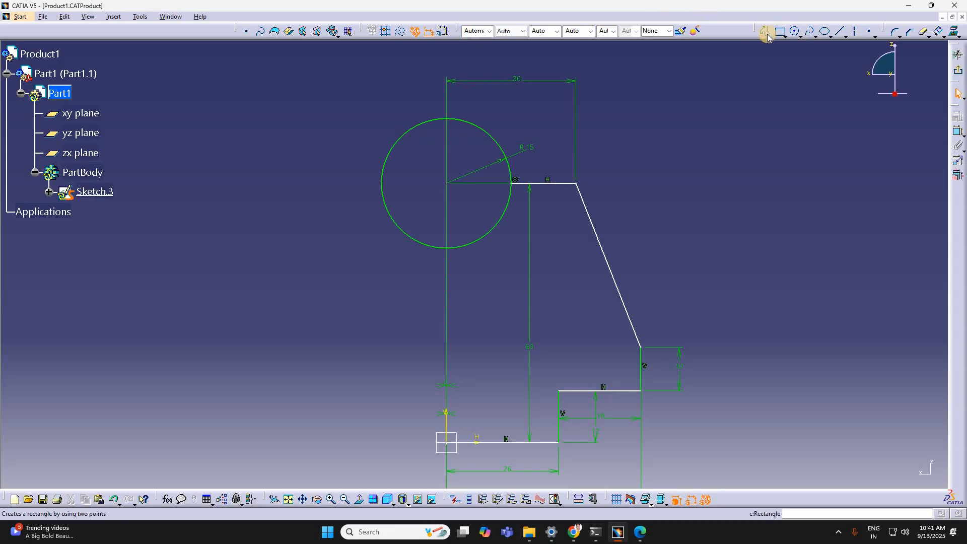
# Step: Draw a vertical line about 88 mm long from the origin up along the vertical axis past the circle
pyautogui.click(450, 445)
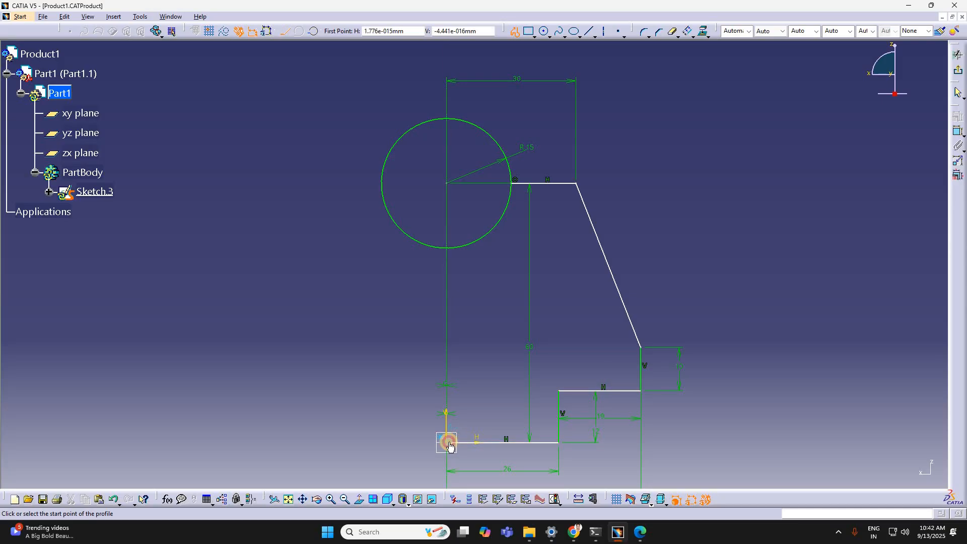
pyautogui.click(448, 79)
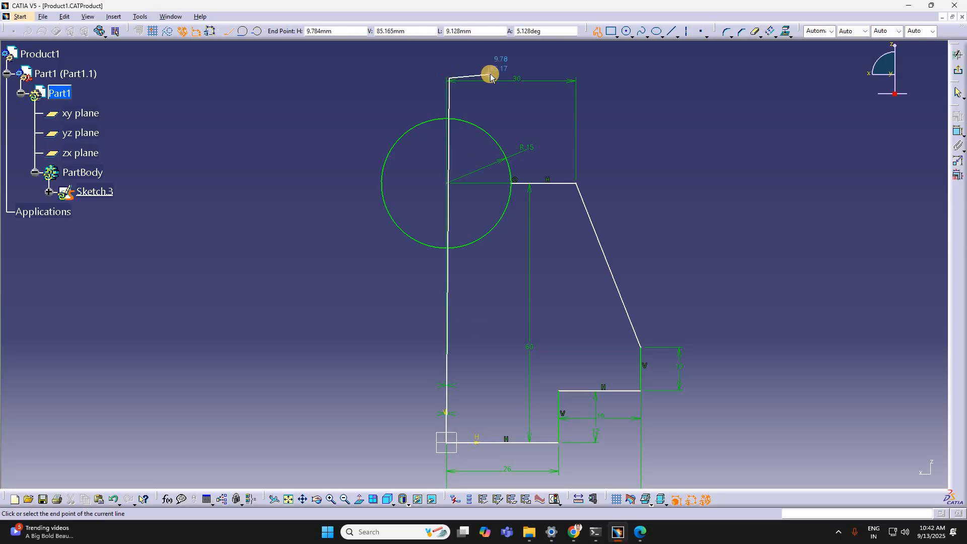
pyautogui.hotkey('ctrl', 'z')
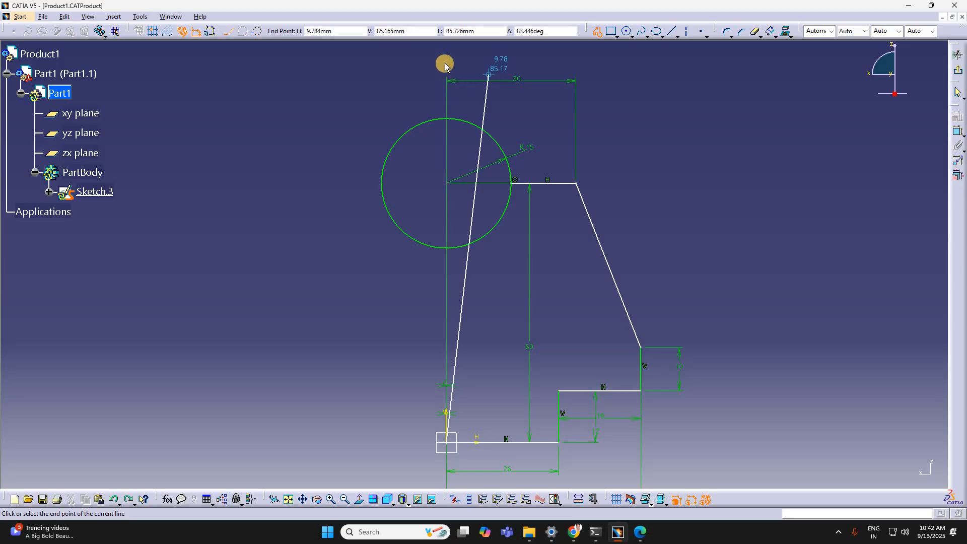
pyautogui.doubleClick(478, 53)
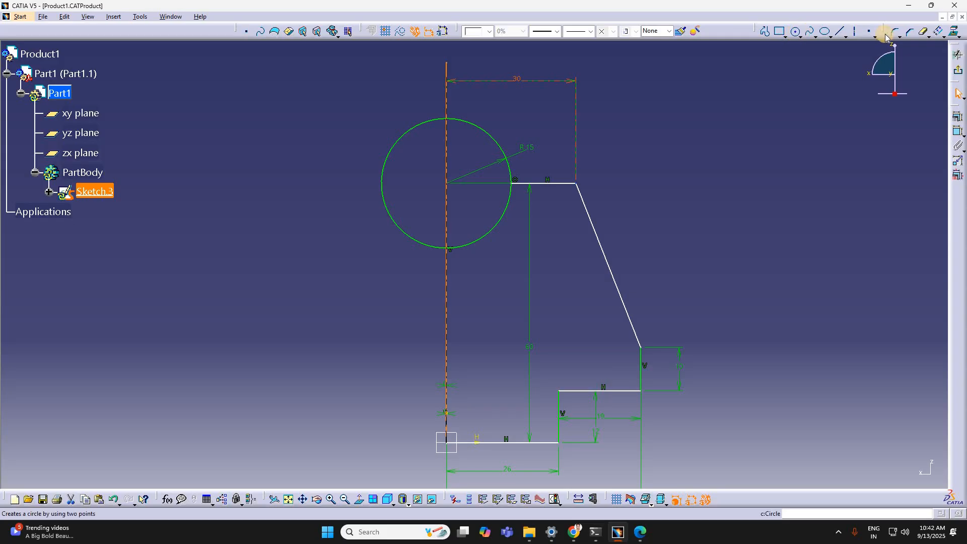
# Step: Trim the vertical line above the circle and reduce the circle to the upper quarter arc between the vertical and top horizontal lines
pyautogui.click(923, 33)
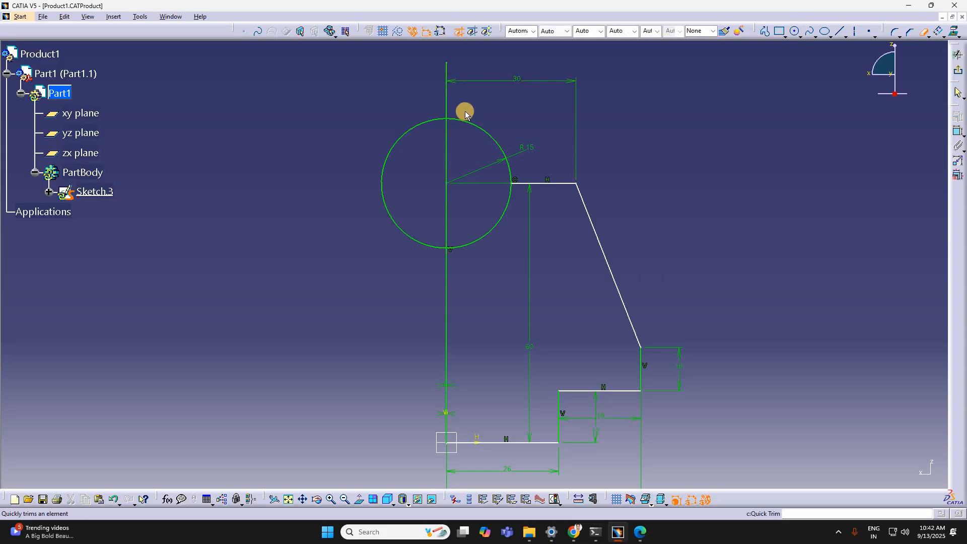
pyautogui.click(445, 97)
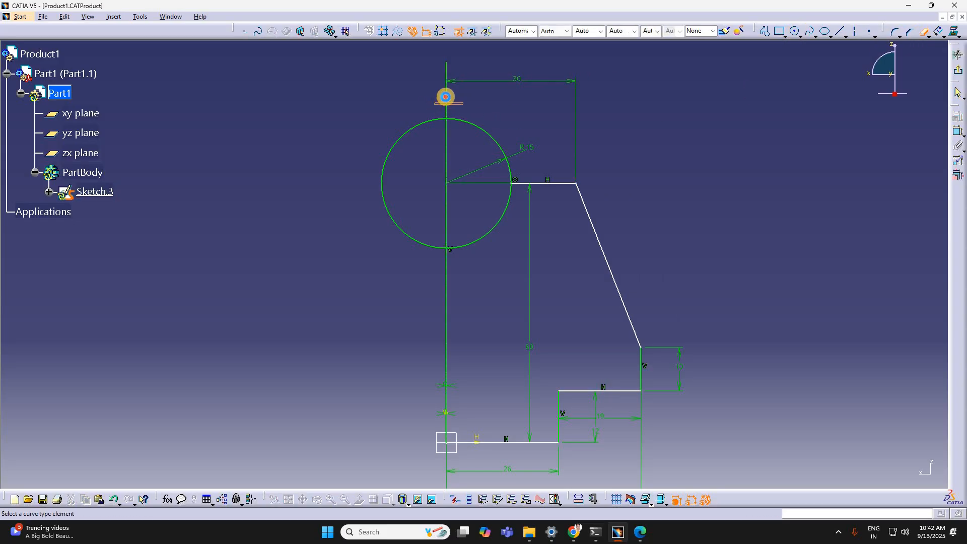
pyautogui.click(431, 124)
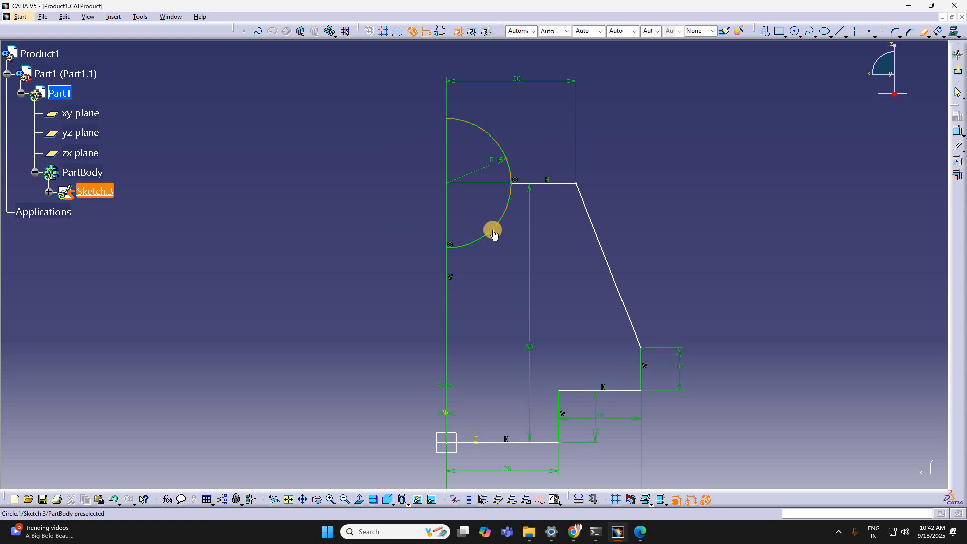
pyautogui.click(492, 228)
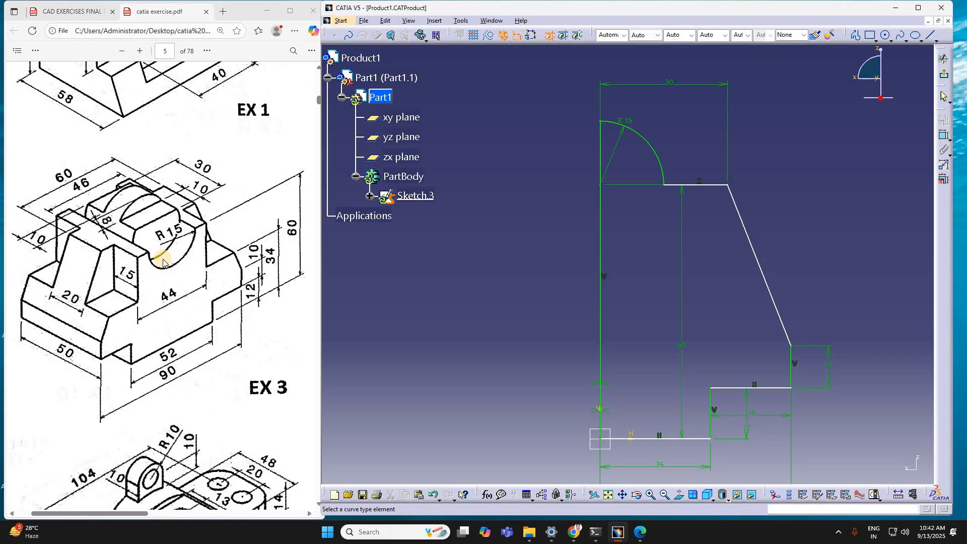
# Step: Exit the half profile sketch and pad it 25 mm with mirrored extent
pyautogui.click(943, 75)
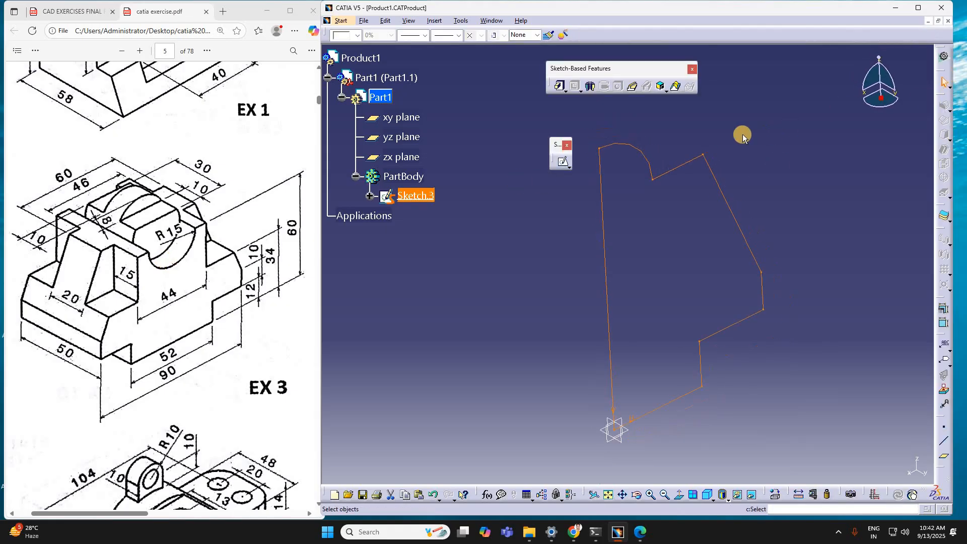
pyautogui.click(557, 85)
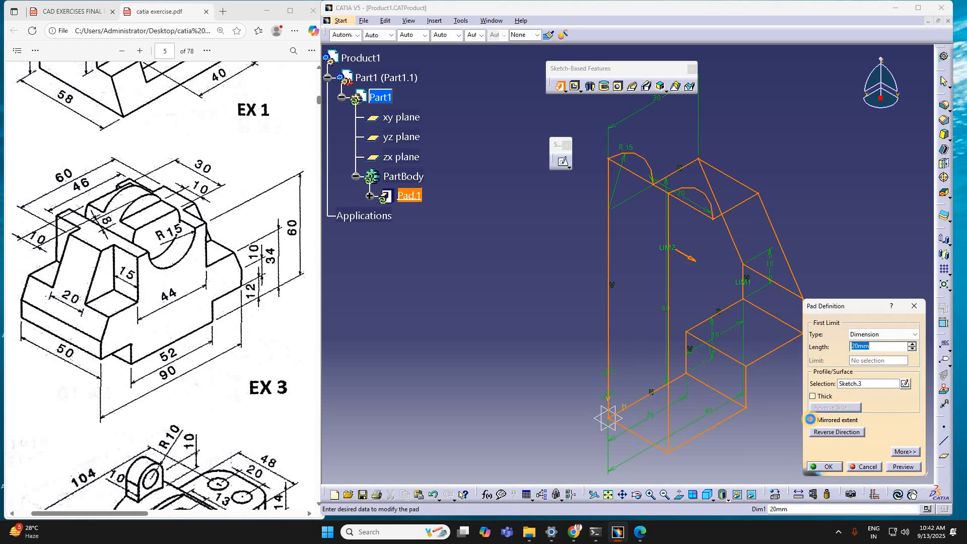
pyautogui.click(811, 420)
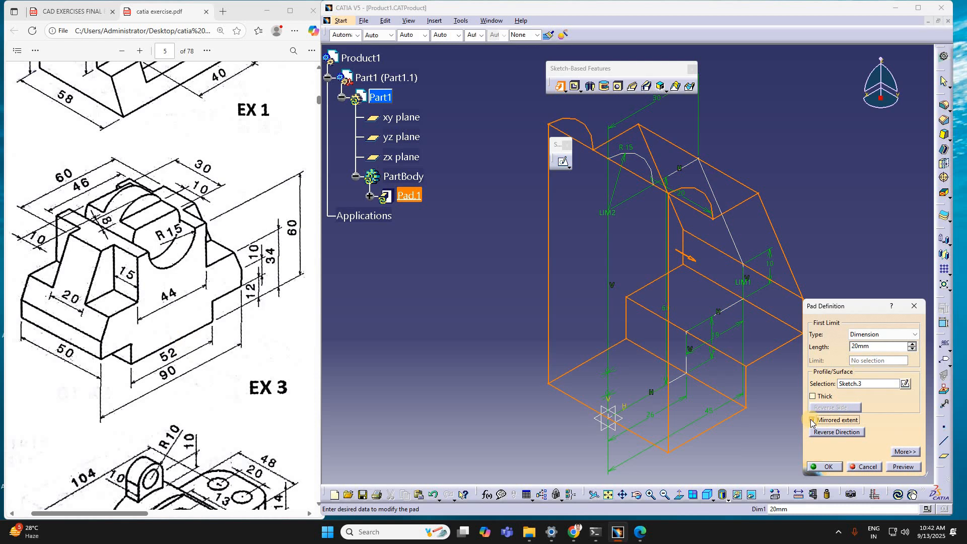
pyautogui.click(812, 420)
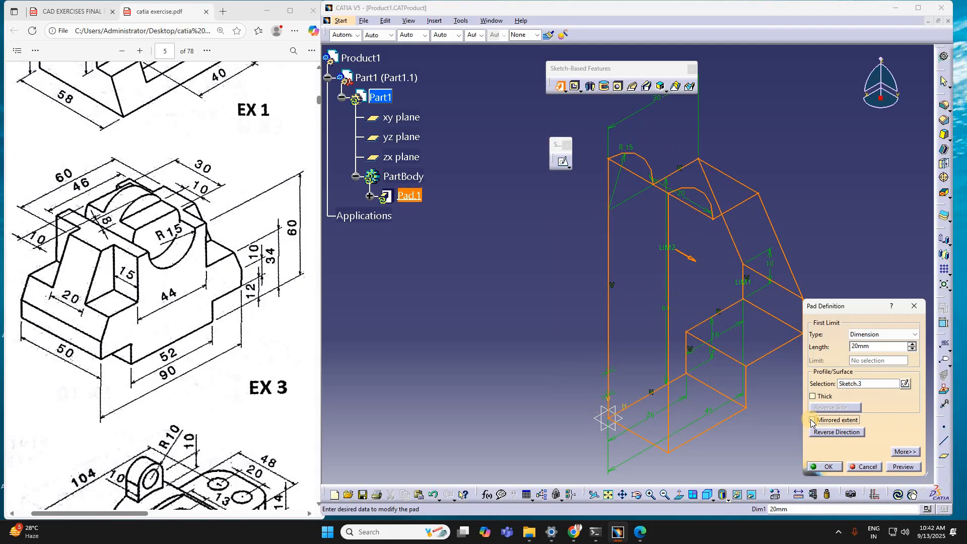
pyautogui.click(812, 420)
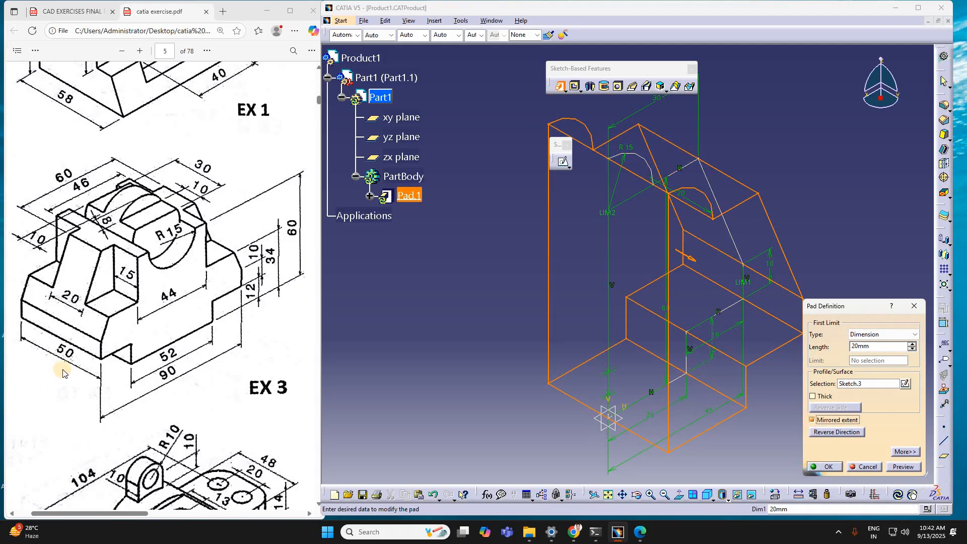
pyautogui.click(876, 346)
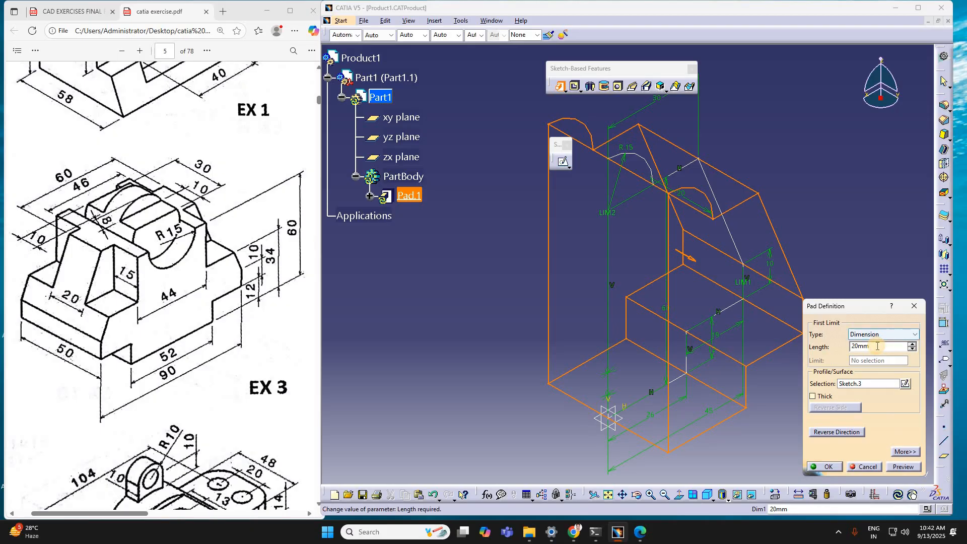
pyautogui.doubleClick(875, 346)
pyautogui.write('25')
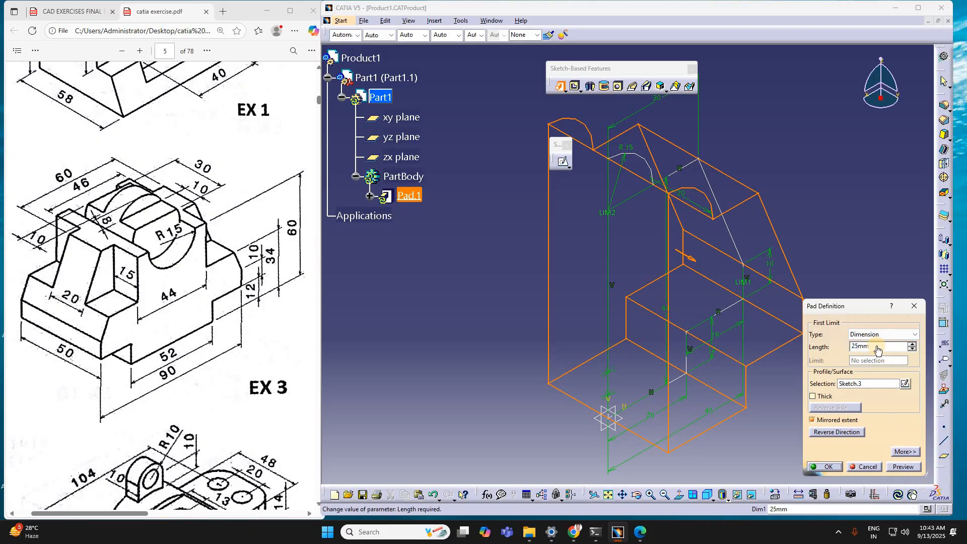
pyautogui.click(825, 466)
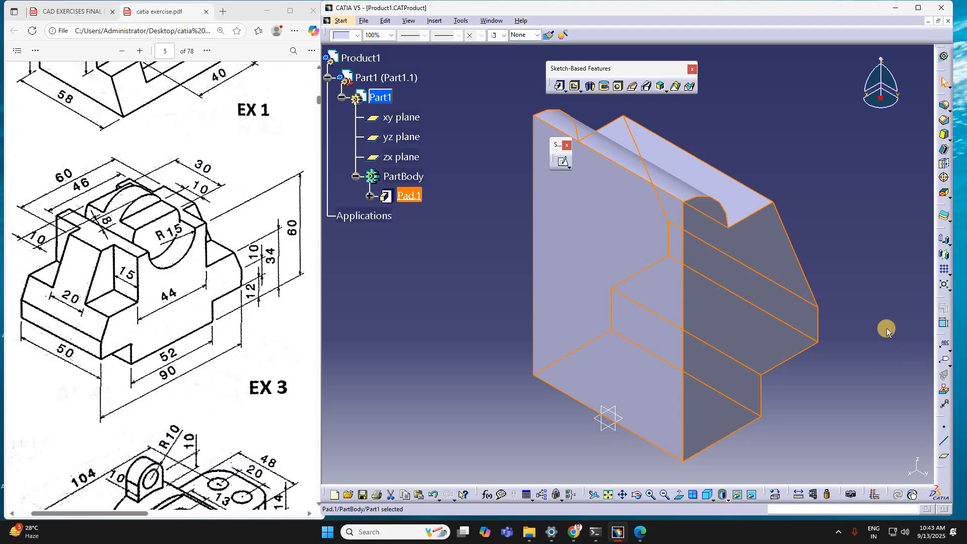
pyautogui.click(862, 252)
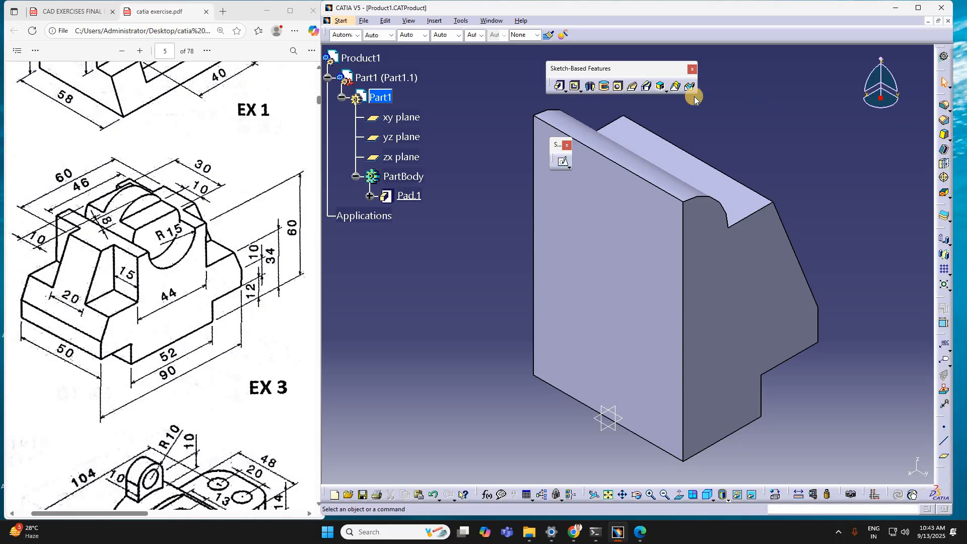
# Step: Mirror the padded half body about the yz plane to complete the symmetric solid
pyautogui.click(581, 92)
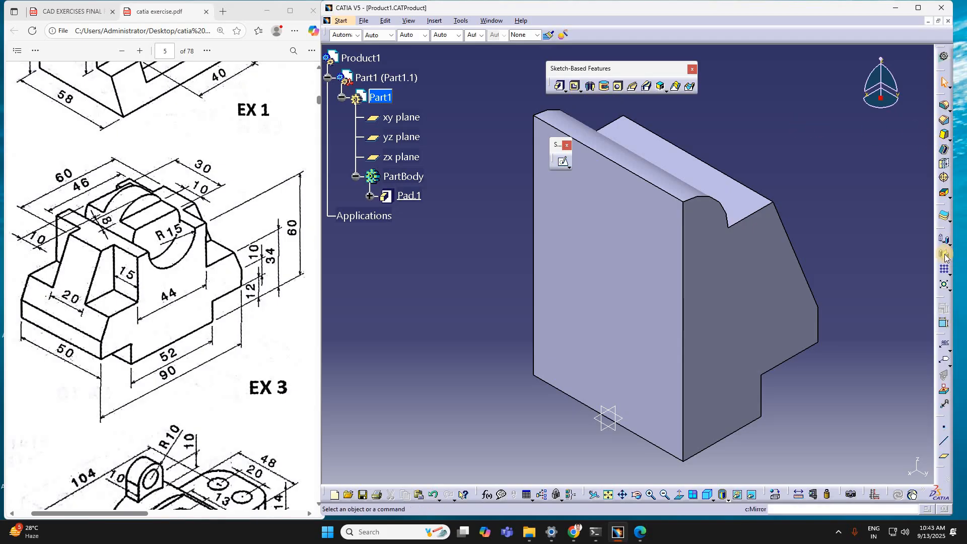
pyautogui.click(691, 272)
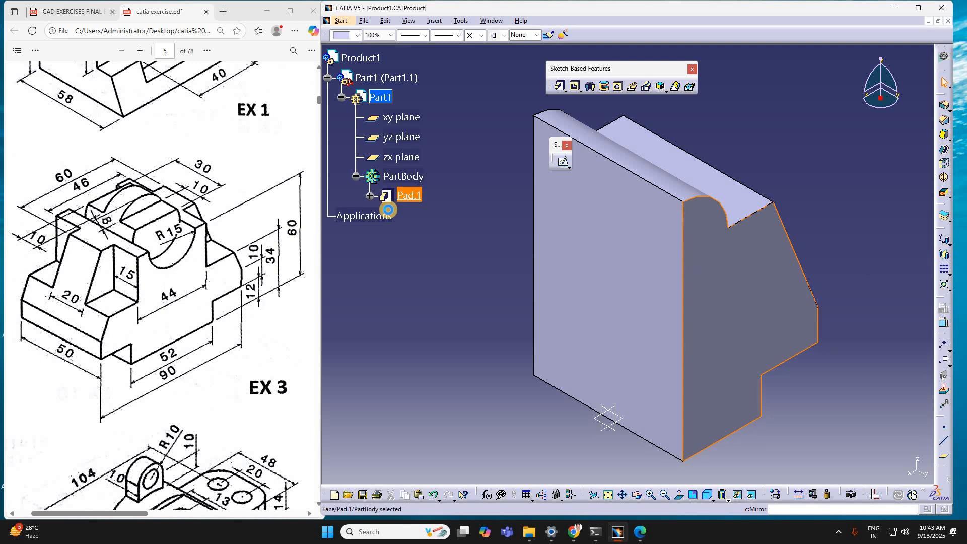
pyautogui.click(398, 200)
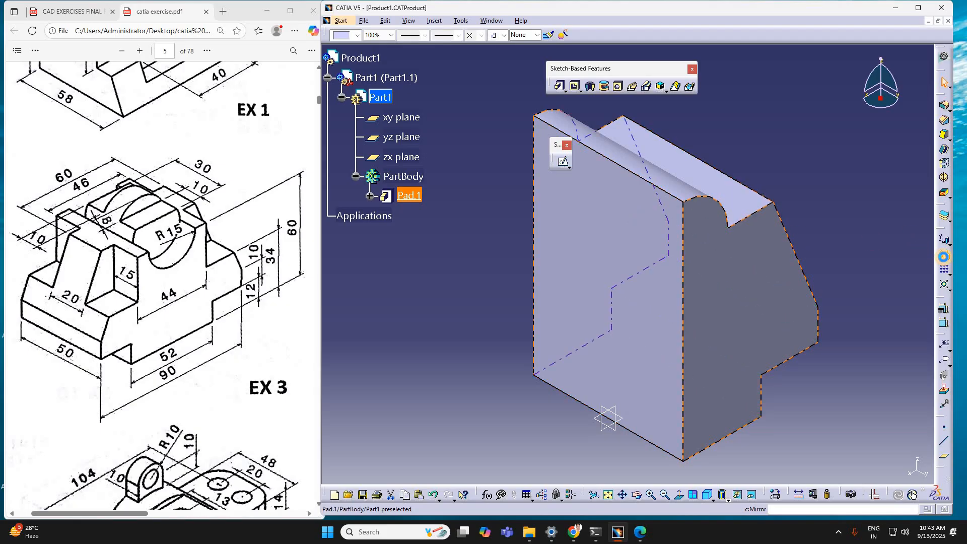
pyautogui.click(944, 257)
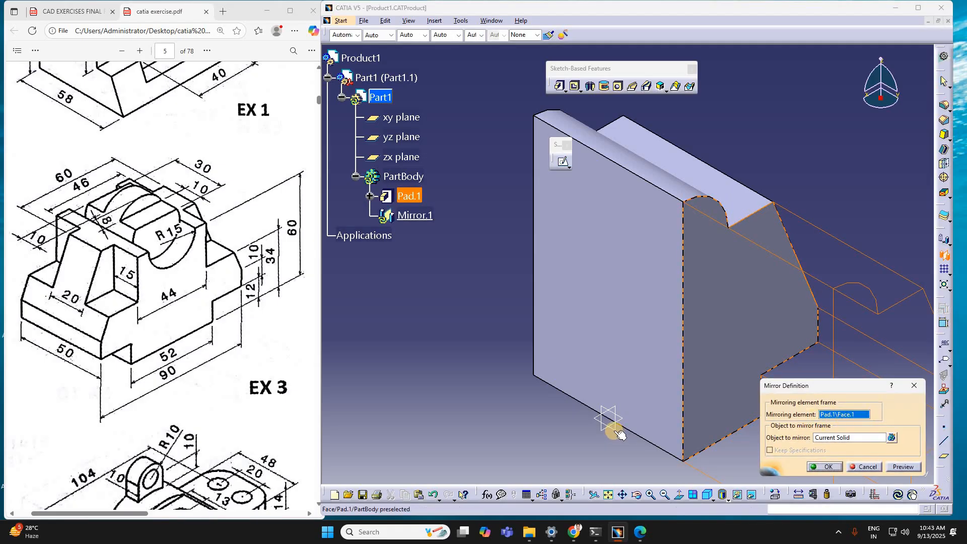
pyautogui.click(643, 454)
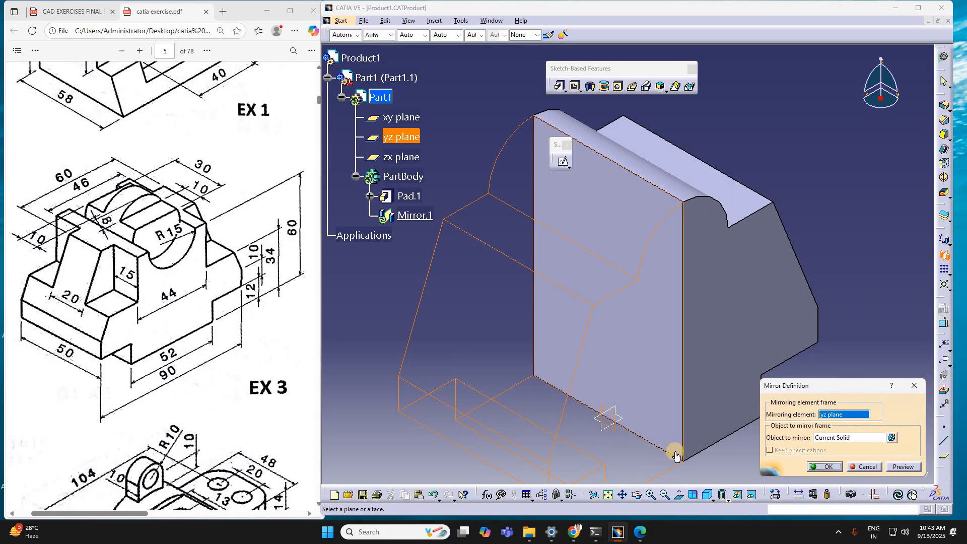
pyautogui.click(831, 470)
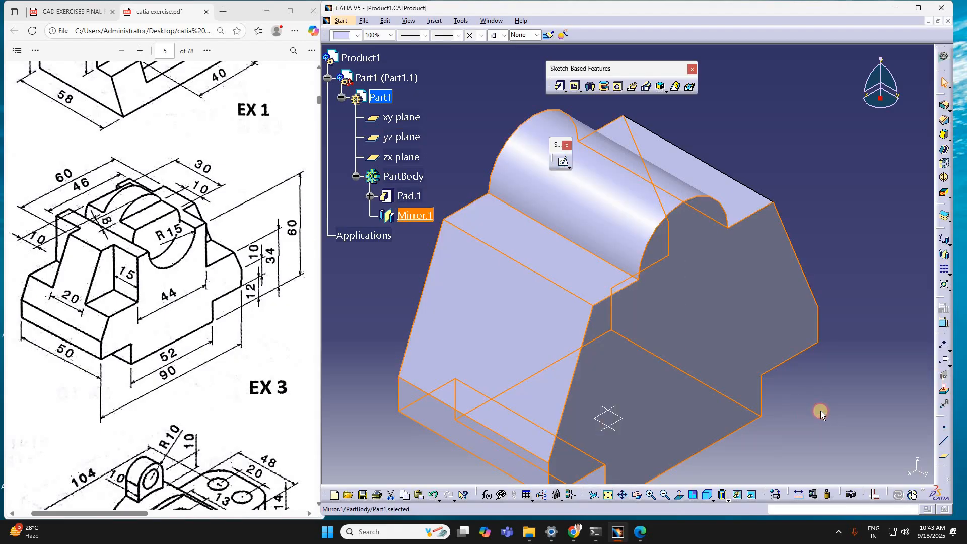
pyautogui.click(843, 310)
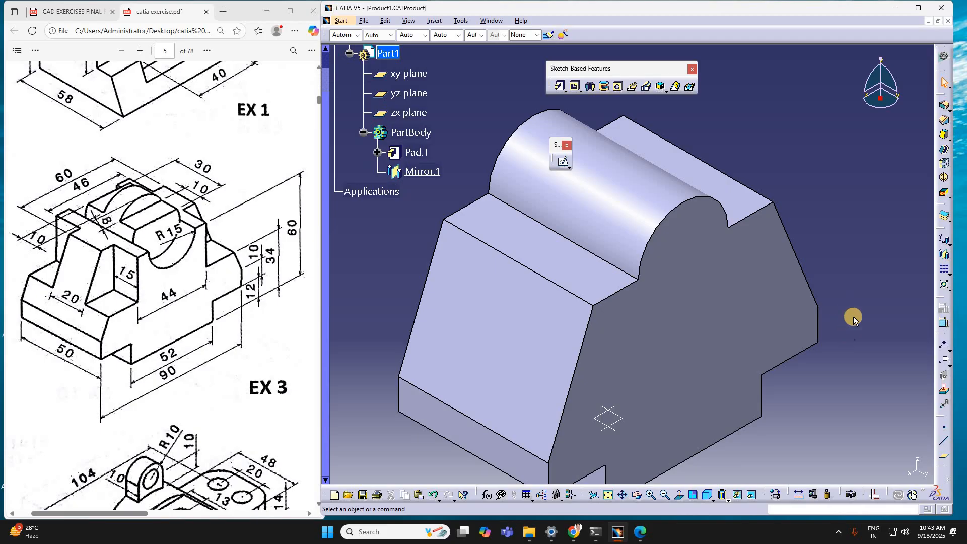
pyautogui.moveTo(840, 260); pyautogui.dragTo(492, 477, button='middle')
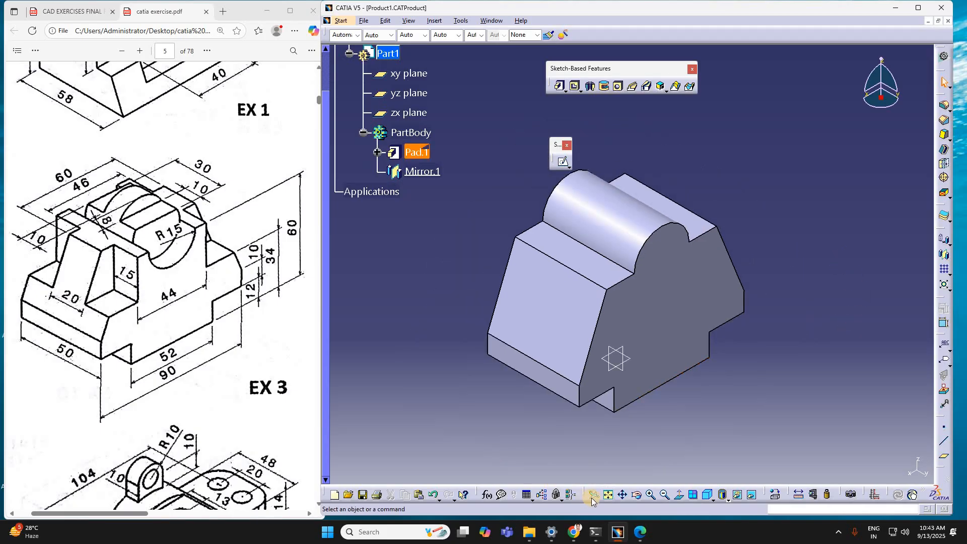
pyautogui.click(607, 496)
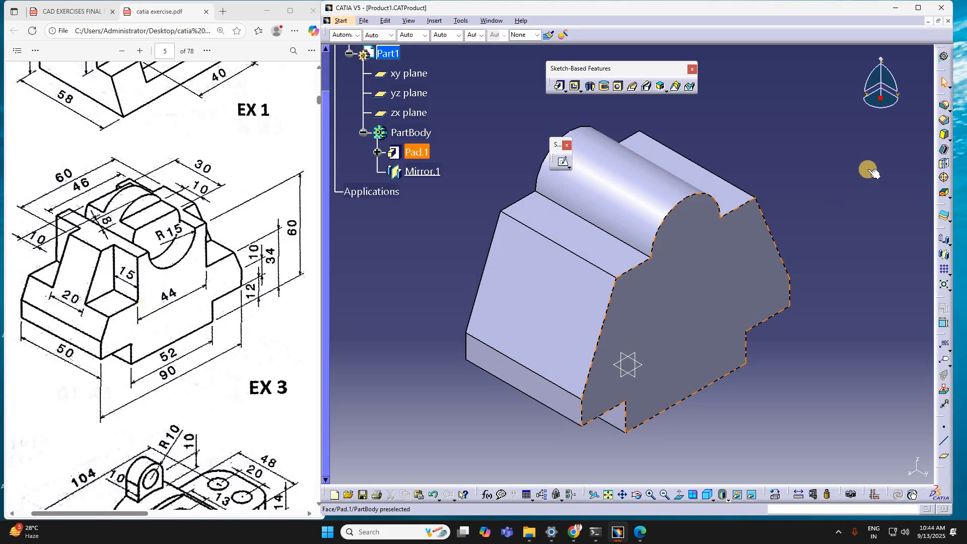
# Step: Open a sketch on the solid's front profile face and draw a circle centred near the middle of the rounded top
pyautogui.click(785, 284)
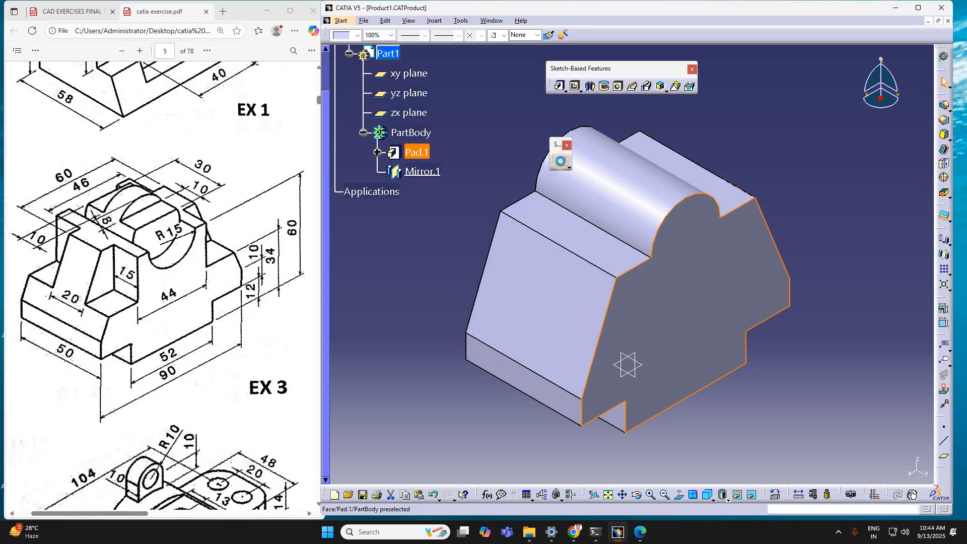
pyautogui.click(560, 160)
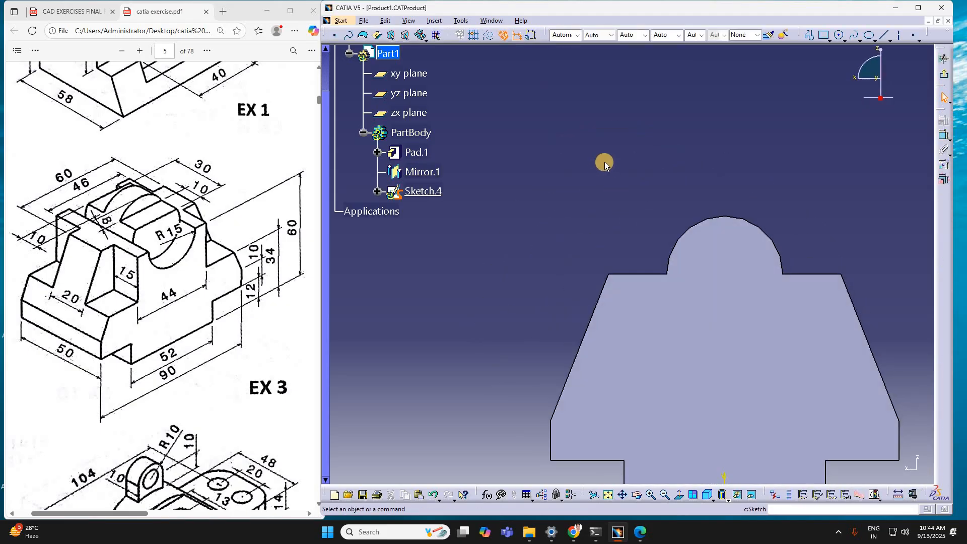
pyautogui.moveTo(740, 476)
pyautogui.mouseDown(button='middle')
pyautogui.moveTo(718, 447)
pyautogui.moveTo(711, 394)
pyautogui.mouseUp(button='middle')
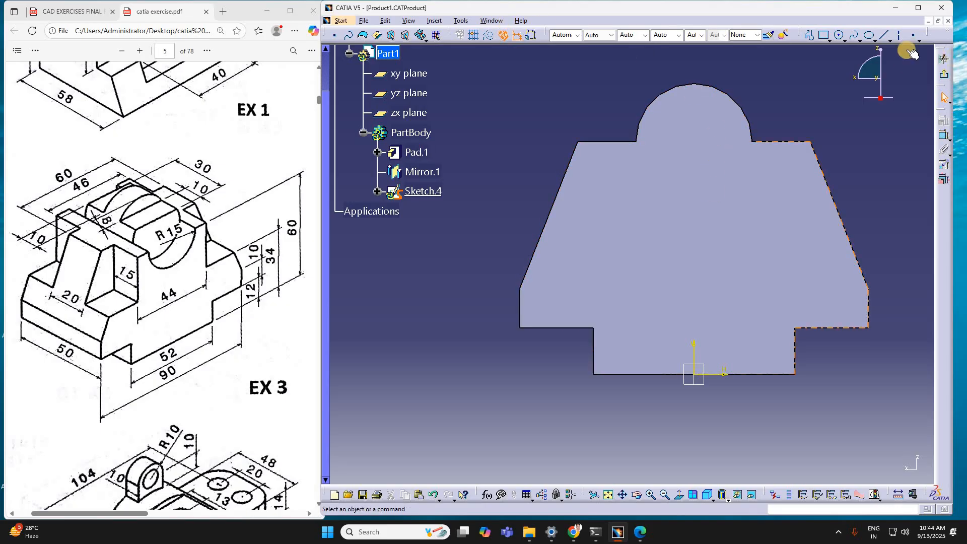
pyautogui.click(838, 37)
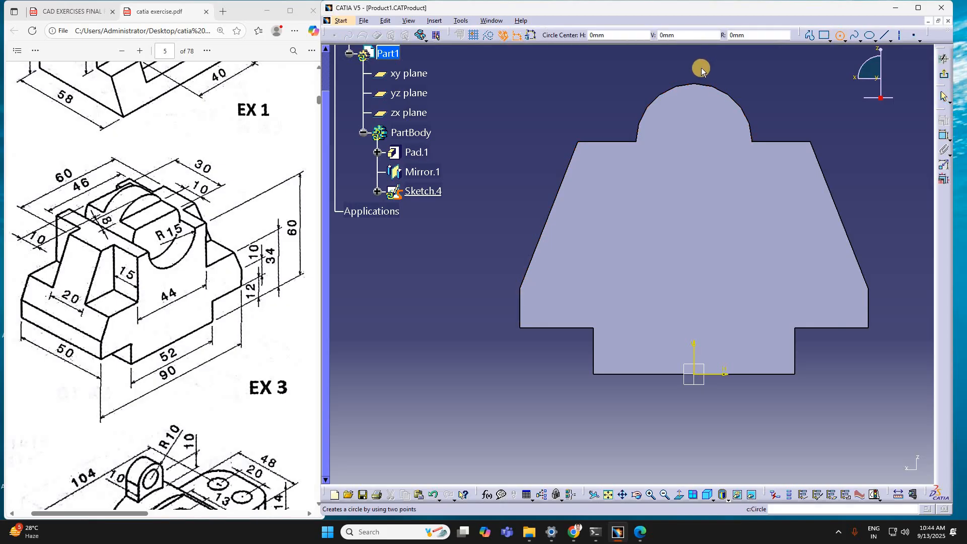
pyautogui.click(707, 136)
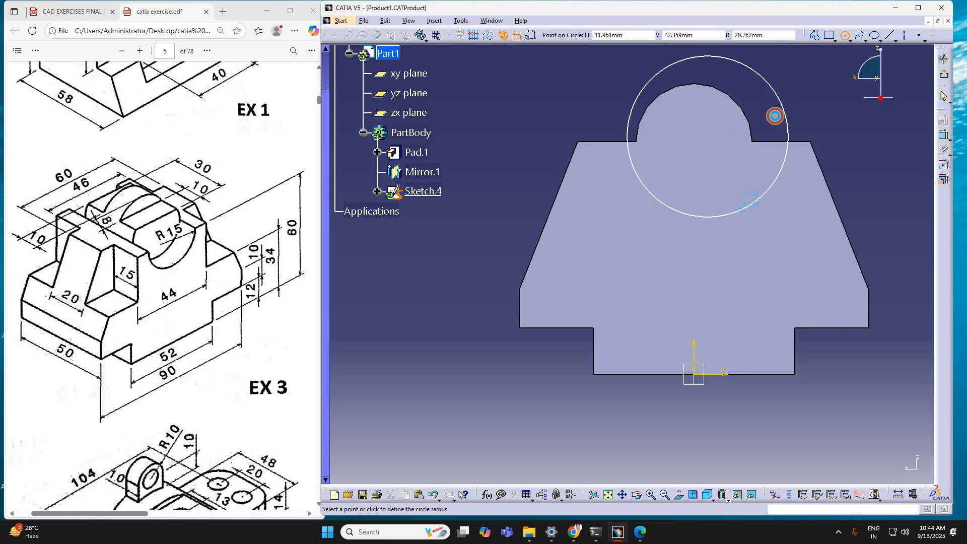
pyautogui.click(773, 114)
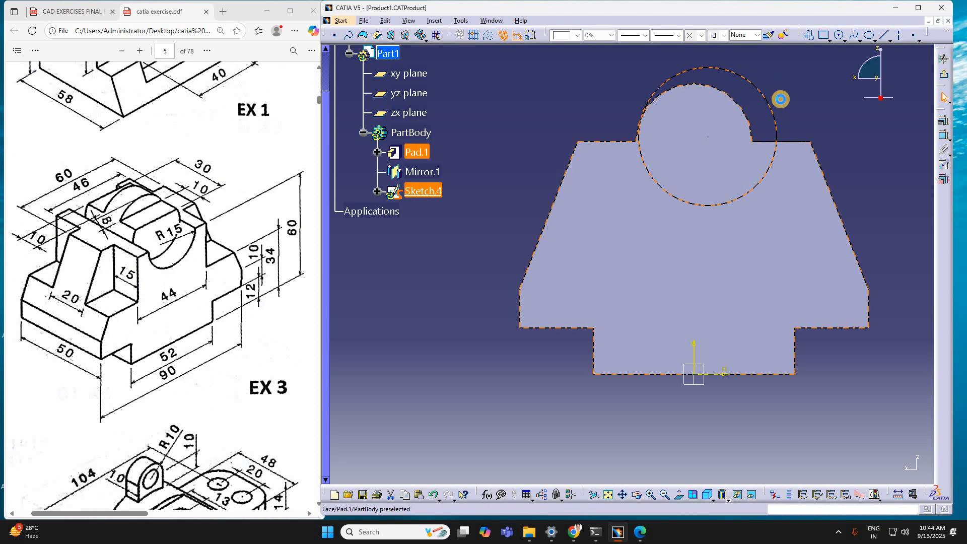
# Step: Dimension the circle's radius and set it to 15 mm
pyautogui.click(834, 139)
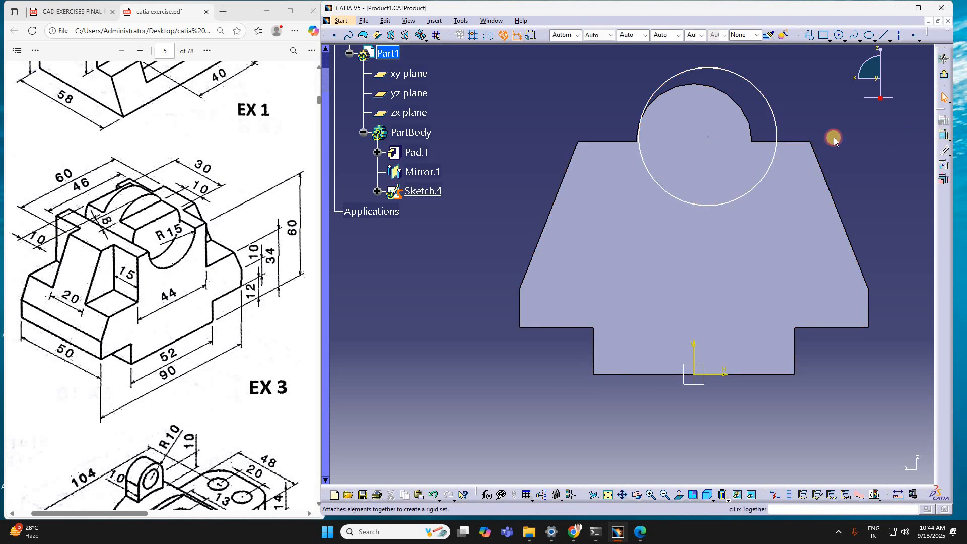
pyautogui.click(777, 117)
pyautogui.press('c')
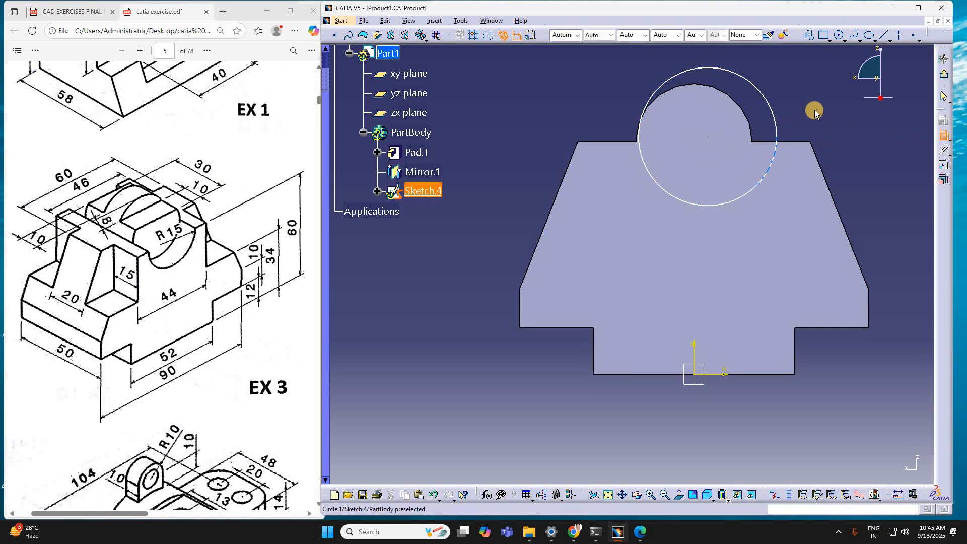
pyautogui.click(815, 111)
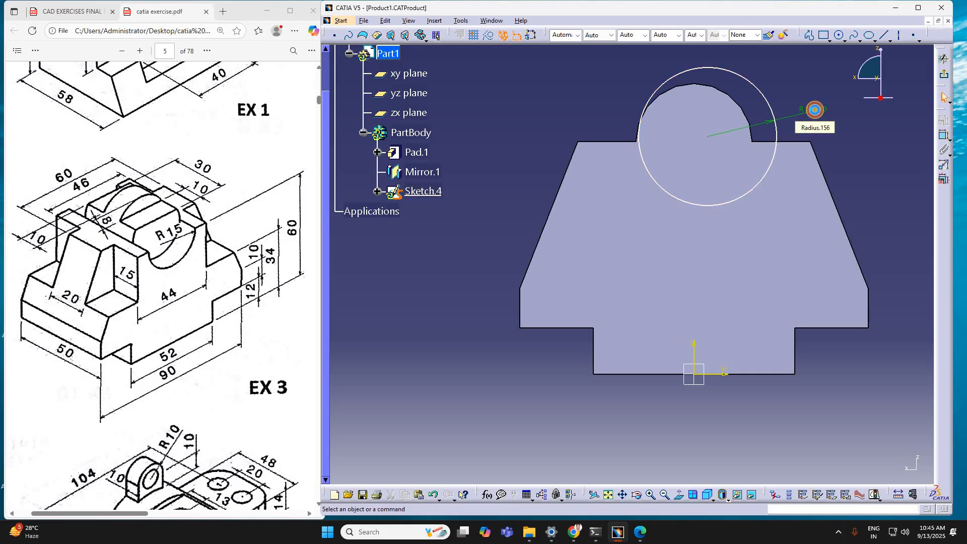
pyautogui.doubleClick(815, 111)
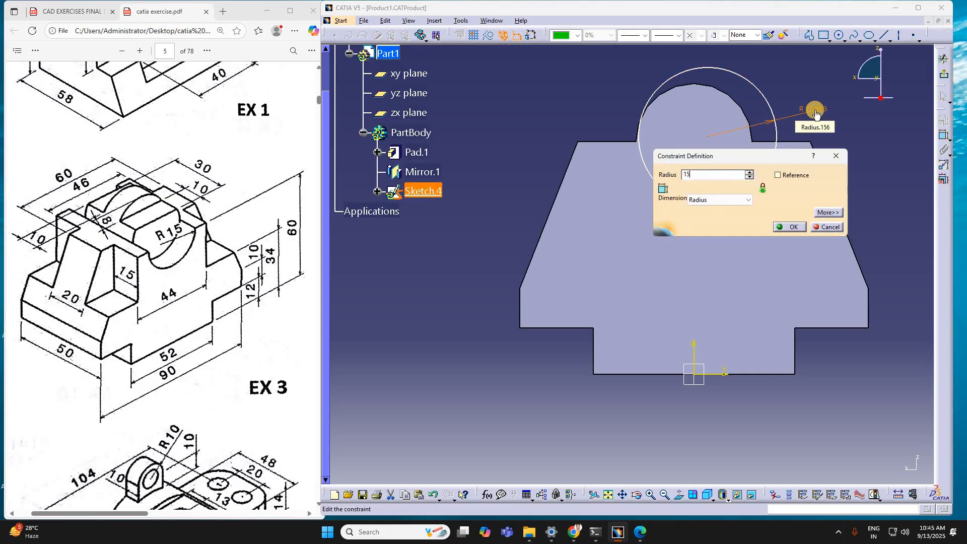
pyautogui.press('Return')
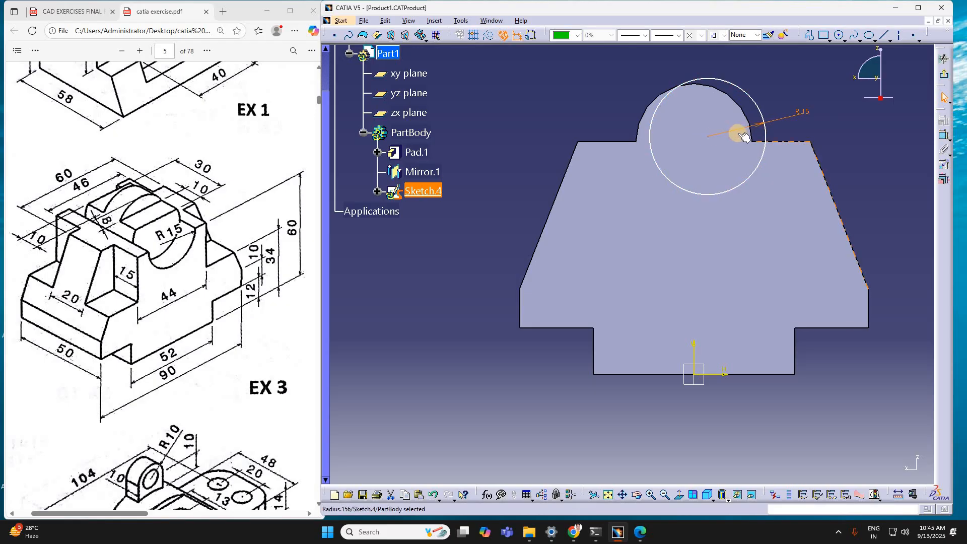
# Step: Constrain the circle's center to the vertical axis with an offset of 0 mm
pyautogui.click(707, 137)
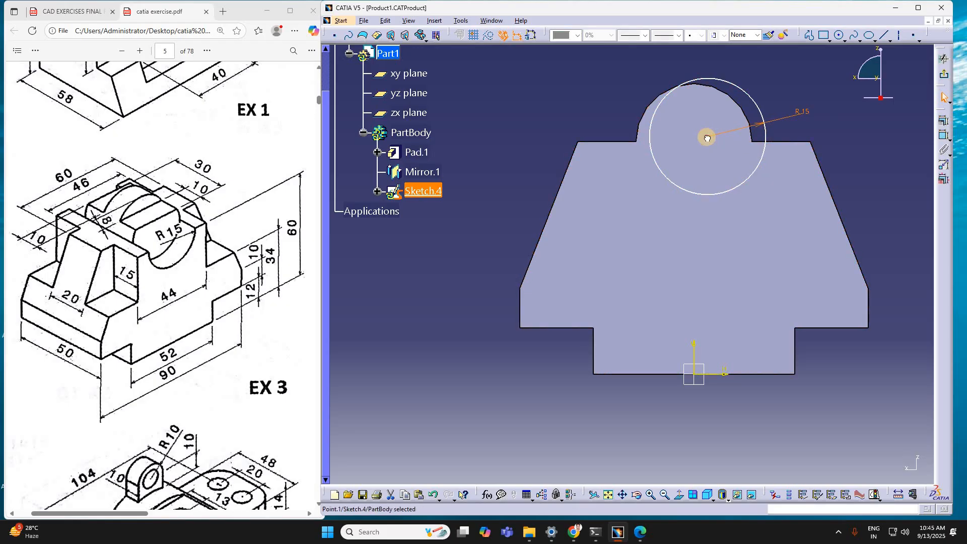
pyautogui.click(943, 137)
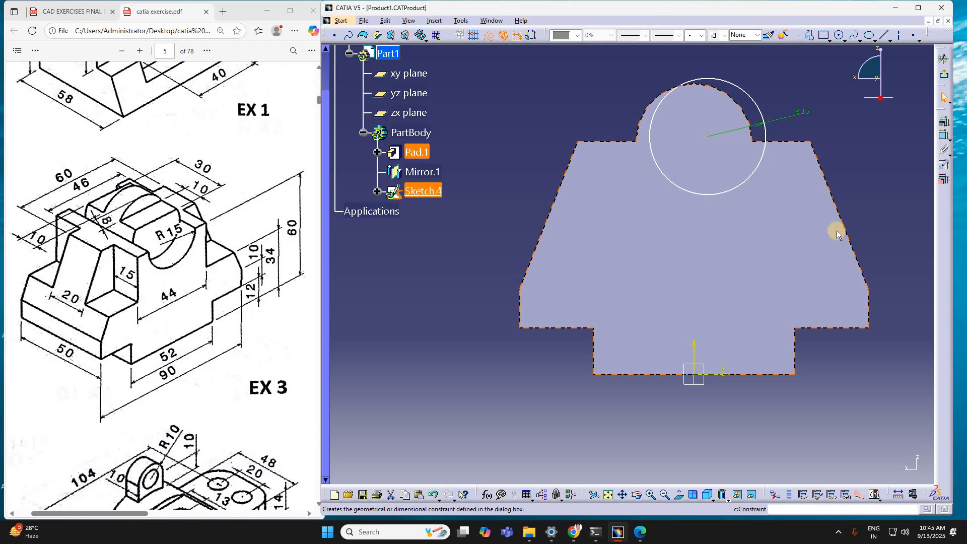
pyautogui.click(702, 360)
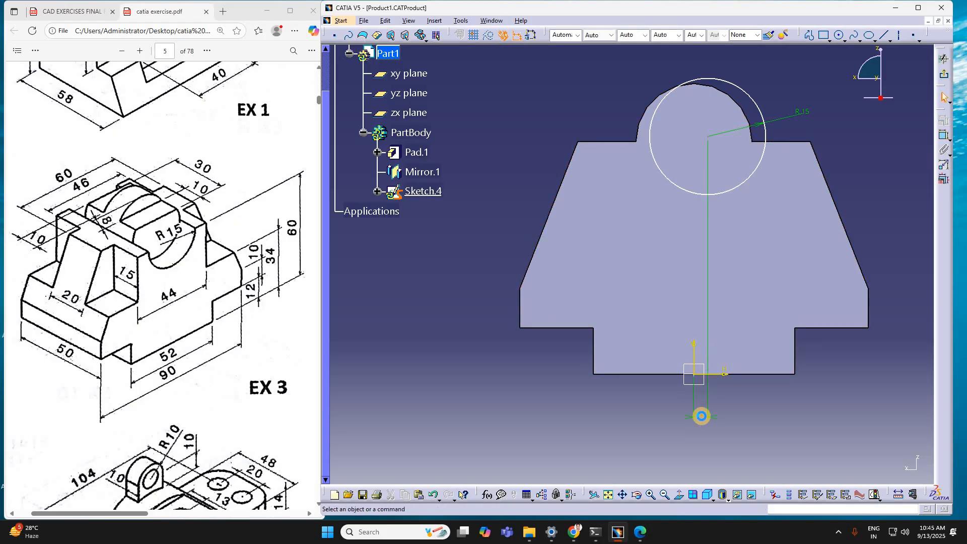
pyautogui.doubleClick(702, 417)
pyautogui.write('0')
pyautogui.press('Return')
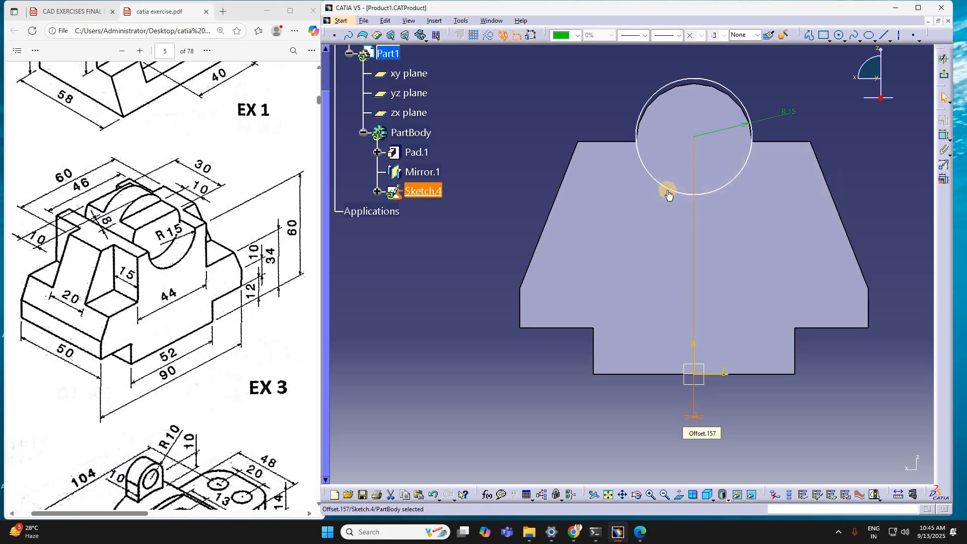
# Step: Constrain the circle's center at a 60 mm offset from the horizontal axis
pyautogui.click(699, 151)
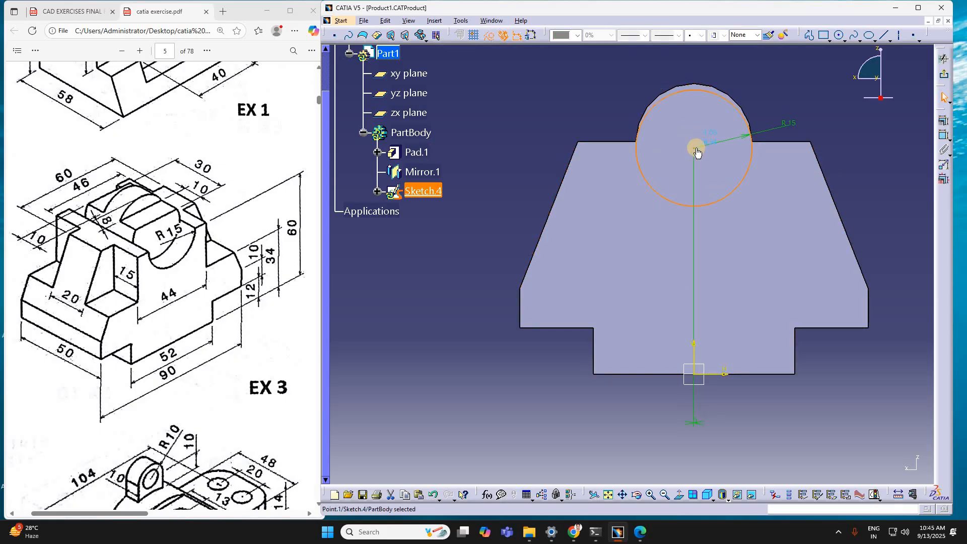
pyautogui.click(932, 132)
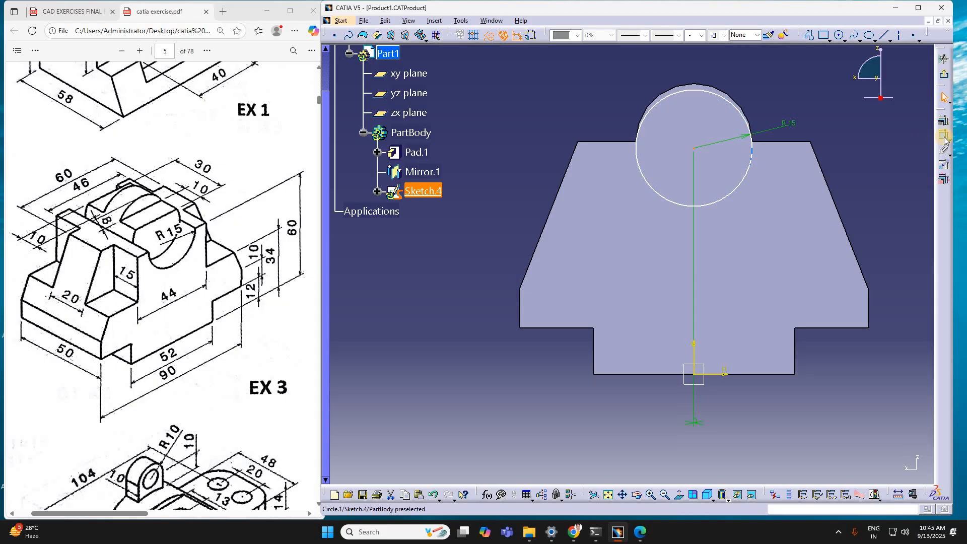
pyautogui.click(717, 377)
pyautogui.click(831, 385)
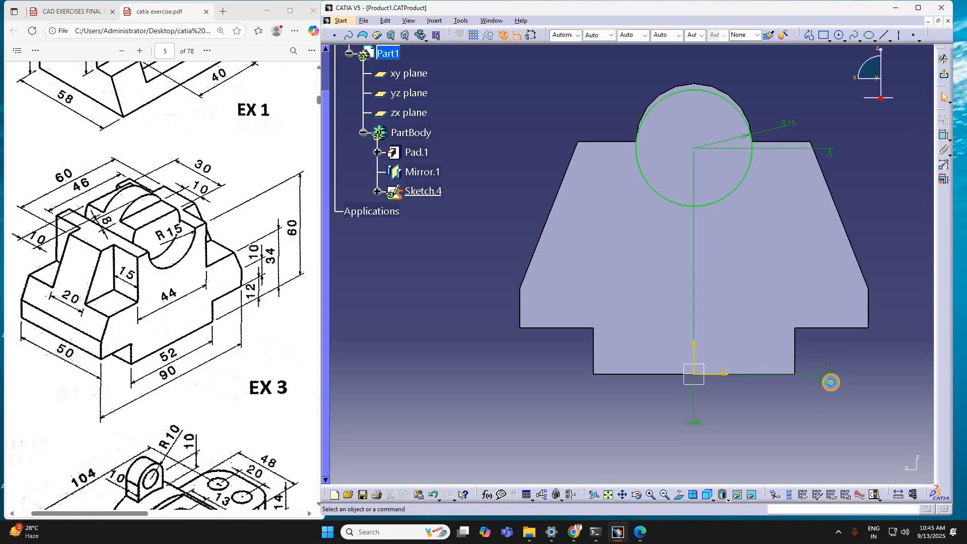
pyautogui.doubleClick(831, 386)
pyautogui.write('60')
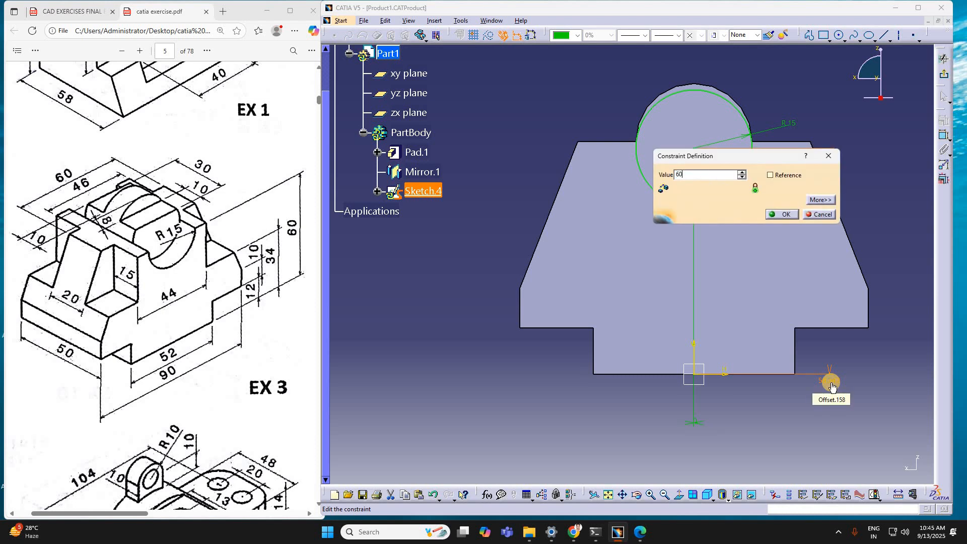
pyautogui.press('Return')
pyautogui.click(829, 246)
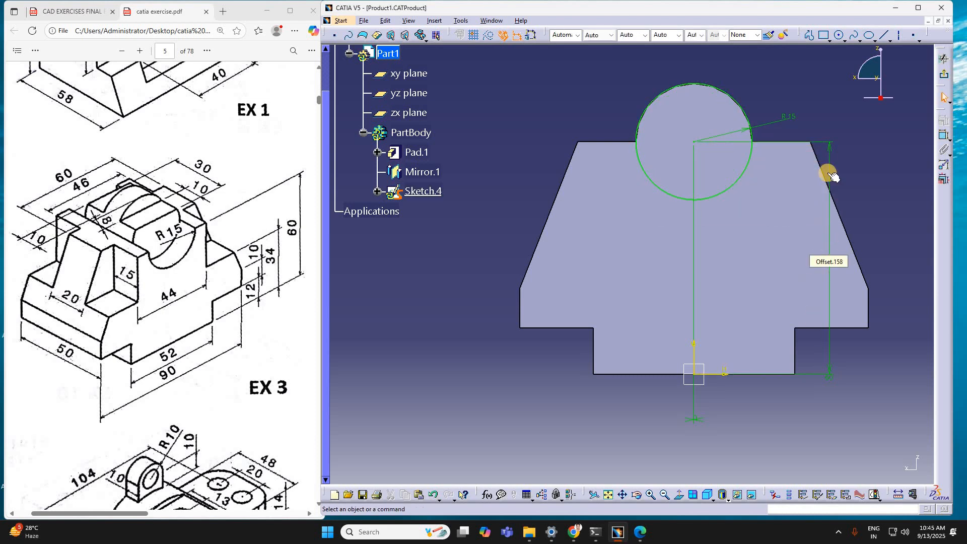
# Step: Exit the sketch and cut the circle as a pocket 10 mm deep into the front face
pyautogui.click(944, 76)
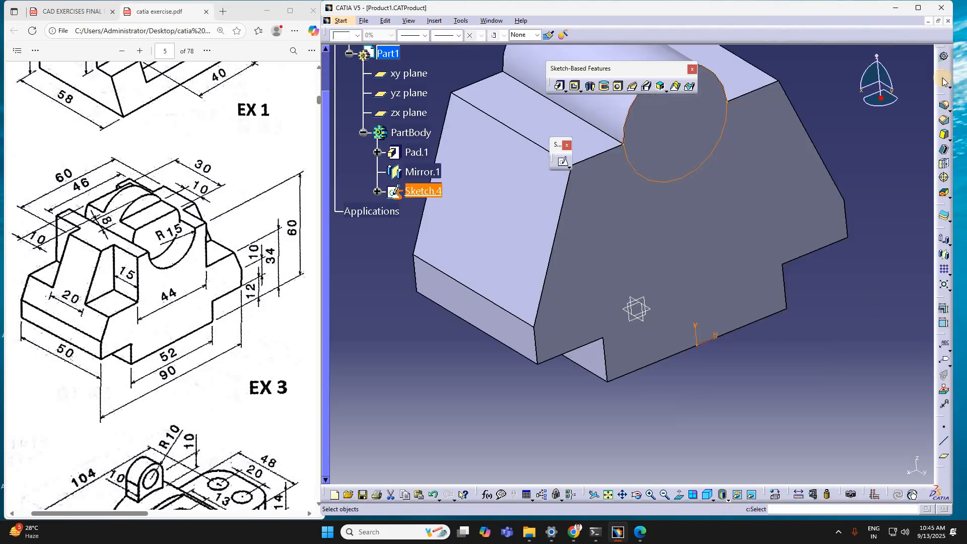
pyautogui.click(576, 88)
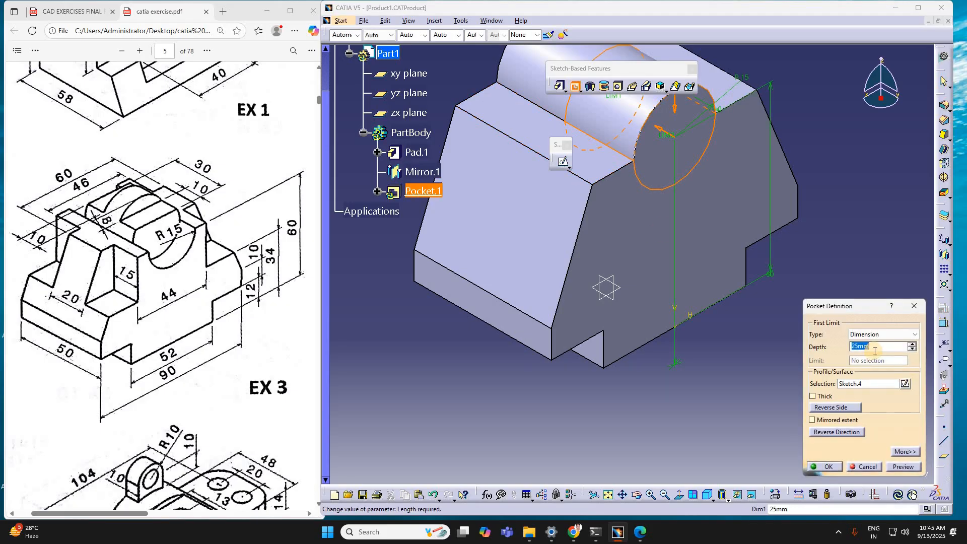
pyautogui.write('10')
pyautogui.press('Return')
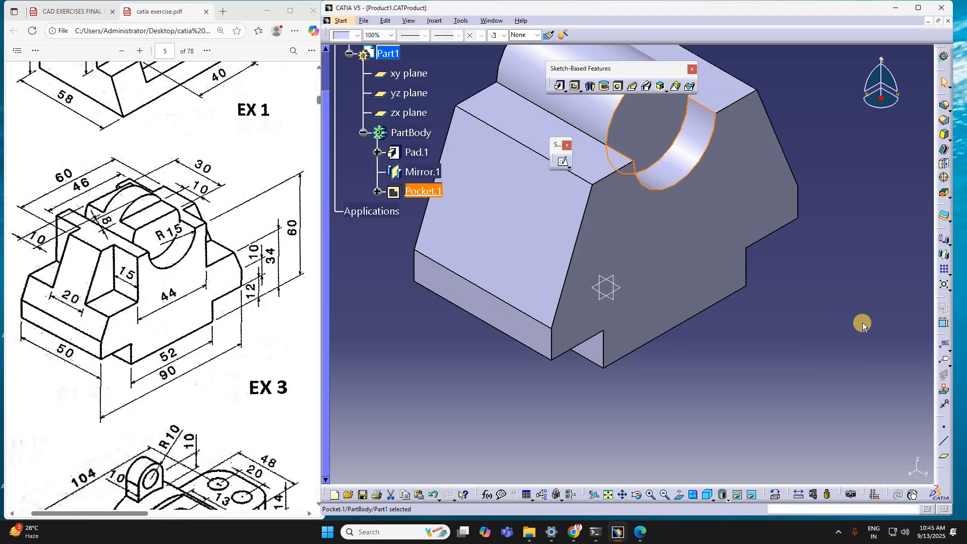
pyautogui.click(848, 320)
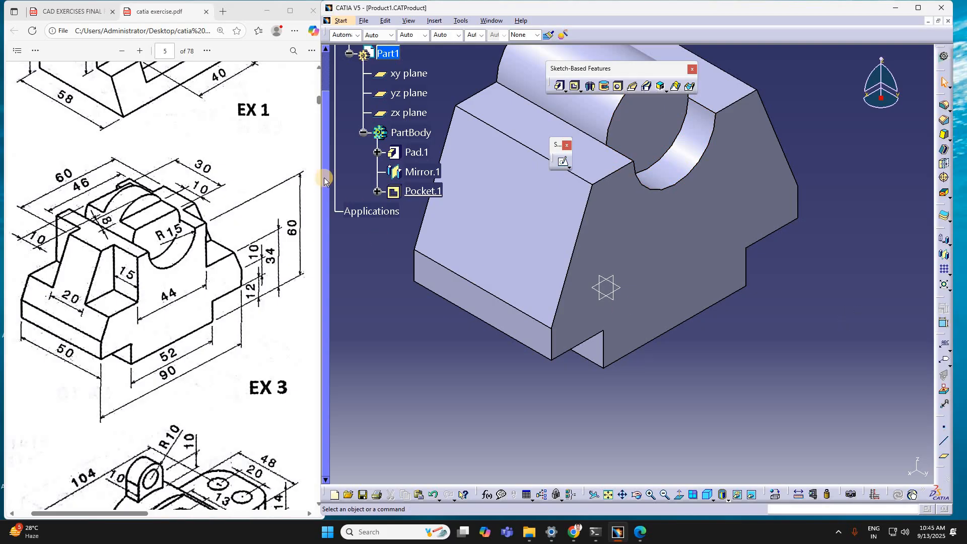
# Step: Mirror the circular pocket about the zx plane onto the back of the body
pyautogui.click(433, 194)
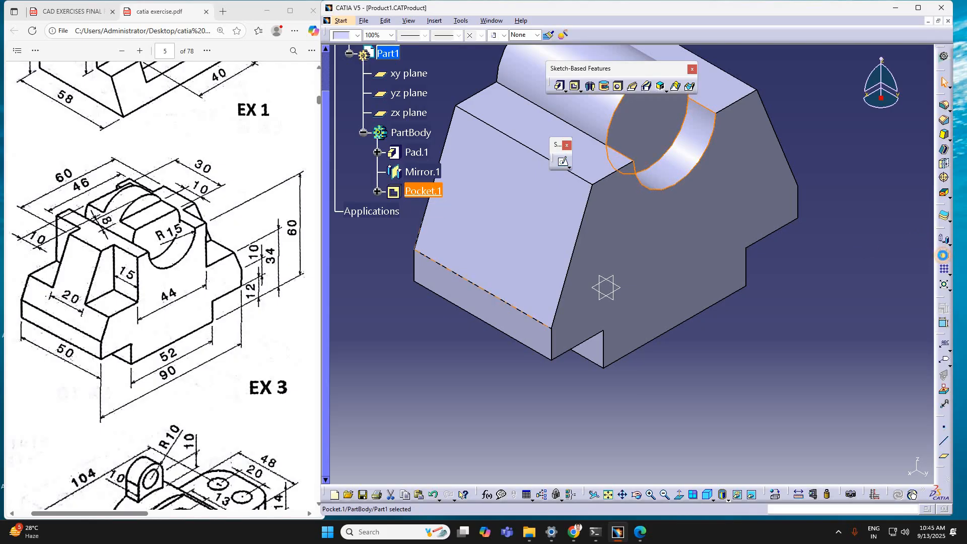
pyautogui.click(943, 255)
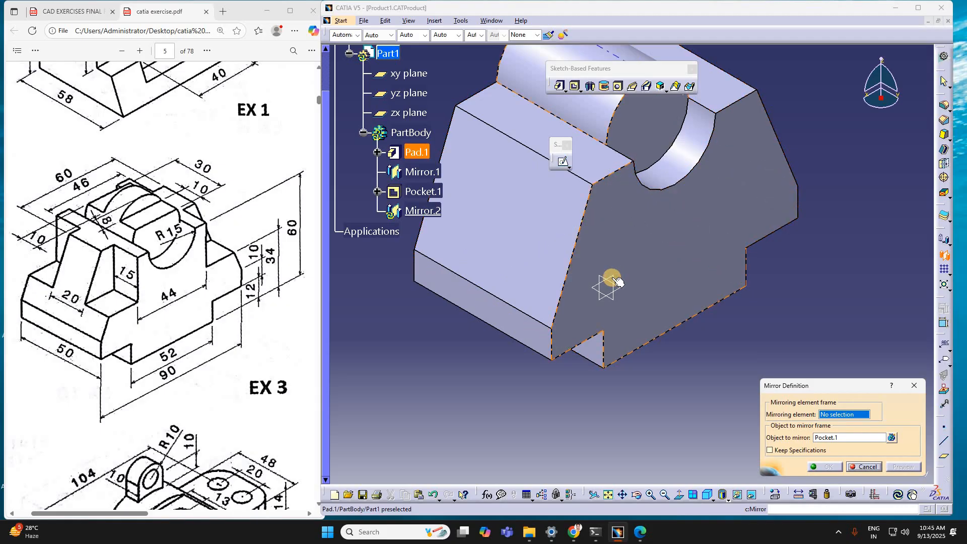
pyautogui.click(612, 278)
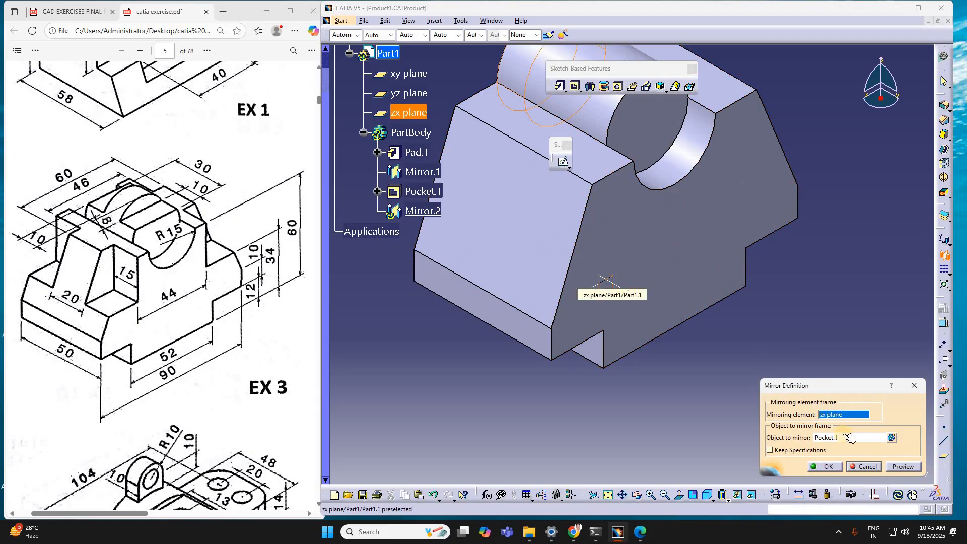
pyautogui.click(829, 466)
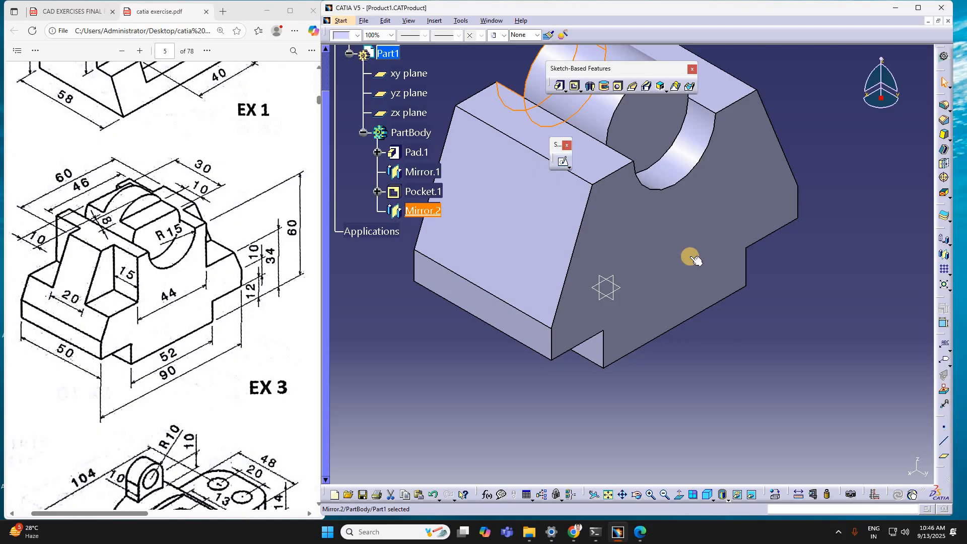
# Step: Open a sketch on the front face and draw a rectangle about 25 by 18 mm over the body's upper-left corner
pyautogui.click(780, 56)
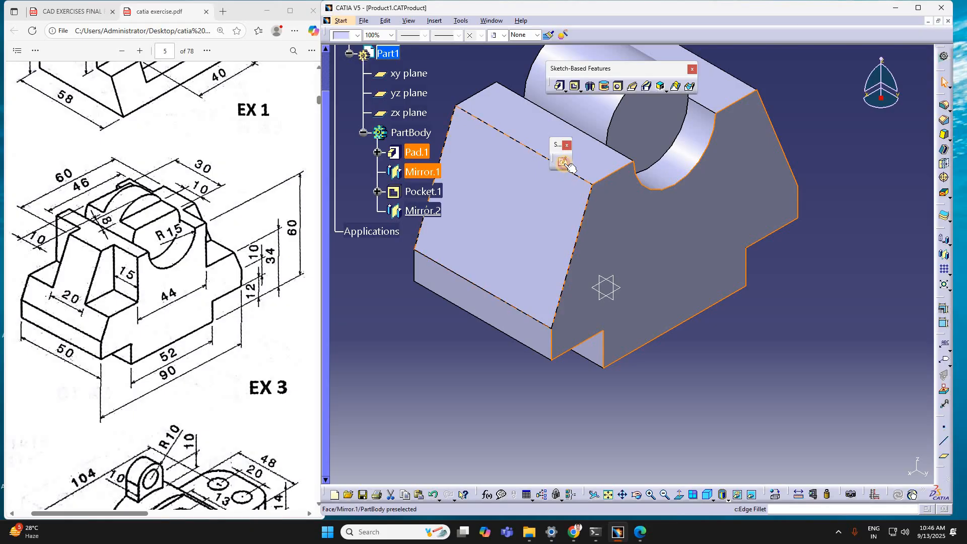
pyautogui.click(569, 166)
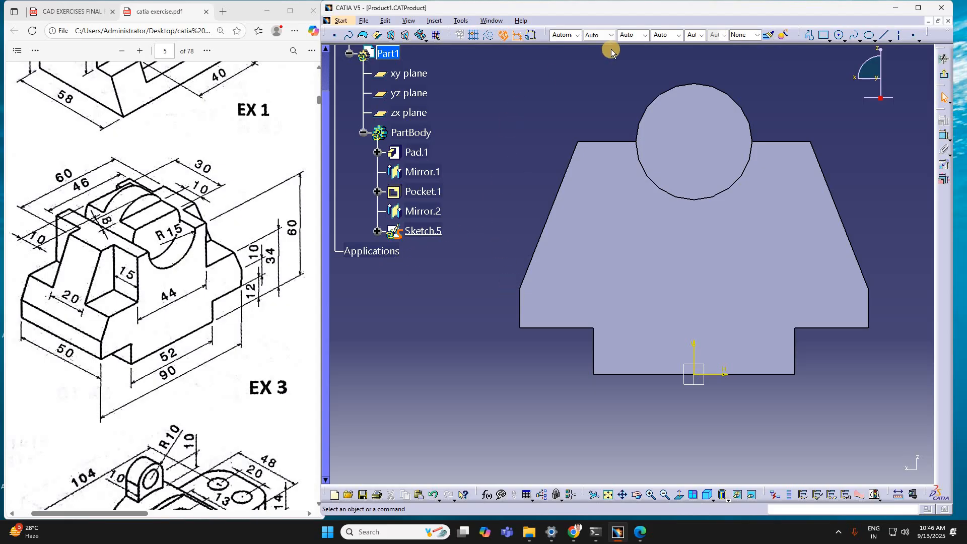
pyautogui.click(824, 36)
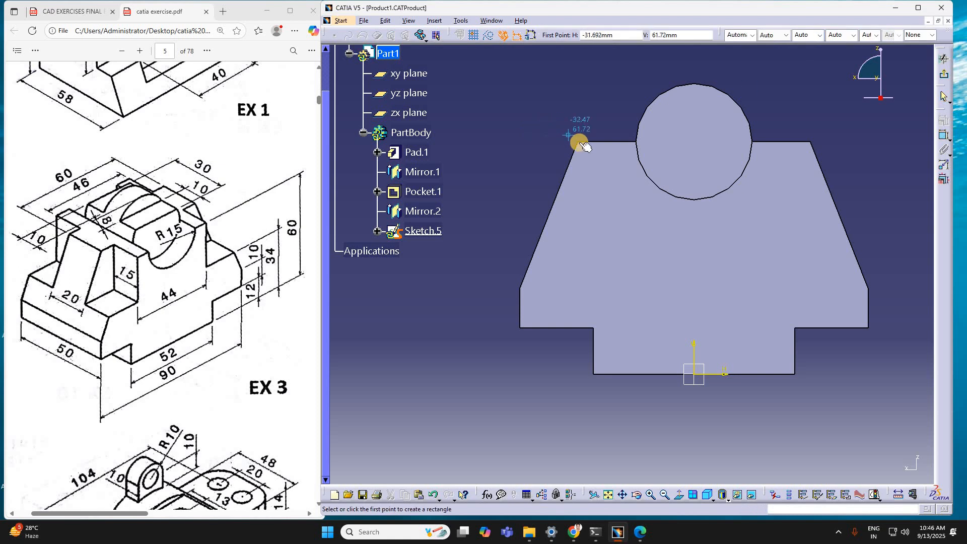
pyautogui.click(512, 134)
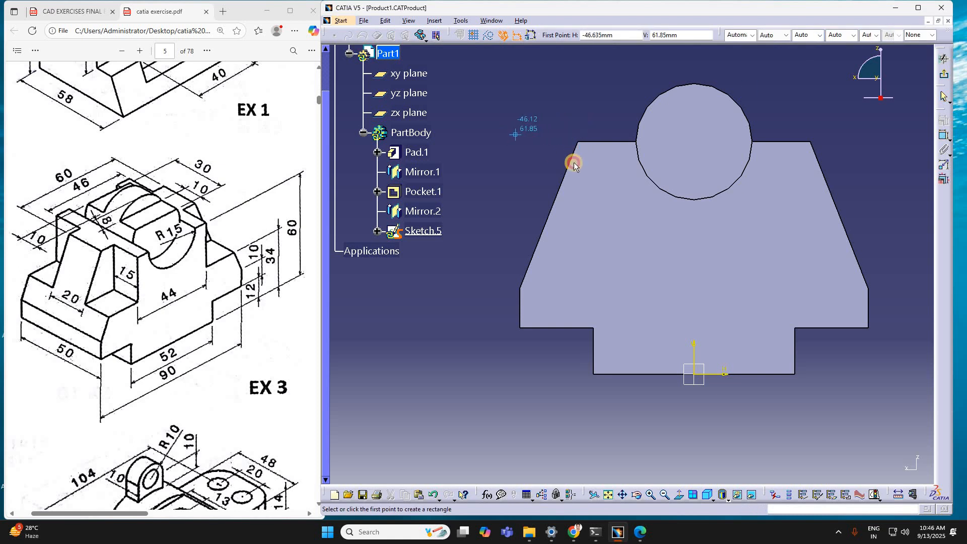
pyautogui.click(609, 202)
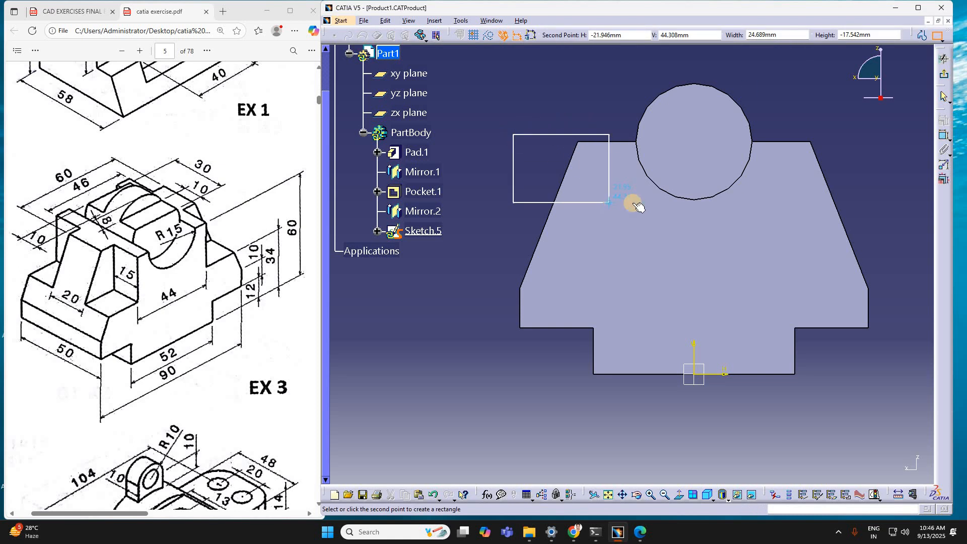
pyautogui.click(810, 98)
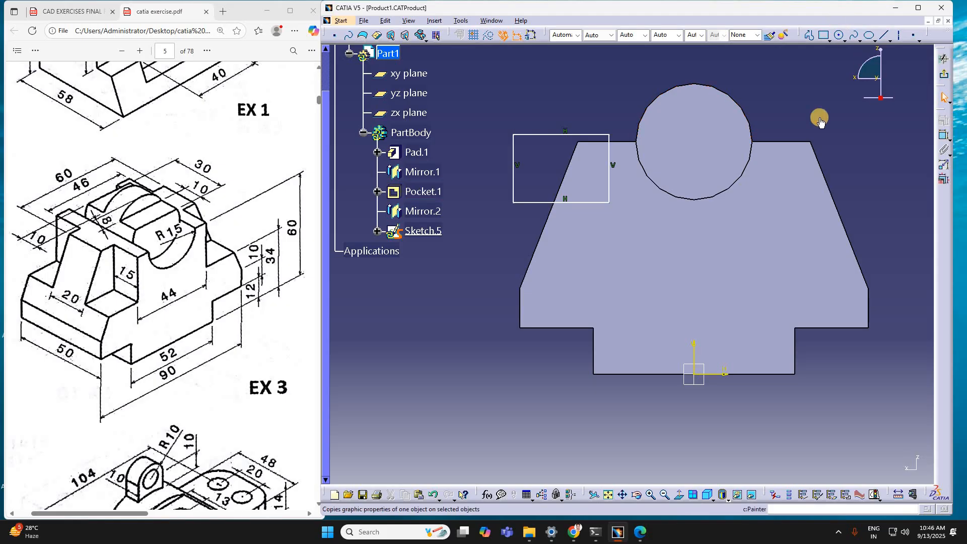
# Step: Dimension the rectangle's inner vertical side from the vertical axis and set the distance to 22 mm
pyautogui.click(945, 135)
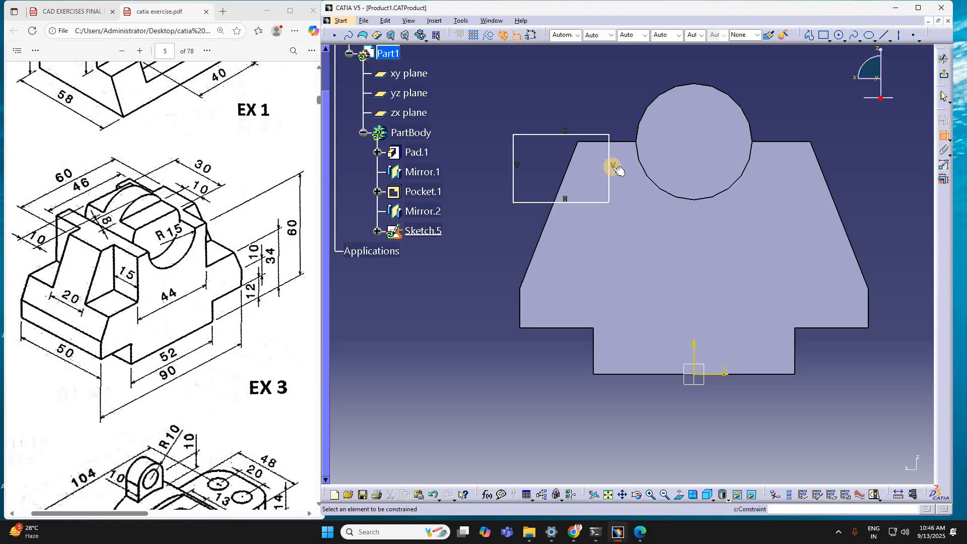
pyautogui.click(613, 173)
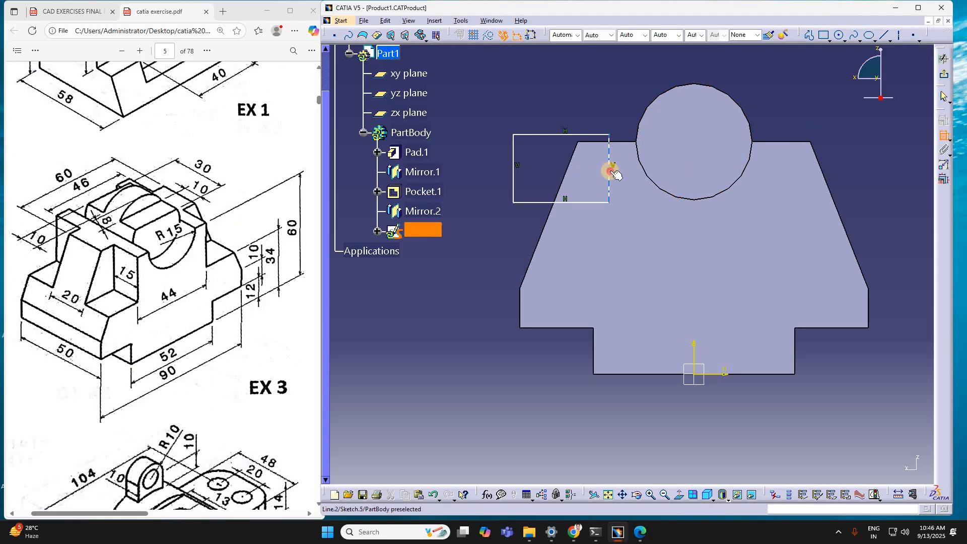
pyautogui.click(695, 360)
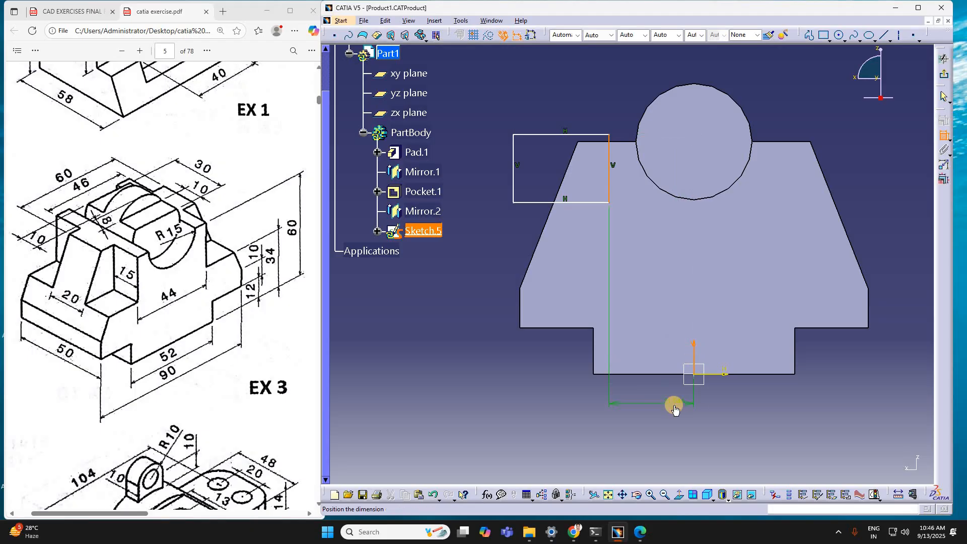
pyautogui.click(674, 409)
pyautogui.click(674, 409)
pyautogui.doubleClick(668, 404)
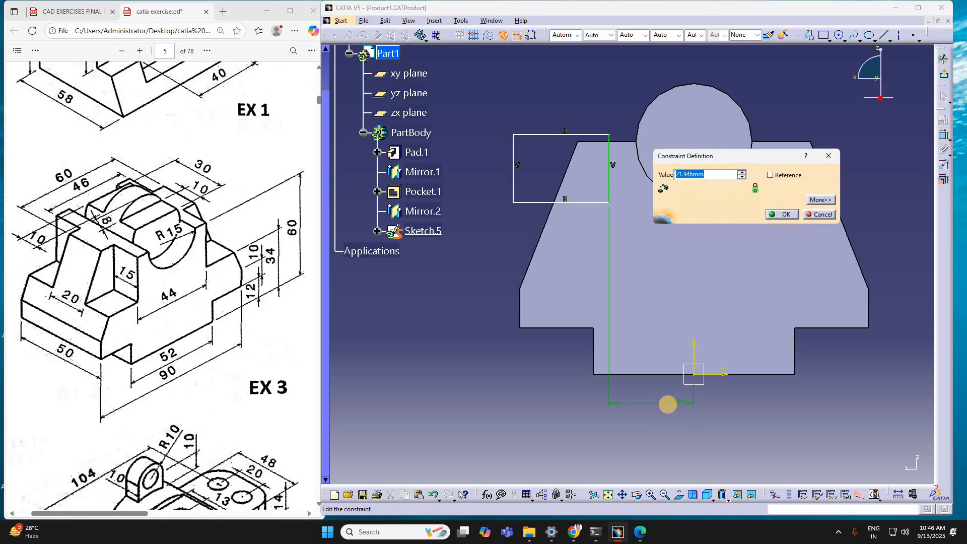
pyautogui.press('Return')
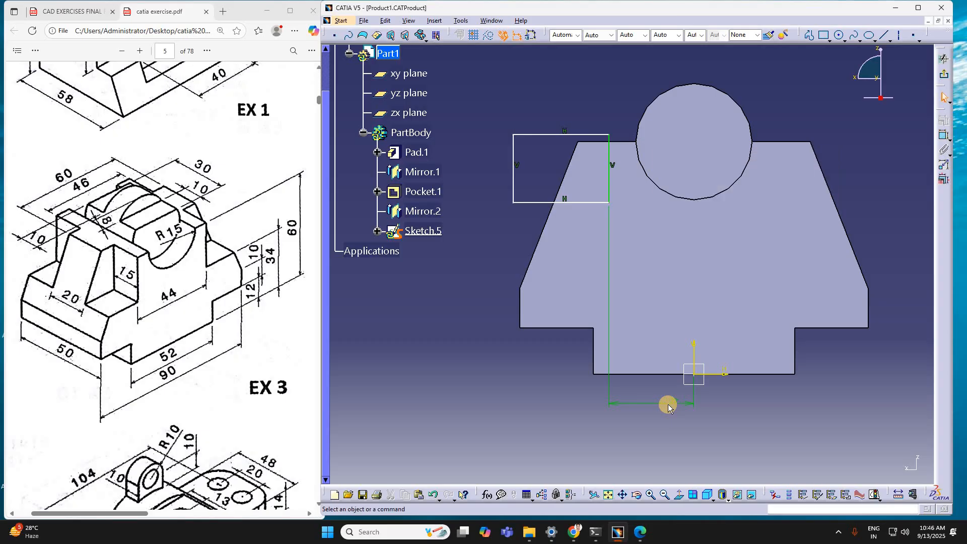
# Step: Dimension the rectangle's lower edge from the horizontal axis and set the offset to 34 mm
pyautogui.click(587, 202)
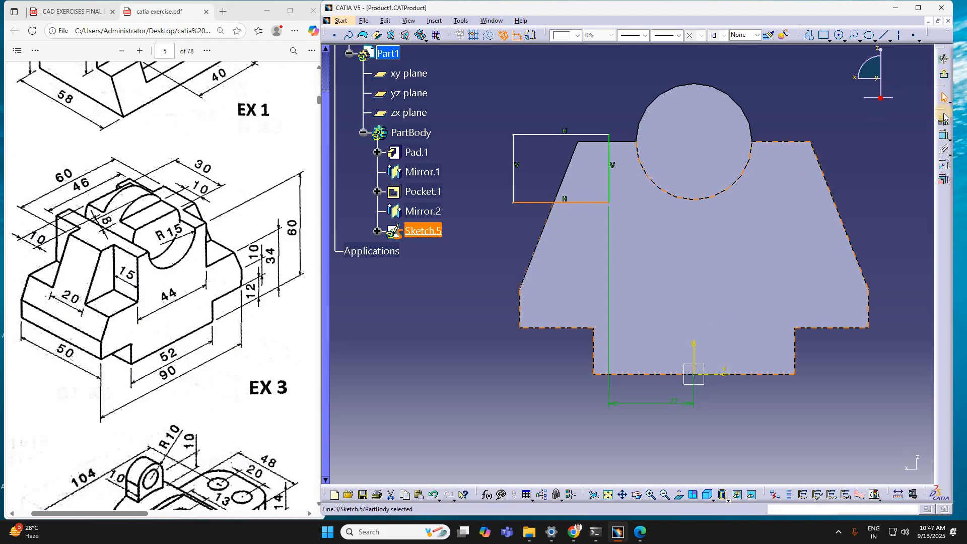
pyautogui.click(945, 135)
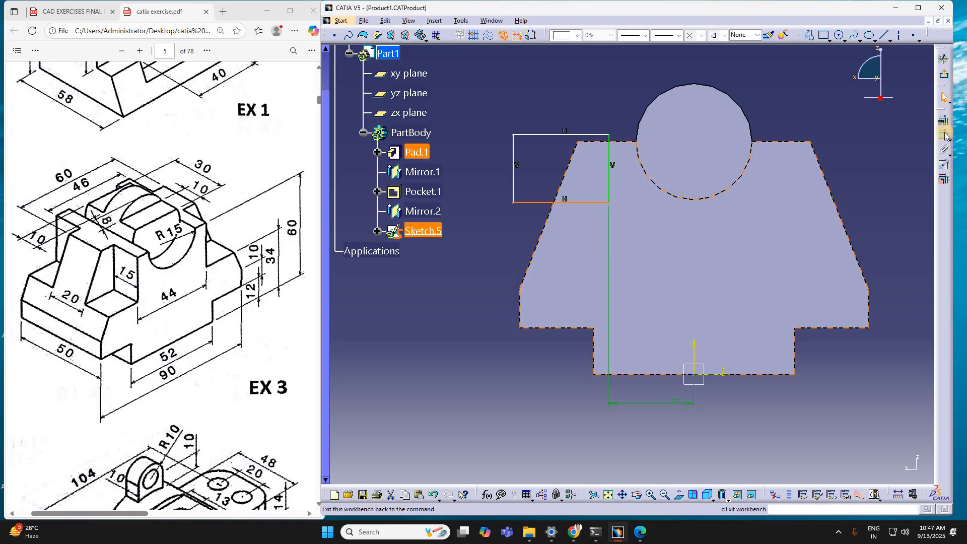
pyautogui.click(720, 375)
pyautogui.click(773, 411)
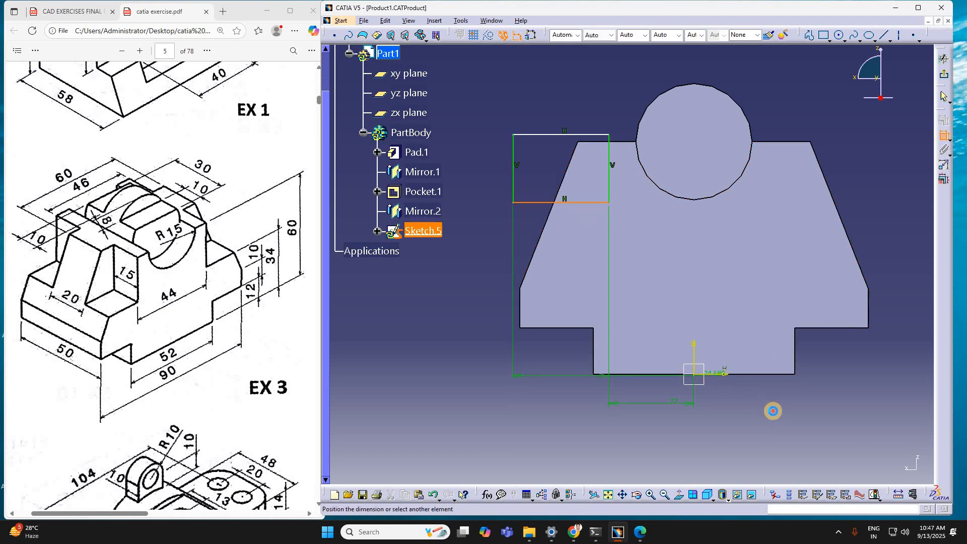
pyautogui.click(779, 409)
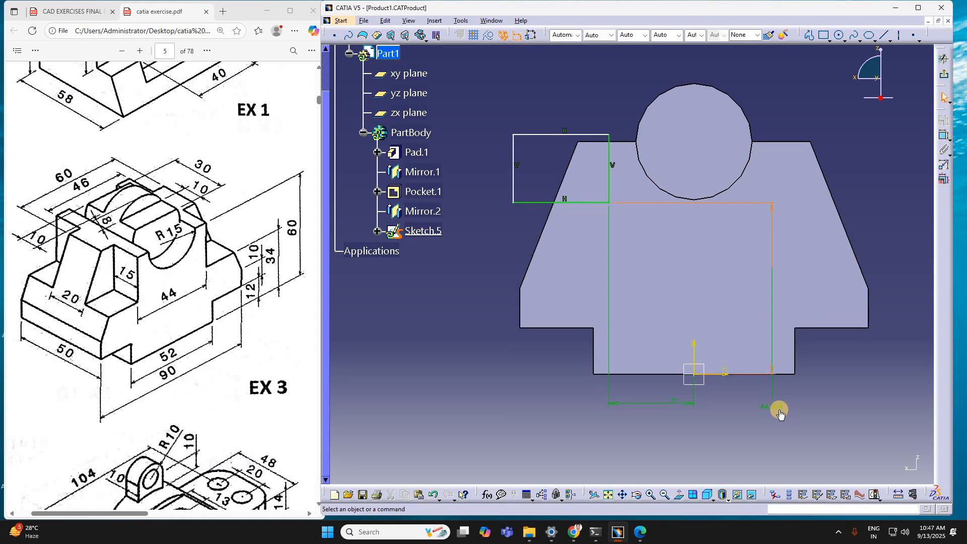
pyautogui.doubleClick(780, 411)
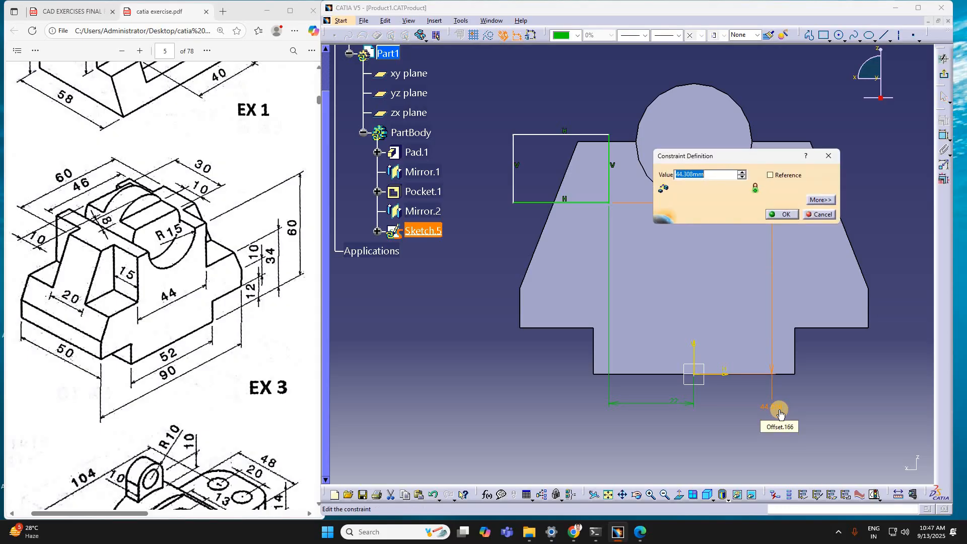
pyautogui.press('Return')
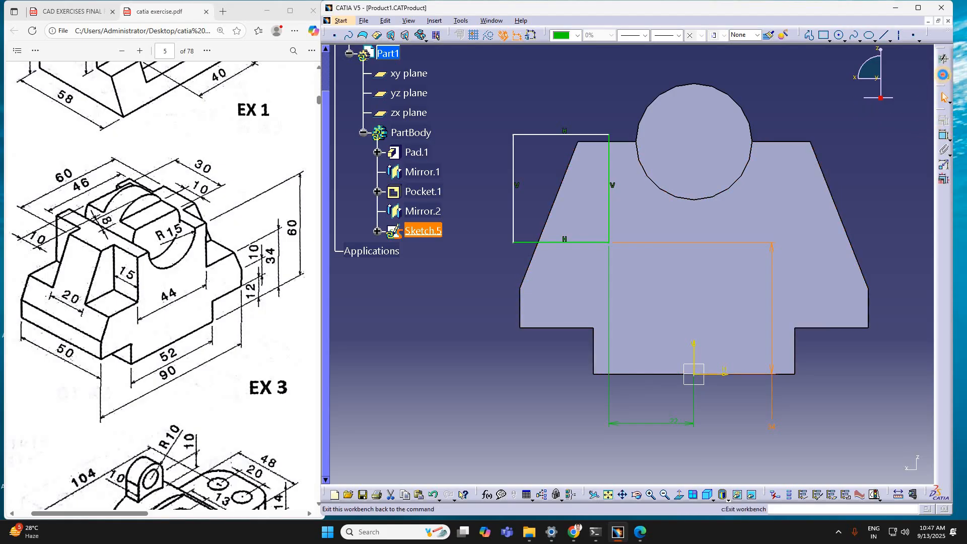
# Step: Exit the sketch and cut the rectangle as a pocket 15 mm deep into the body's corner
pyautogui.click(943, 74)
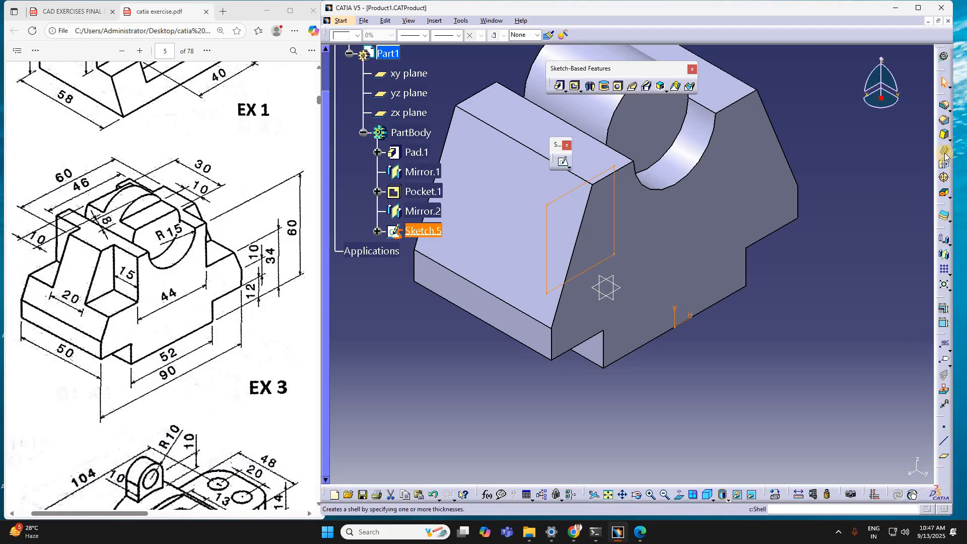
pyautogui.click(573, 87)
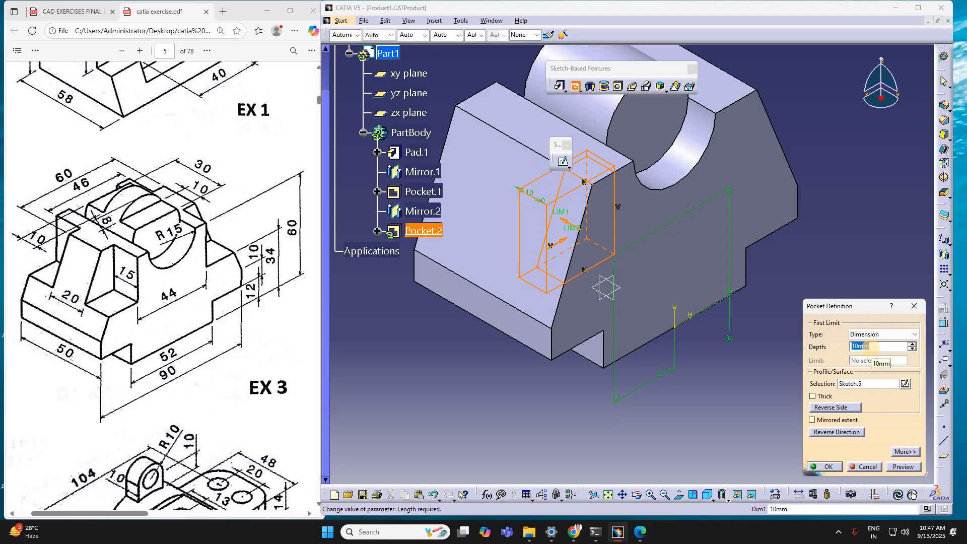
pyautogui.write('15')
pyautogui.press('Return')
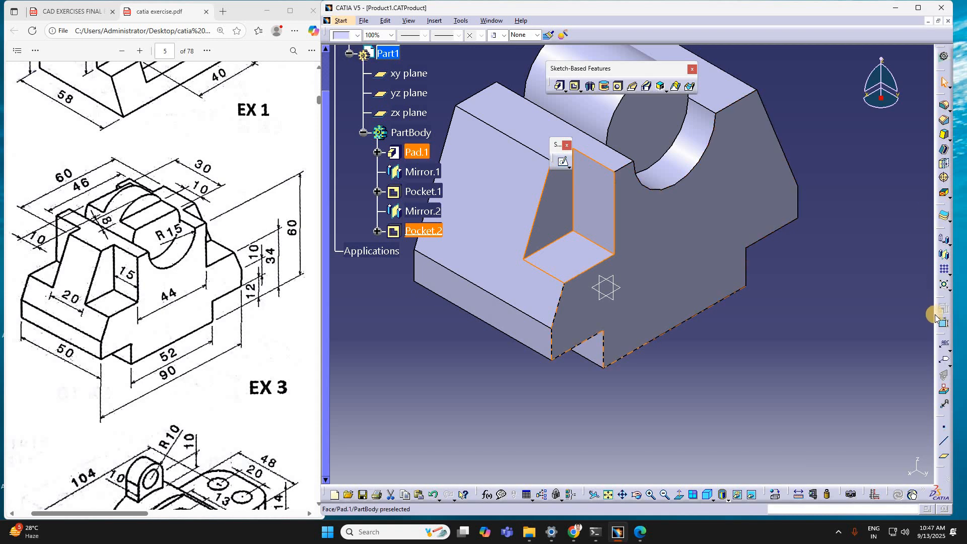
# Step: Mirror the 15 mm deep corner pocket about the yz plane to the body's opposite upper corner
pyautogui.click(945, 255)
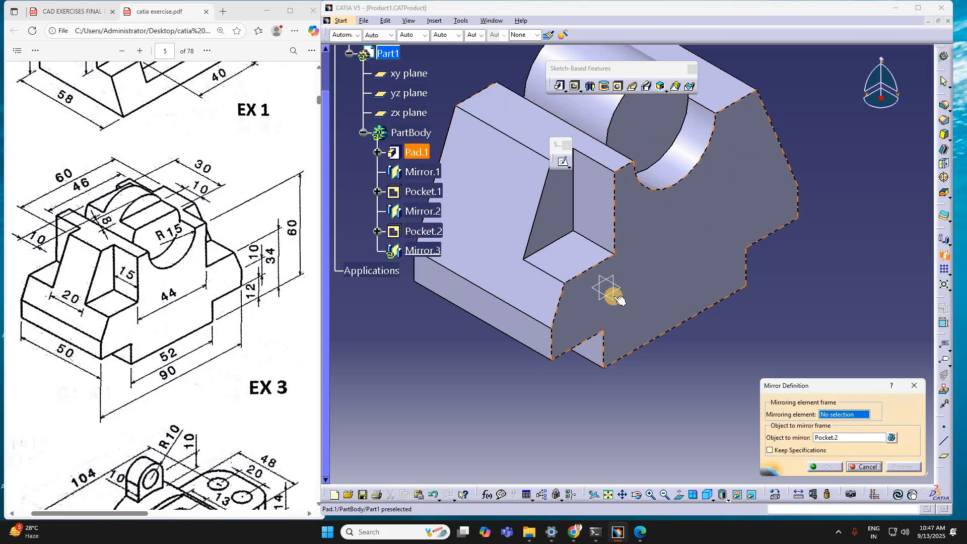
pyautogui.click(615, 297)
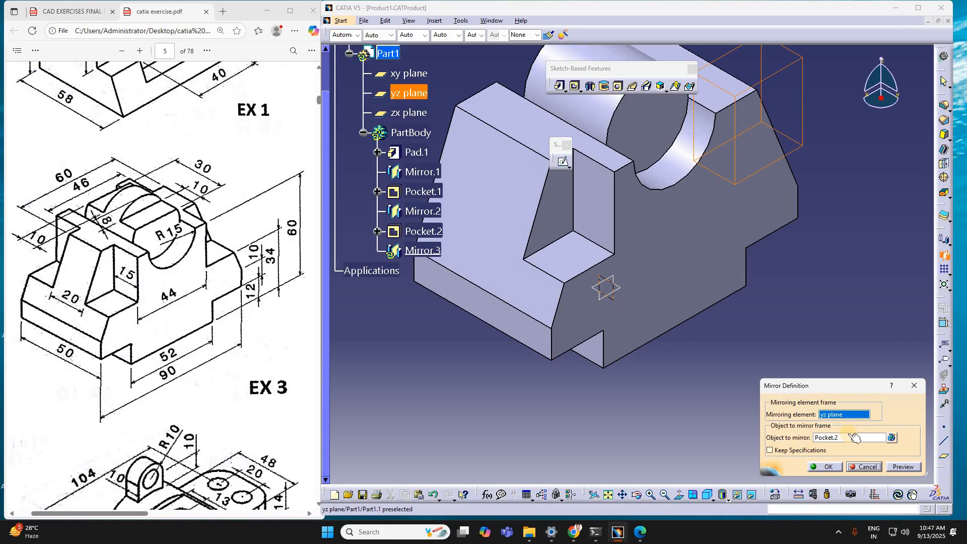
pyautogui.click(838, 467)
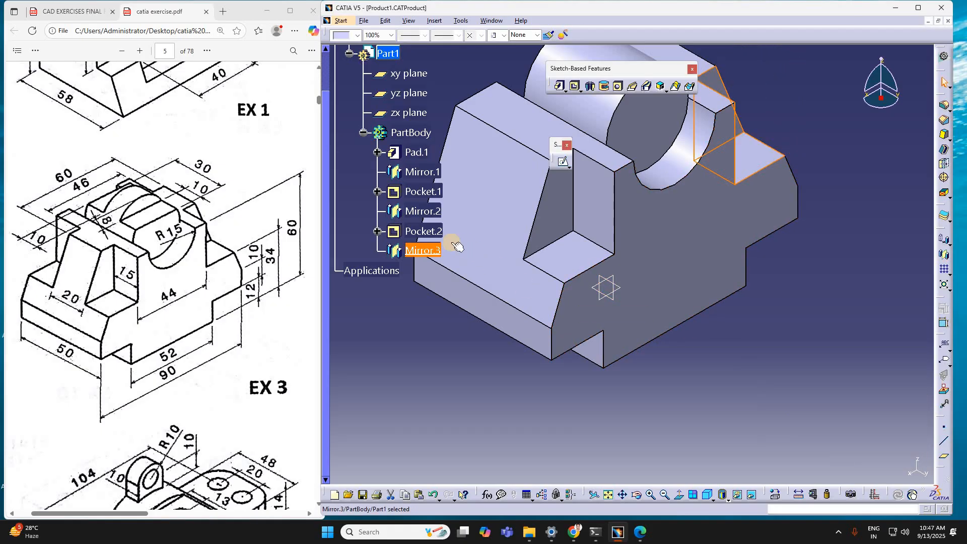
pyautogui.keyDown('ctrl'); pyautogui.click(425, 233); pyautogui.keyUp('ctrl')
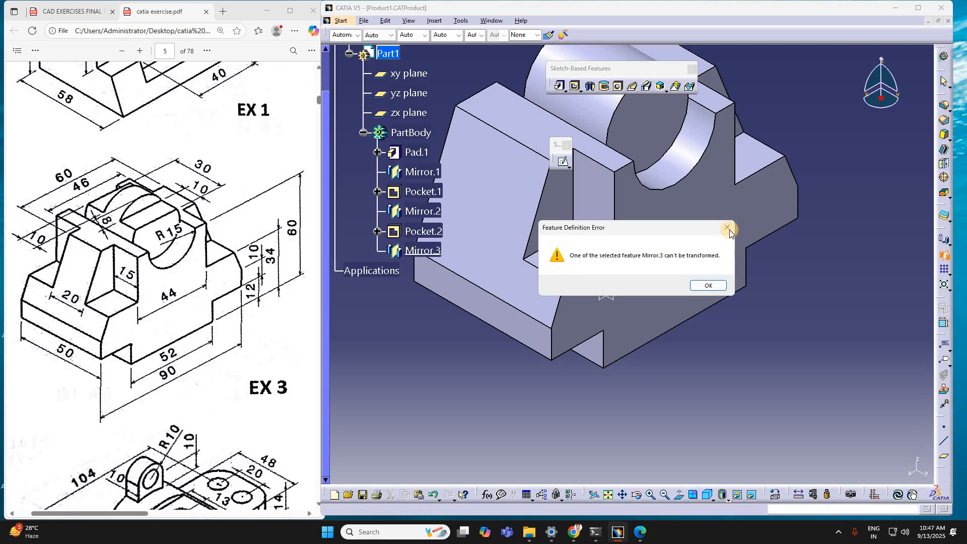
pyautogui.press('Return')
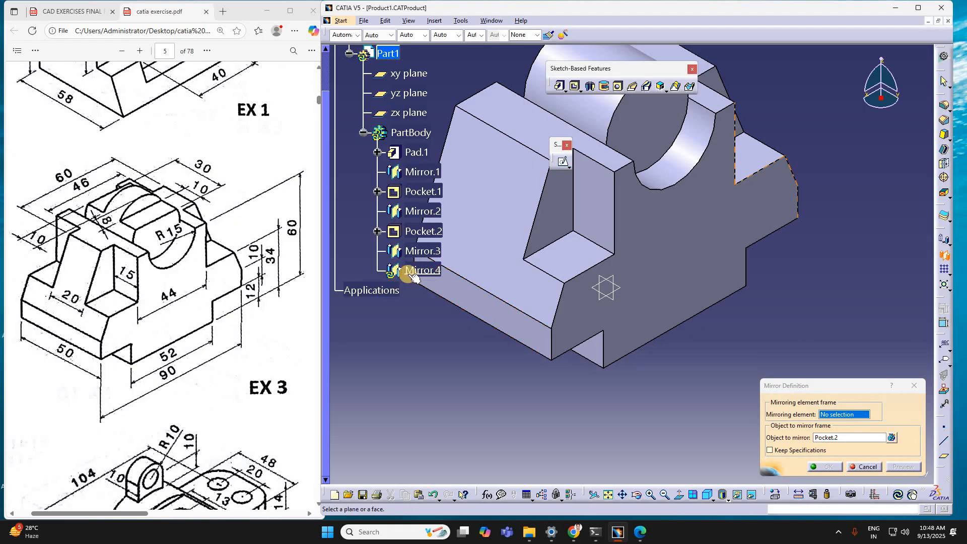
pyautogui.press('Escape')
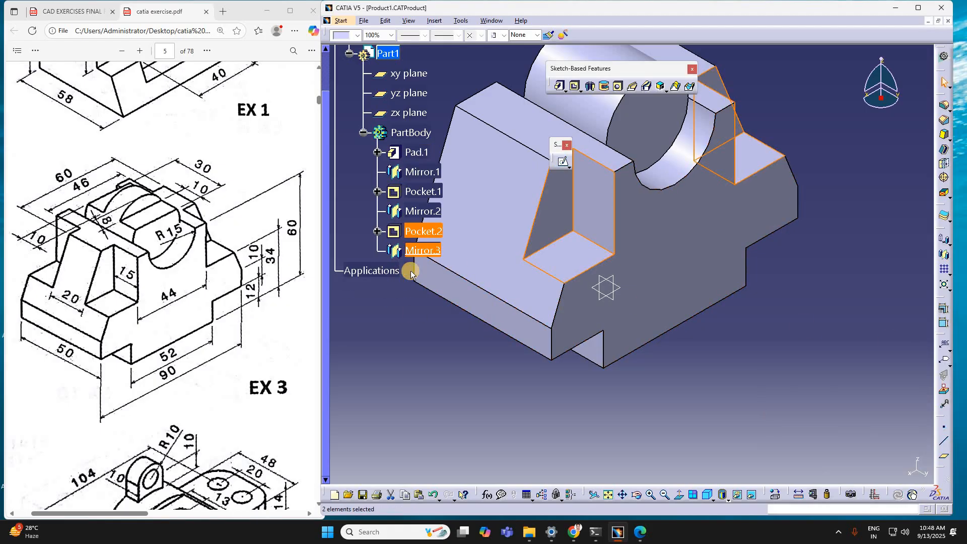
pyautogui.click(945, 243)
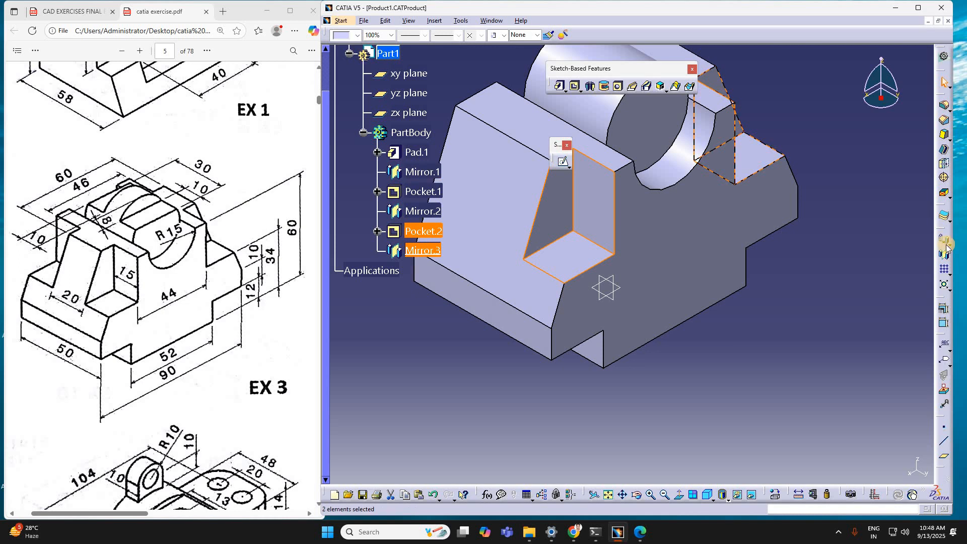
pyautogui.click(413, 259)
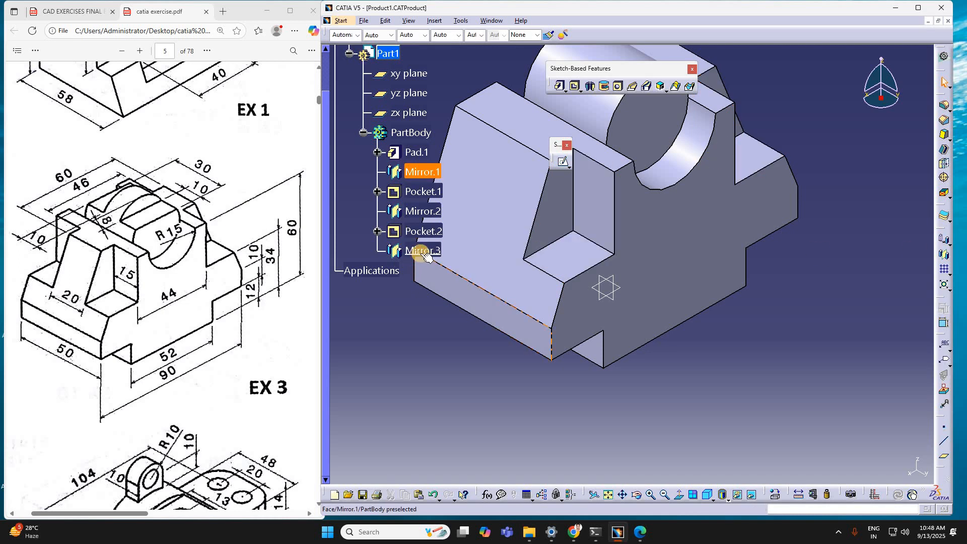
pyautogui.doubleClick(421, 254)
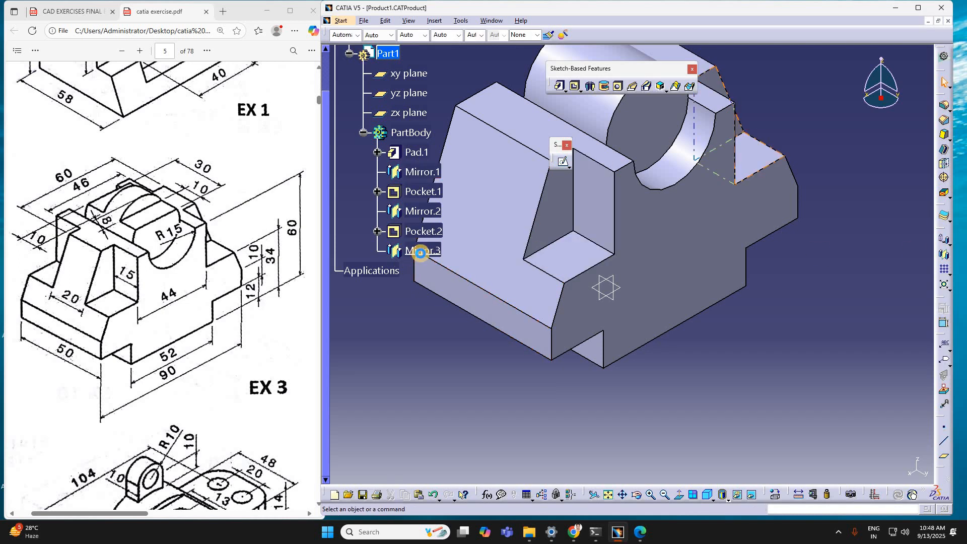
# Step: Try to mirror the current solid about the zx plane, and undo the mirror
pyautogui.click(944, 256)
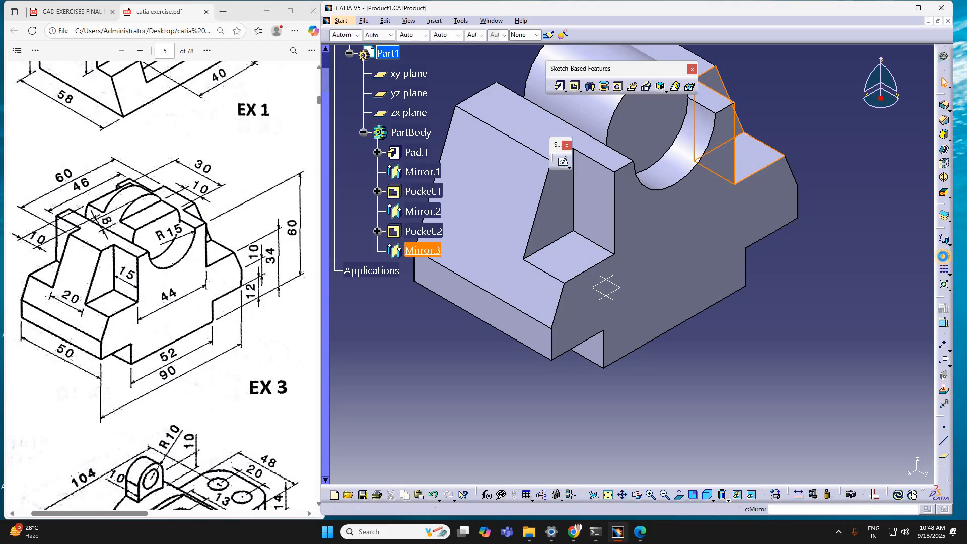
pyautogui.click(397, 249)
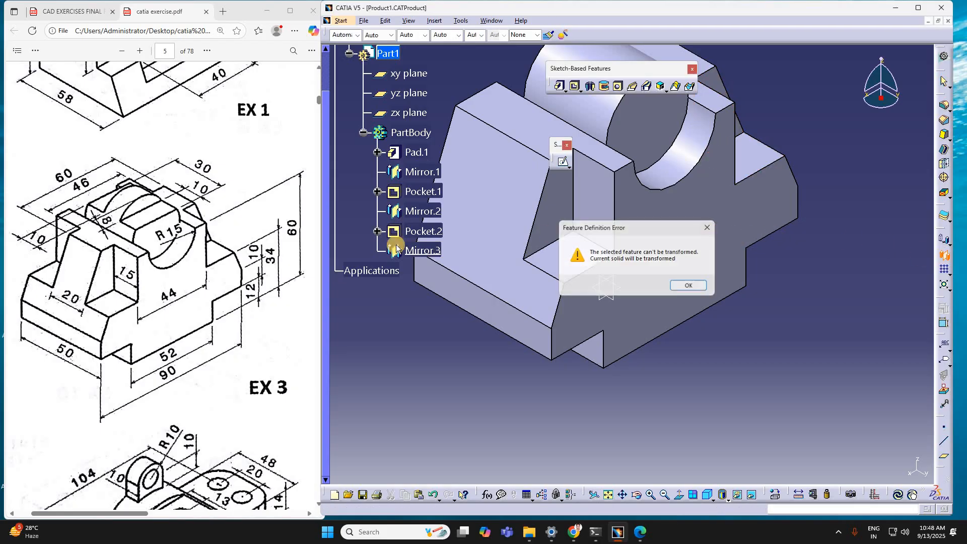
pyautogui.press('Return')
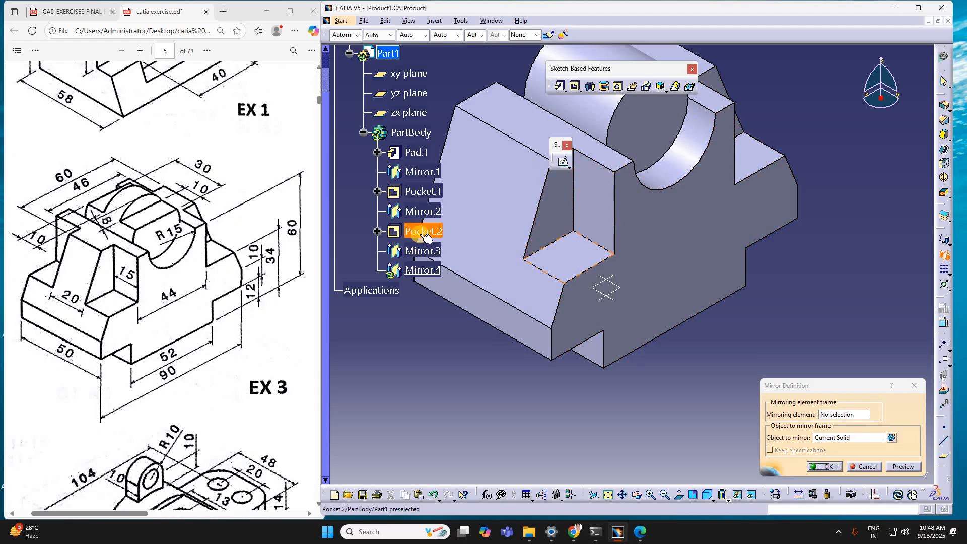
pyautogui.click(424, 235)
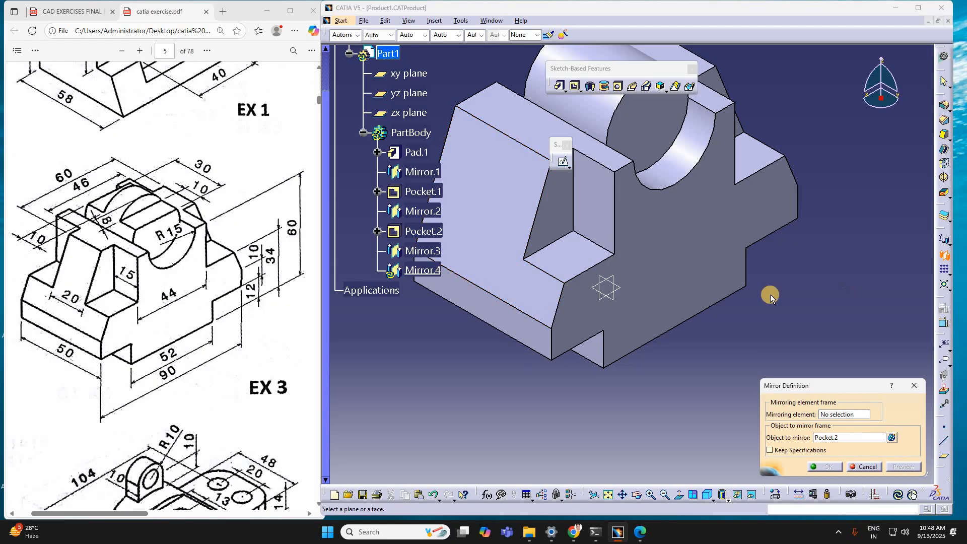
pyautogui.click(421, 234)
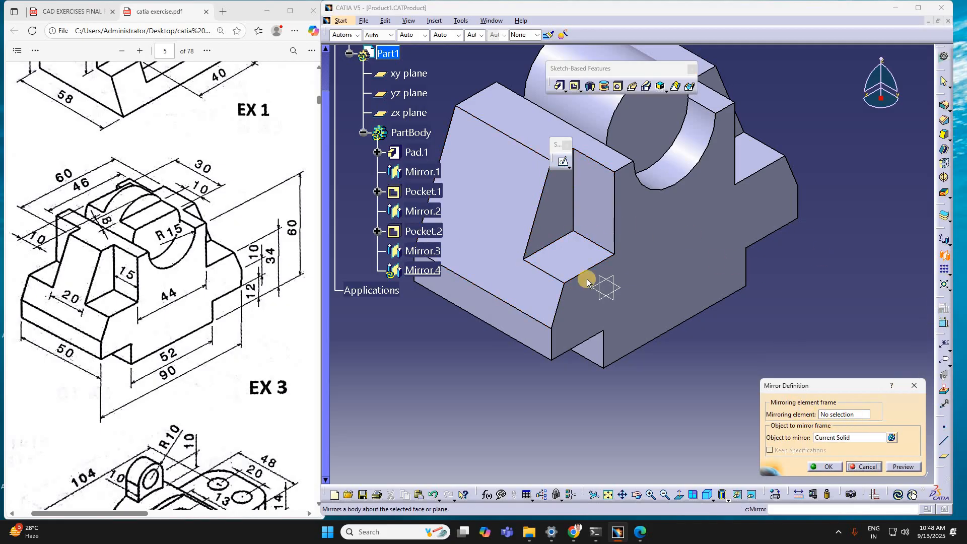
pyautogui.click(605, 301)
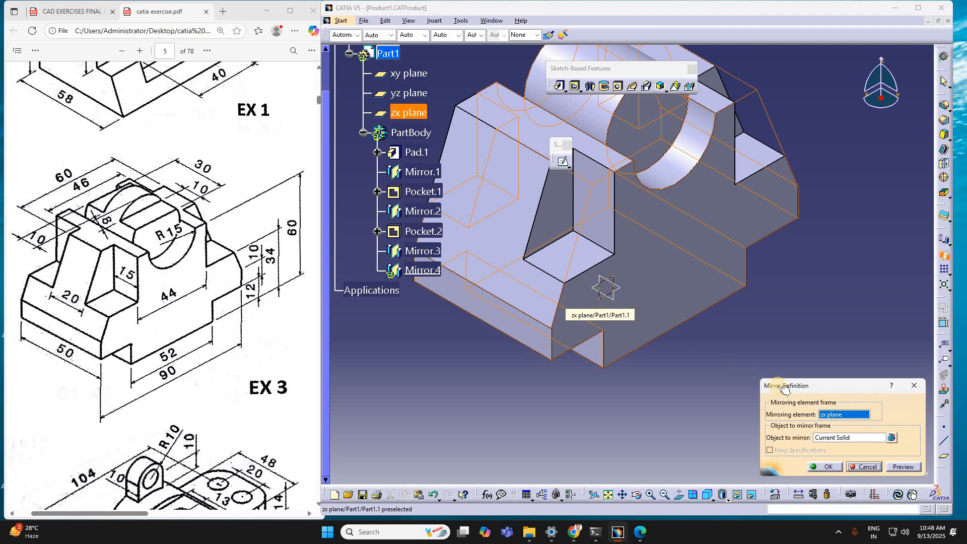
pyautogui.click(828, 466)
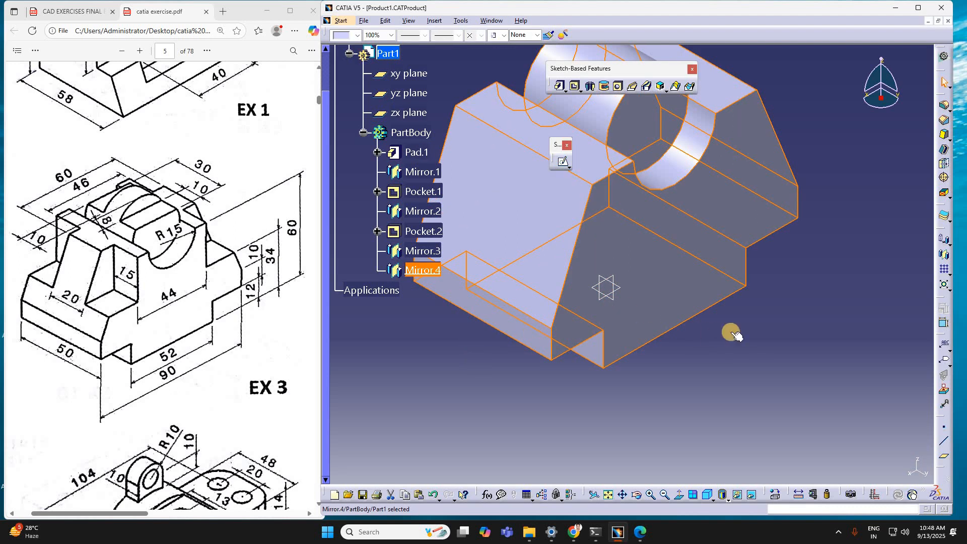
pyautogui.click(769, 328)
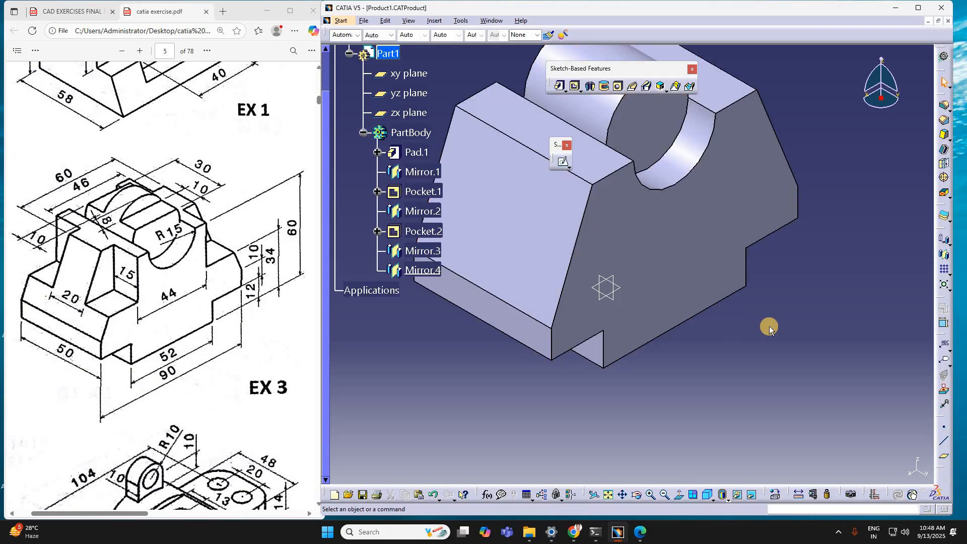
pyautogui.hotkey('ctrl', 'z')
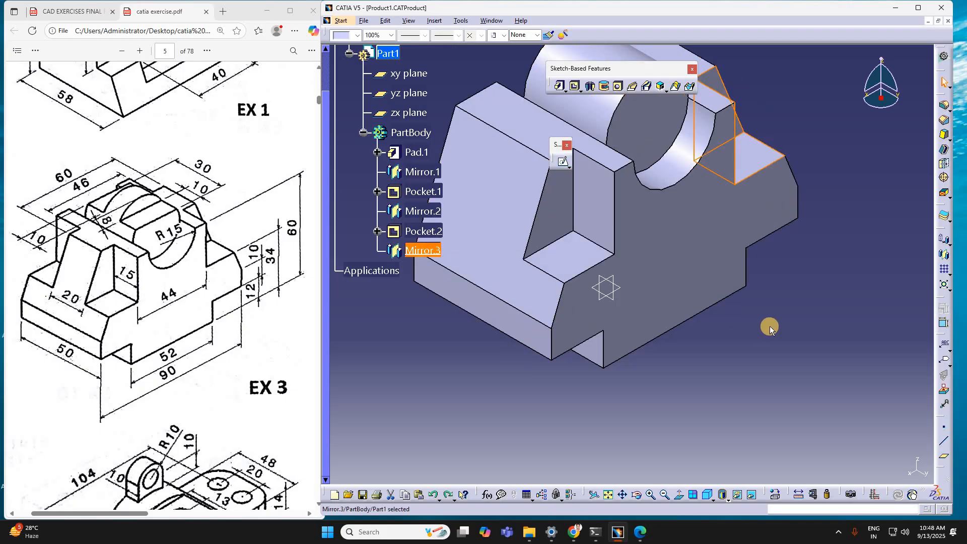
# Step: Open a sketch on the body's rear face, opposite the face with the two corner pockets
pyautogui.click(808, 384)
pyautogui.moveTo(802, 347); pyautogui.dragTo(873, 409, button='middle')
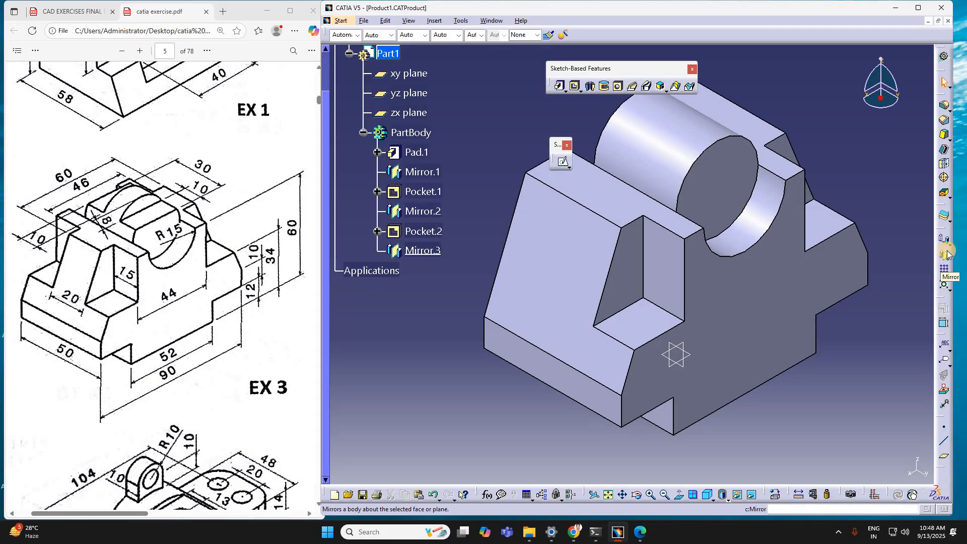
pyautogui.click(565, 166)
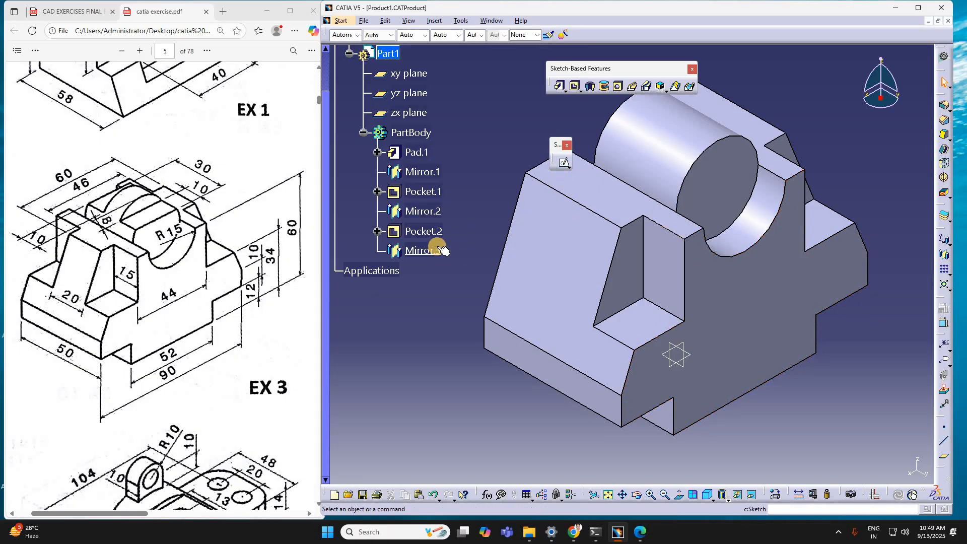
pyautogui.moveTo(561, 283); pyautogui.dragTo(511, 286, button='middle')
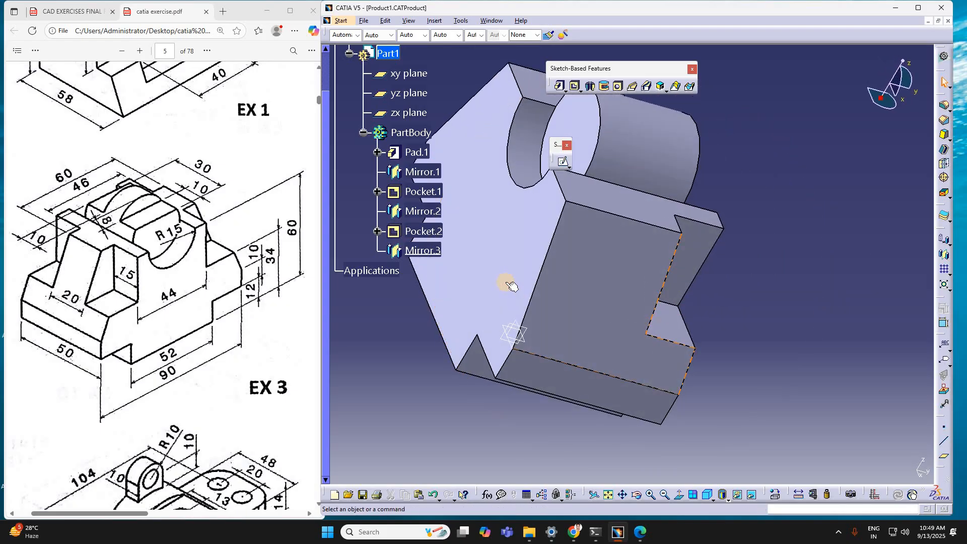
pyautogui.click(511, 286)
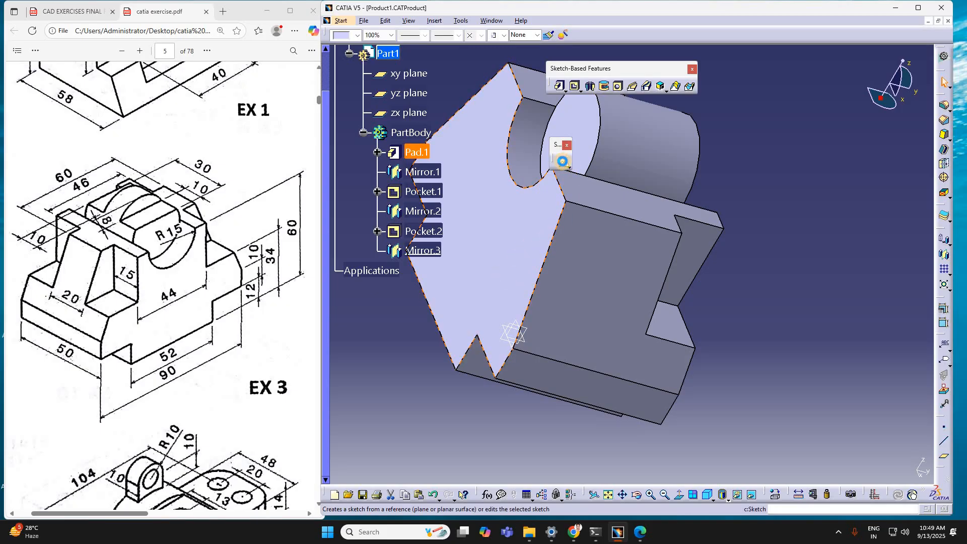
pyautogui.click(563, 161)
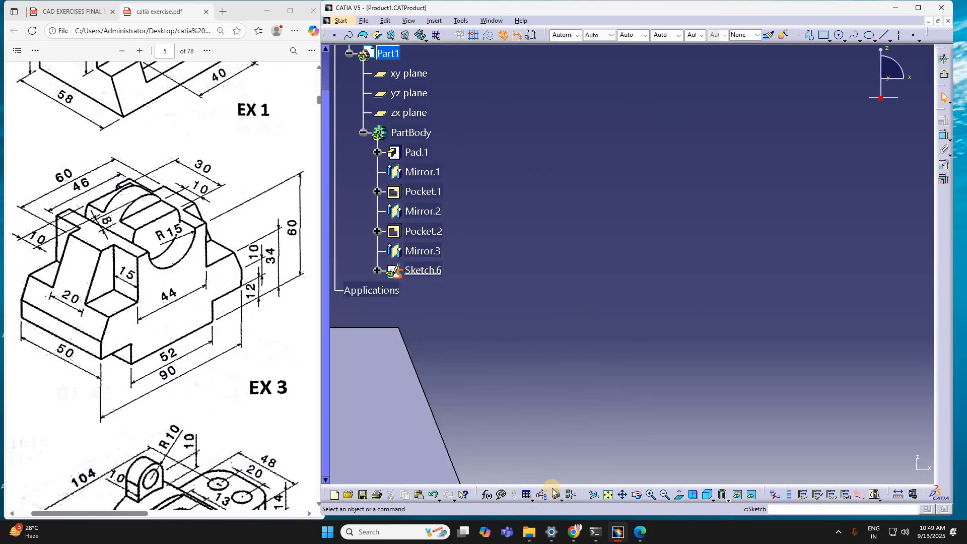
pyautogui.click(609, 497)
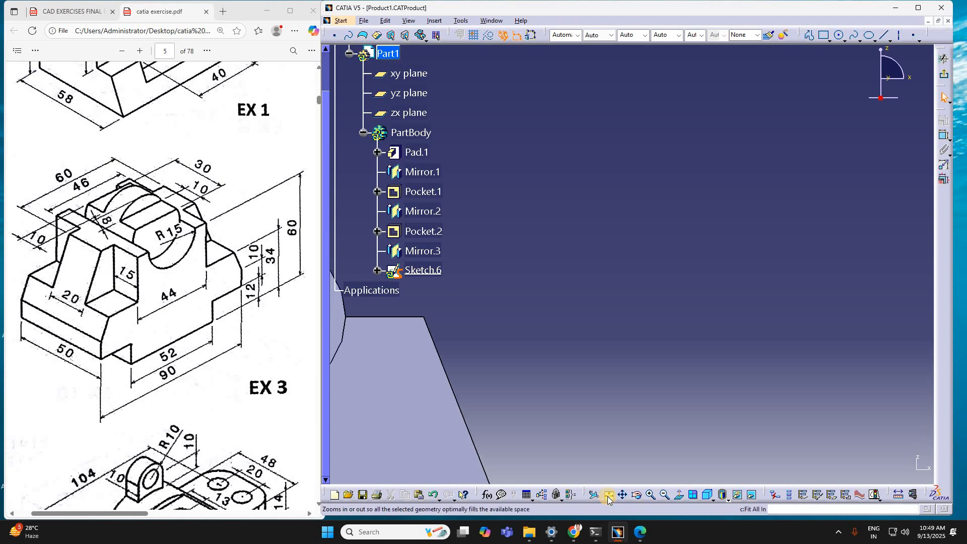
# Step: Draw a rectangle over the rear face's upper-left corner and shift it slightly outward from the round cutout
pyautogui.click(943, 135)
pyautogui.click(820, 39)
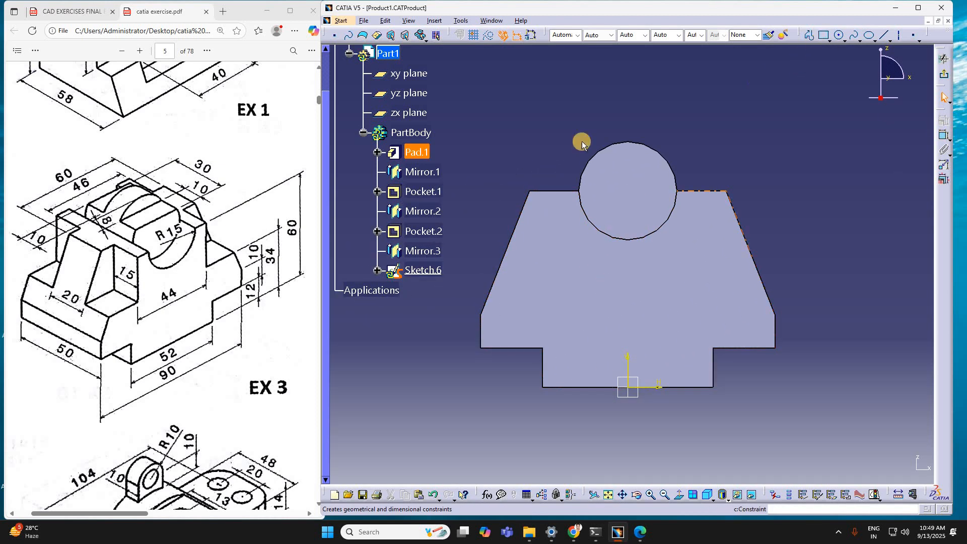
pyautogui.click(504, 150)
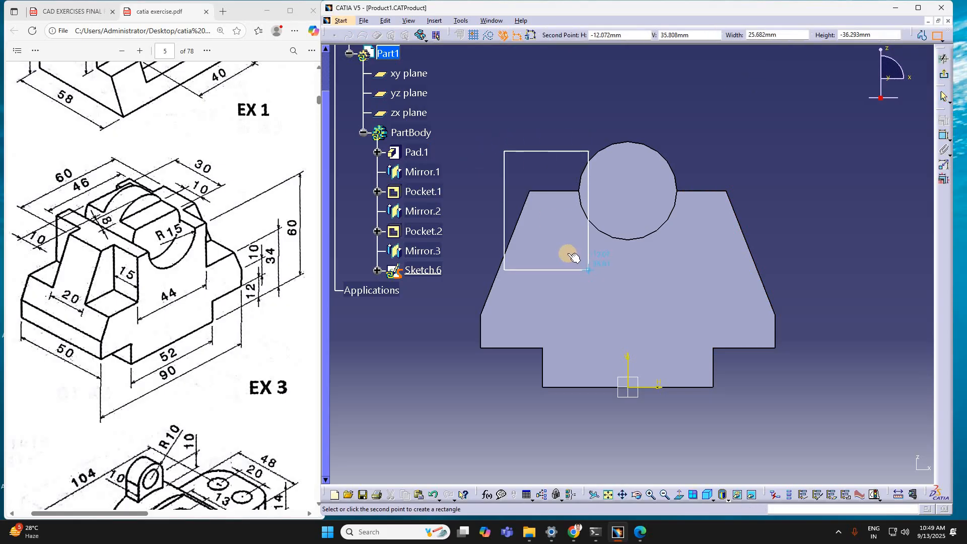
pyautogui.click(568, 253)
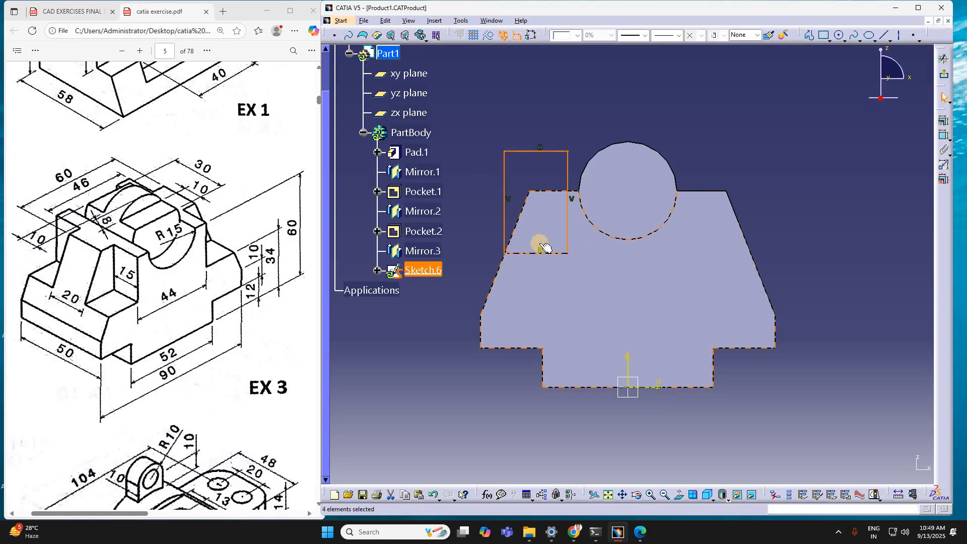
pyautogui.moveTo(505, 224); pyautogui.dragTo(496, 224)
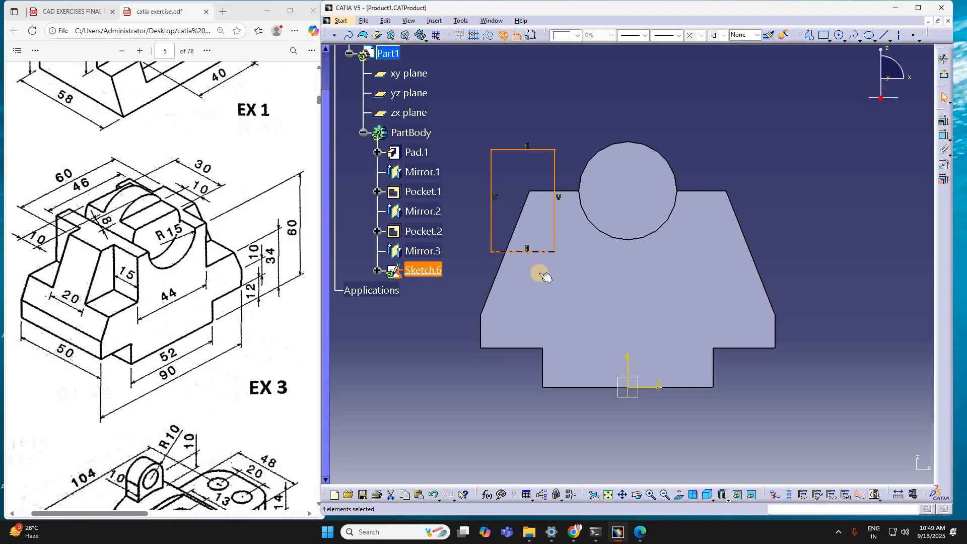
pyautogui.click(556, 234)
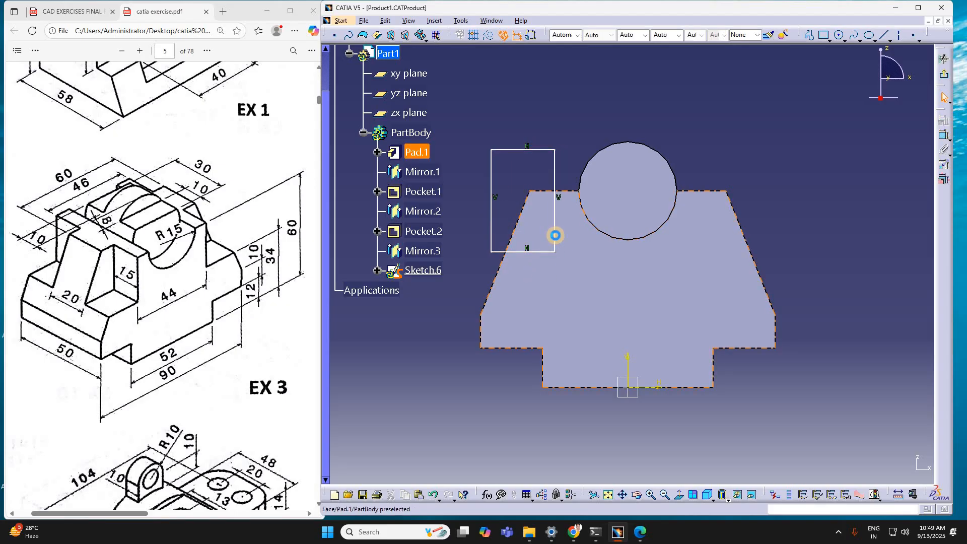
# Step: Draw a second rectangle over the rear face's upper-right corner and enlarge the first one outward and downward
pyautogui.click(832, 35)
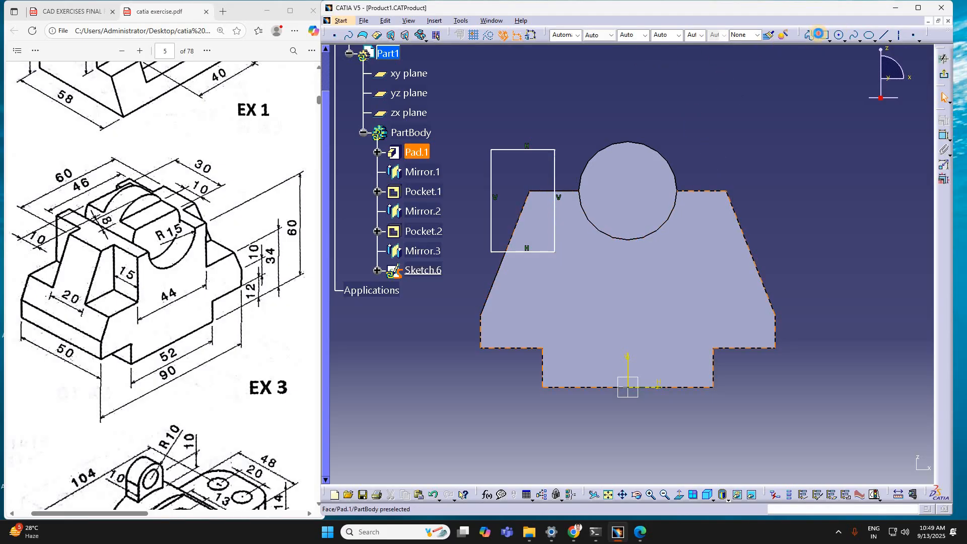
pyautogui.click(794, 273)
pyautogui.click(529, 241)
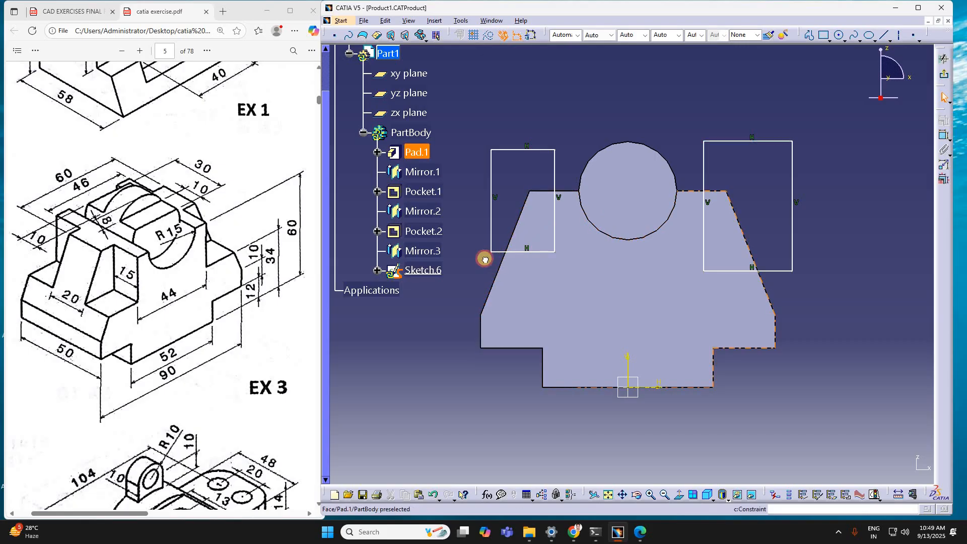
pyautogui.moveTo(483, 257); pyautogui.dragTo(471, 274)
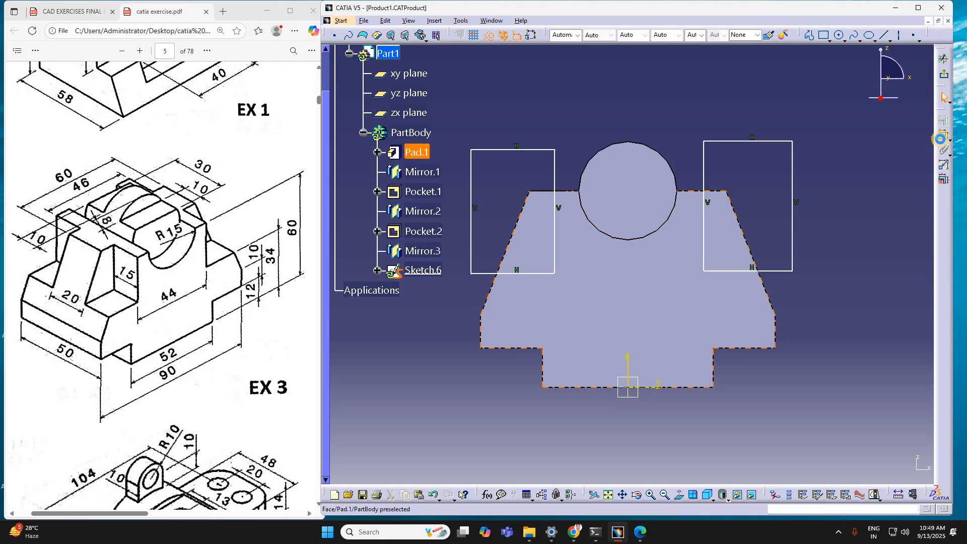
# Step: Dimension the left rectangle's lower edge from the horizontal axis and set the offset to 34 mm
pyautogui.click(943, 138)
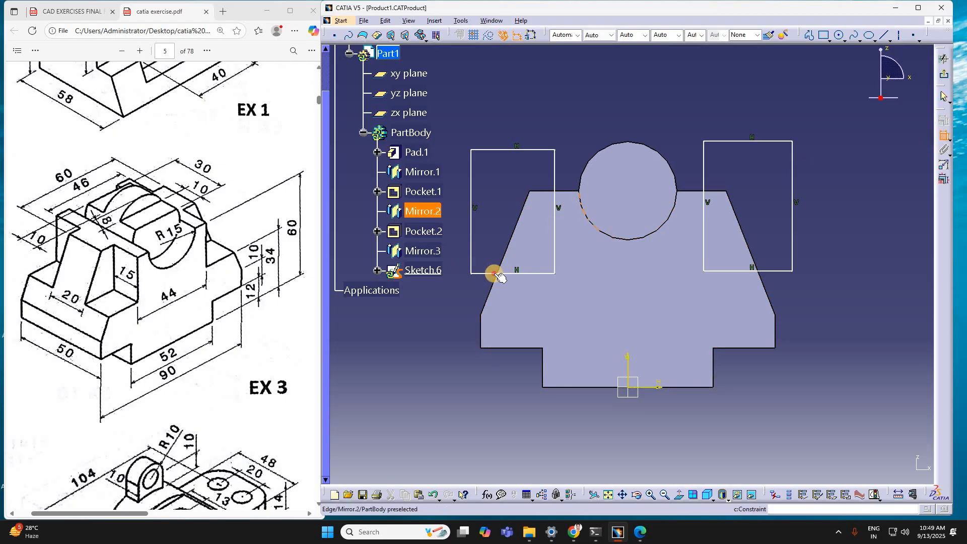
pyautogui.click(647, 392)
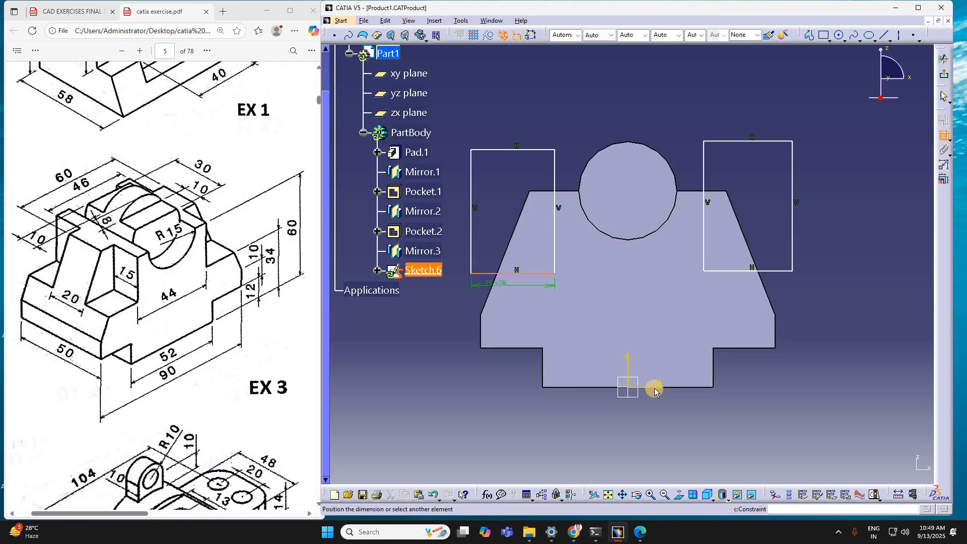
pyautogui.click(738, 414)
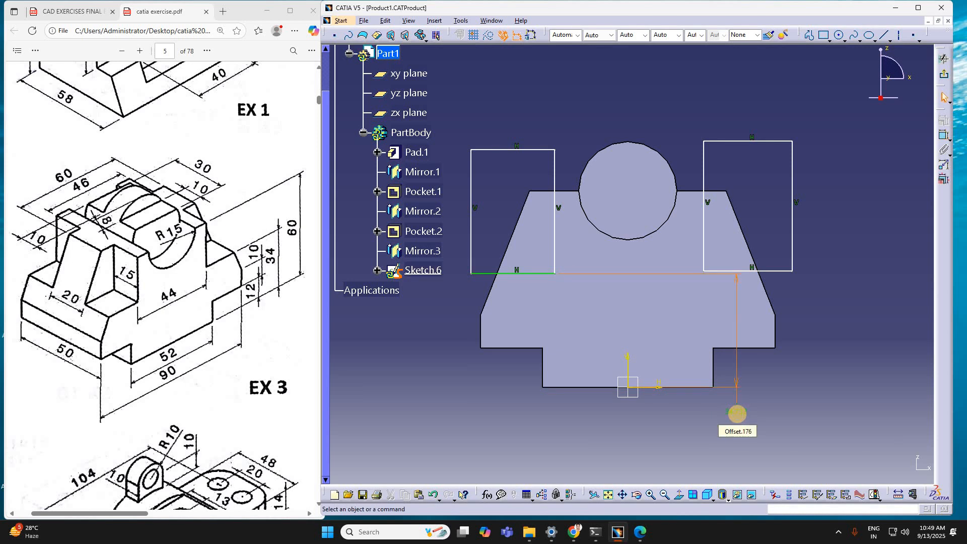
pyautogui.doubleClick(737, 414)
pyautogui.write('34')
pyautogui.press('Return')
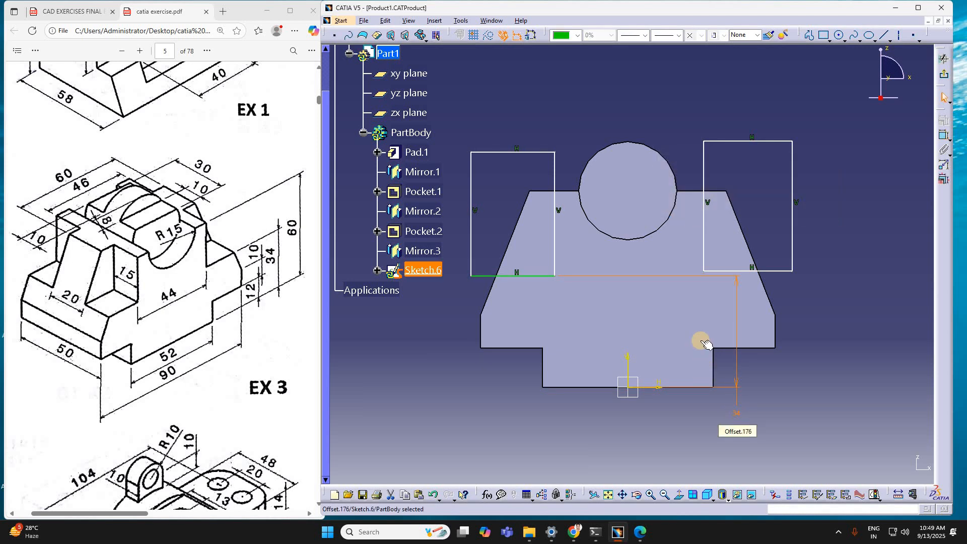
# Step: Dimension the right rectangle's lower edge from the horizontal axis and set the offset to 34 mm
pyautogui.click(722, 295)
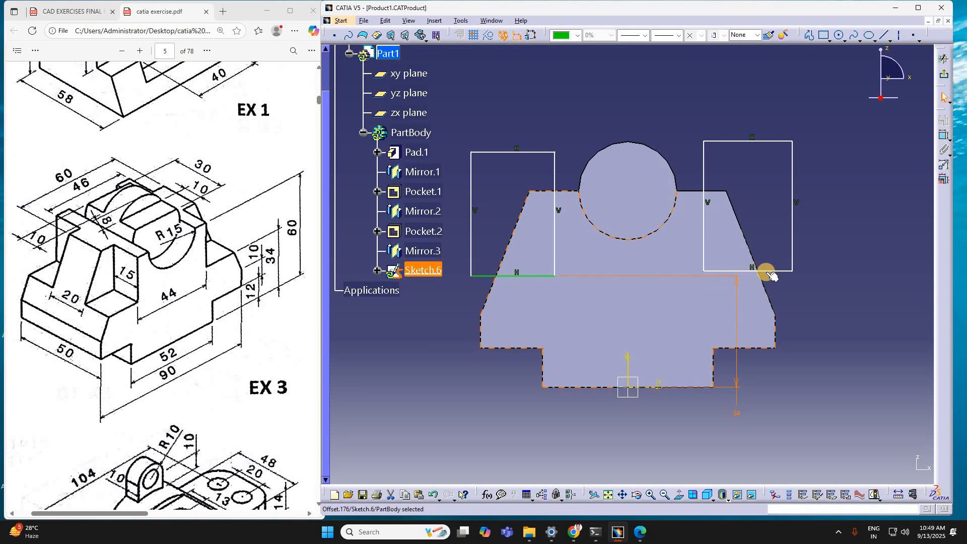
pyautogui.click(766, 272)
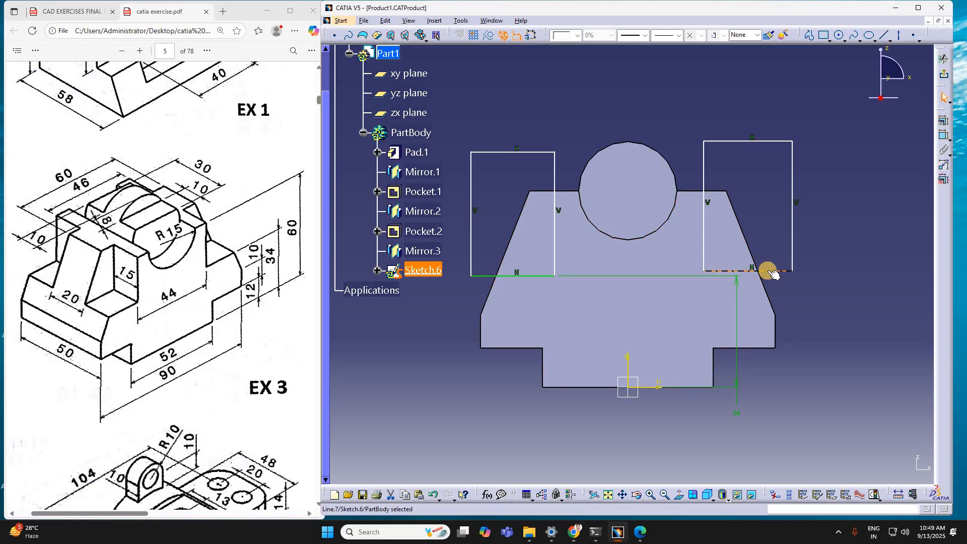
pyautogui.click(944, 137)
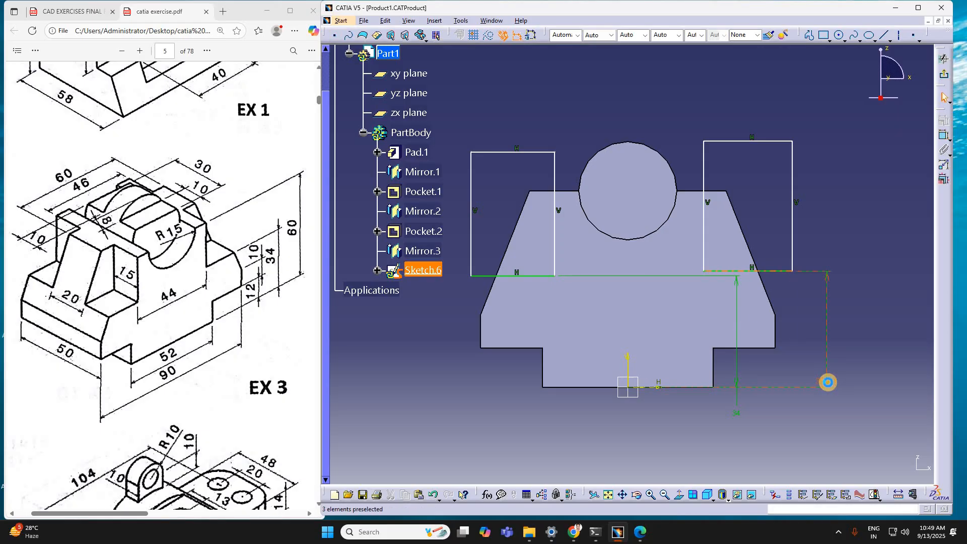
pyautogui.doubleClick(828, 386)
pyautogui.write('3')
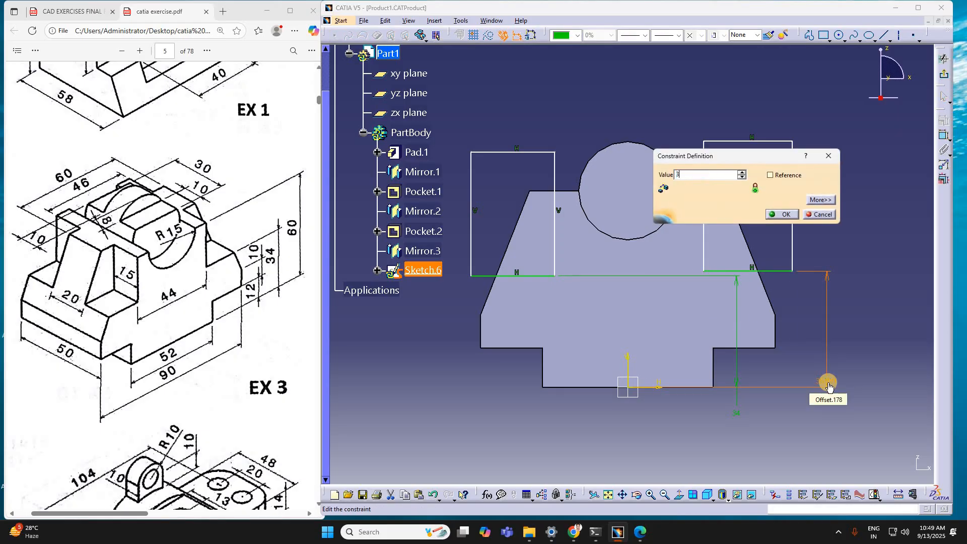
pyautogui.write('4mm')
pyautogui.press('Return')
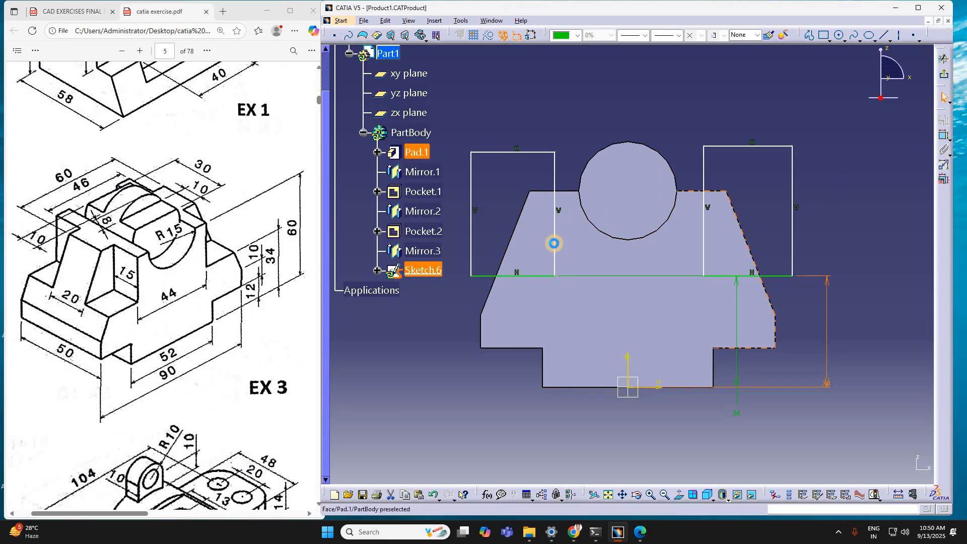
# Step: Dimension the left rectangle's inner vertical edge from the vertical axis and set the offset to 22 mm
pyautogui.click(554, 243)
pyautogui.click(943, 137)
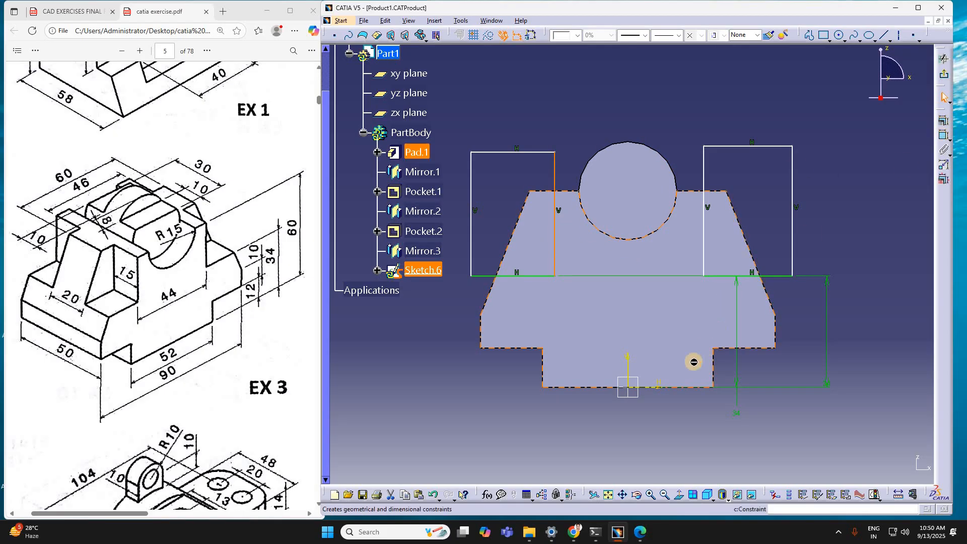
pyautogui.click(623, 439)
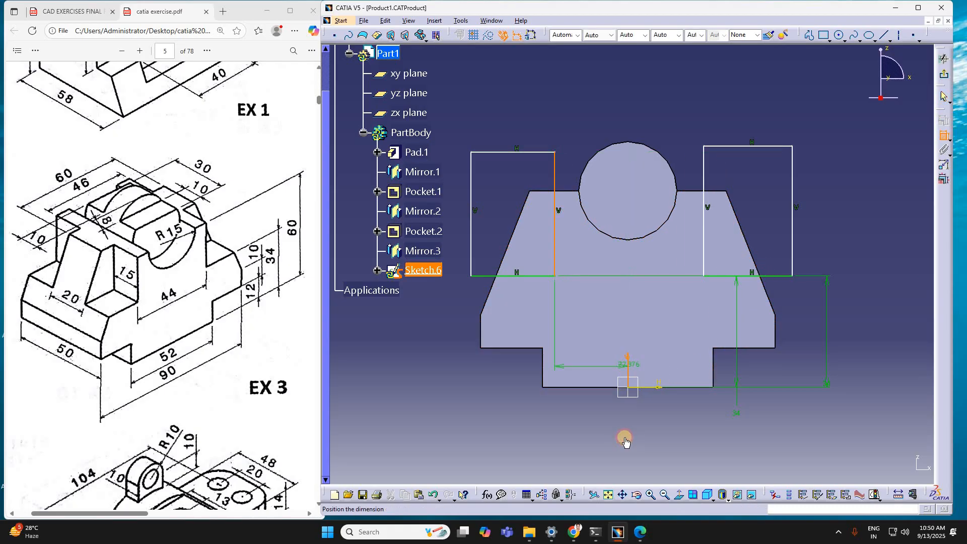
pyautogui.doubleClick(625, 437)
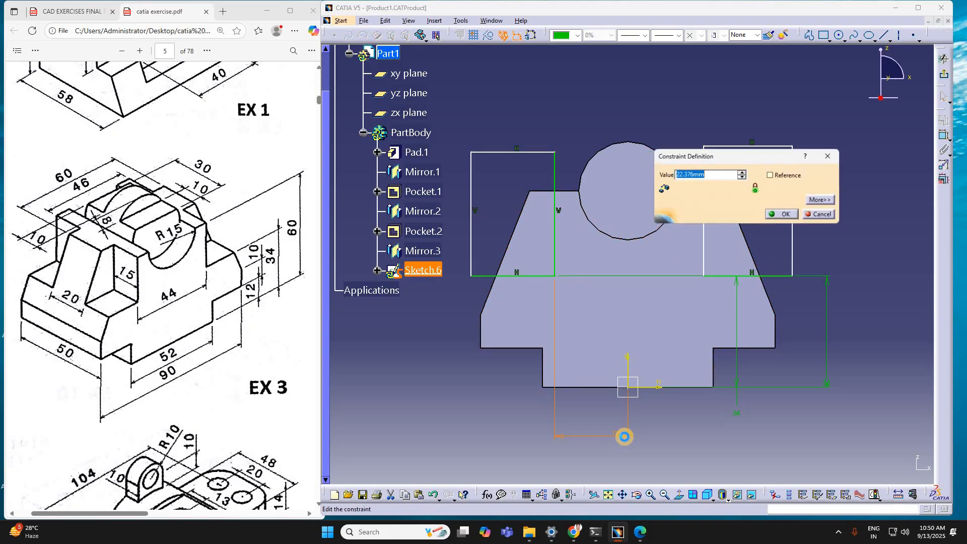
pyautogui.write('22')
pyautogui.press('Return')
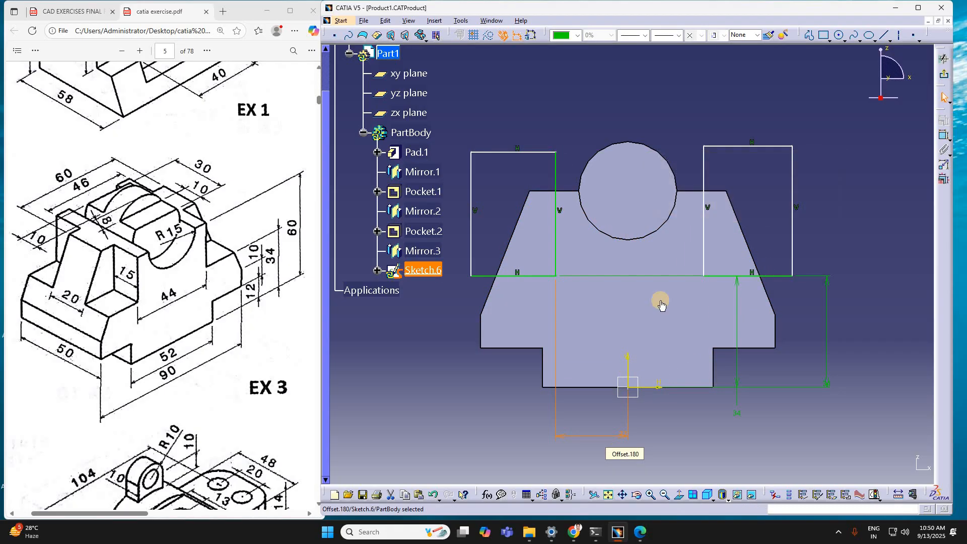
pyautogui.click(704, 174)
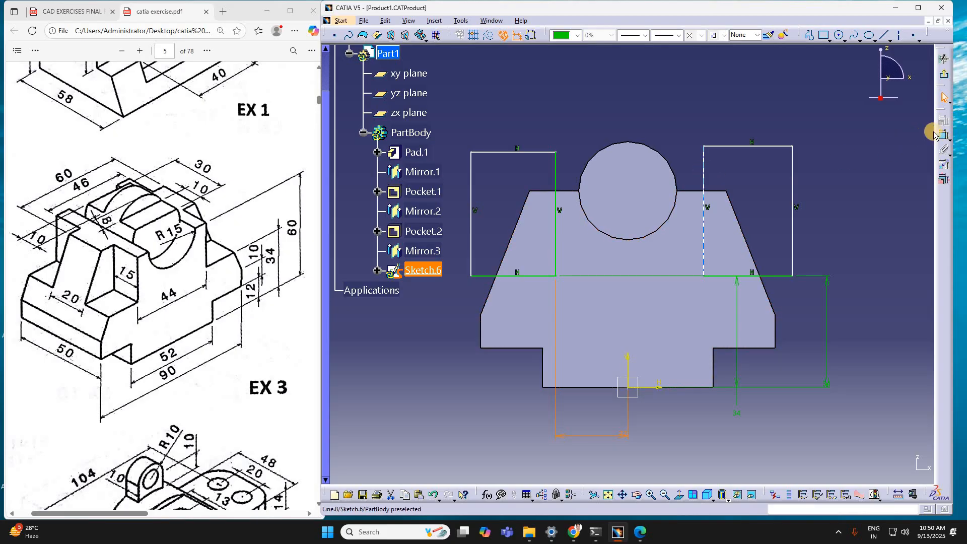
pyautogui.click(556, 179)
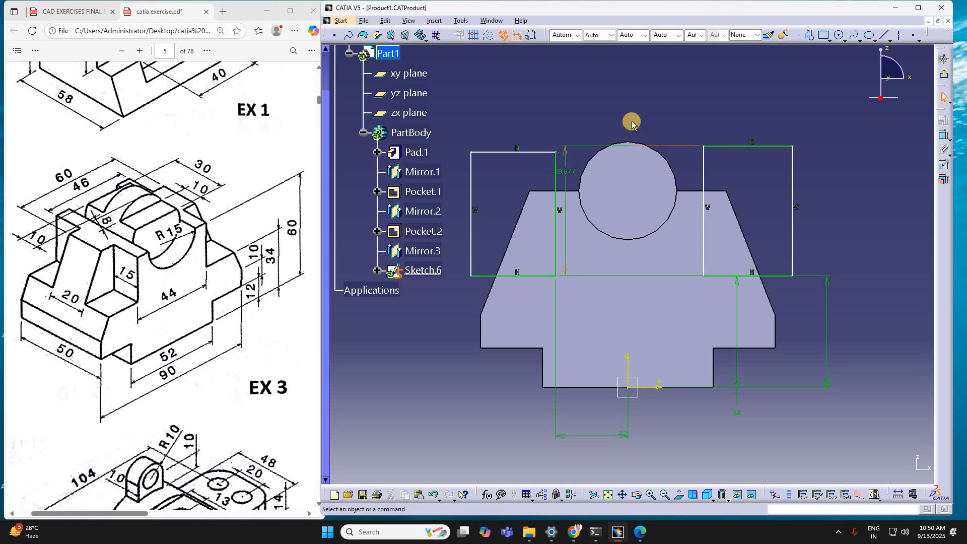
pyautogui.hotkey('ctrl', 'z')
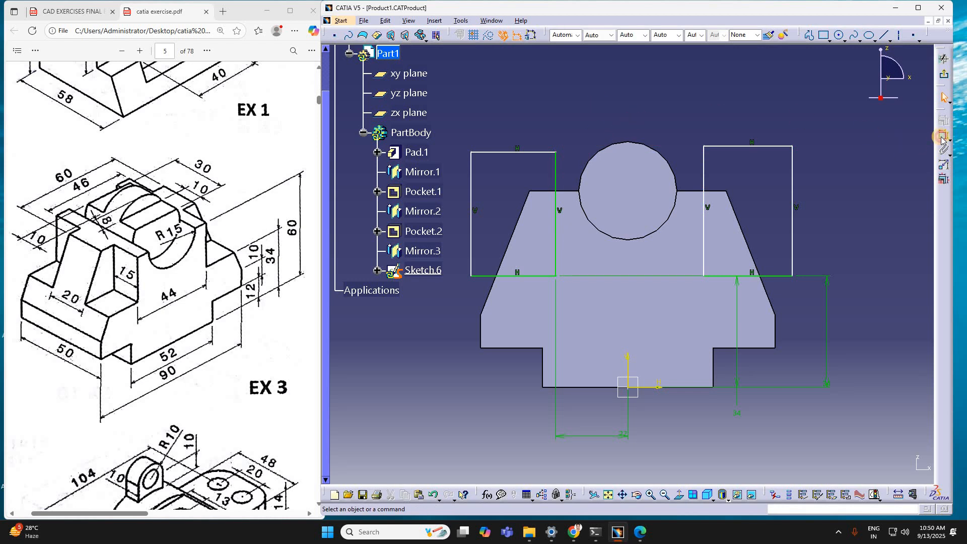
# Step: Dimension the distance between the two rectangles' inner vertical edges and set it to 44 mm
pyautogui.click(943, 137)
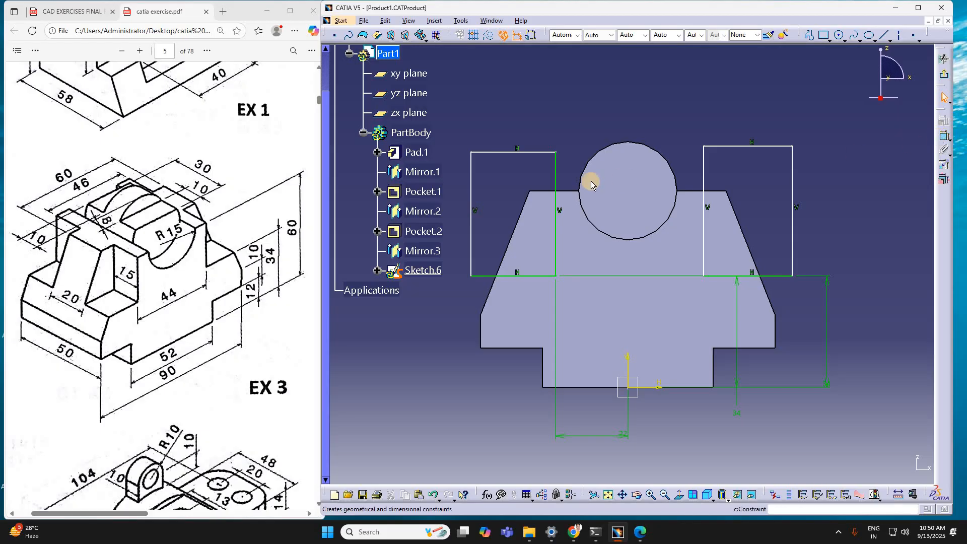
pyautogui.click(703, 178)
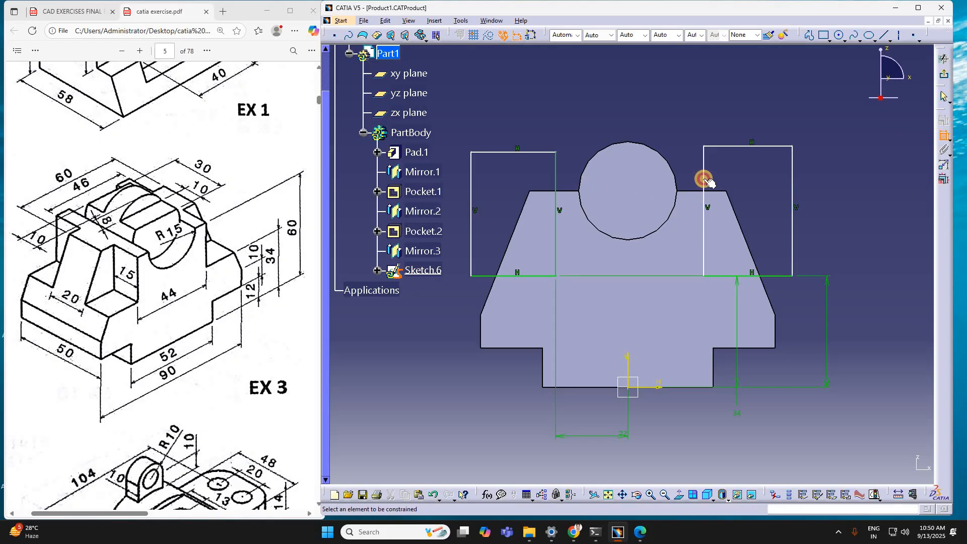
pyautogui.click(557, 187)
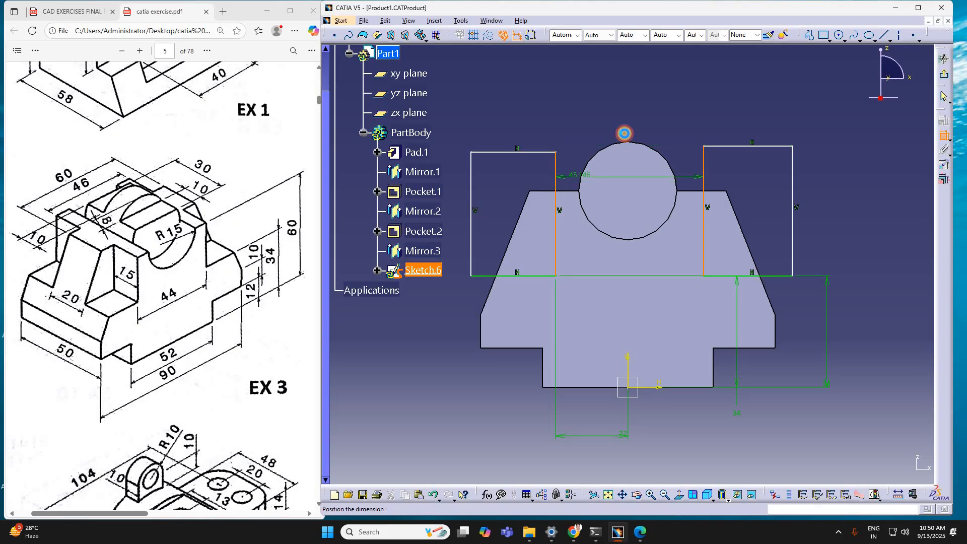
pyautogui.click(624, 134)
pyautogui.doubleClick(625, 133)
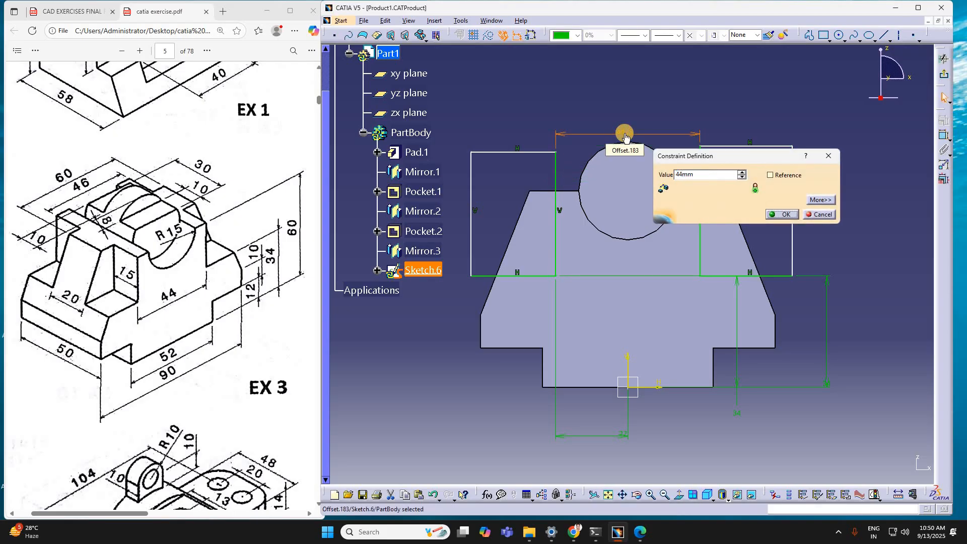
pyautogui.press('Return')
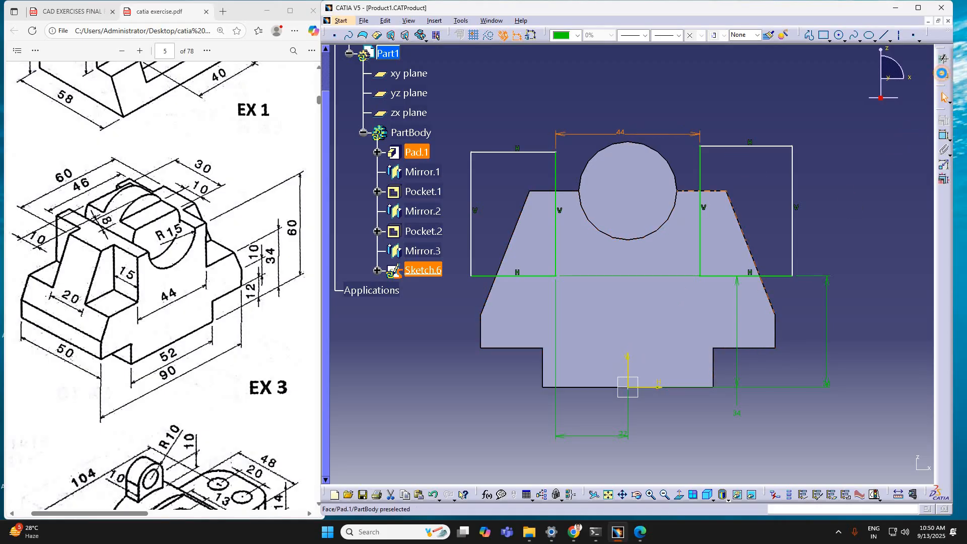
# Step: Finish the rear-face sketch and cut both rectangles as a Pocket 15 mm deep
pyautogui.click(942, 74)
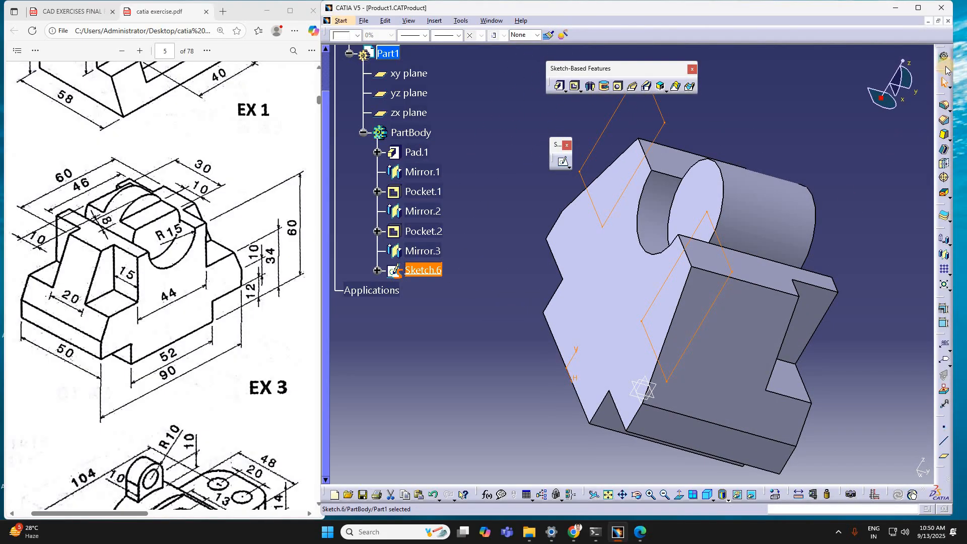
pyautogui.click(576, 85)
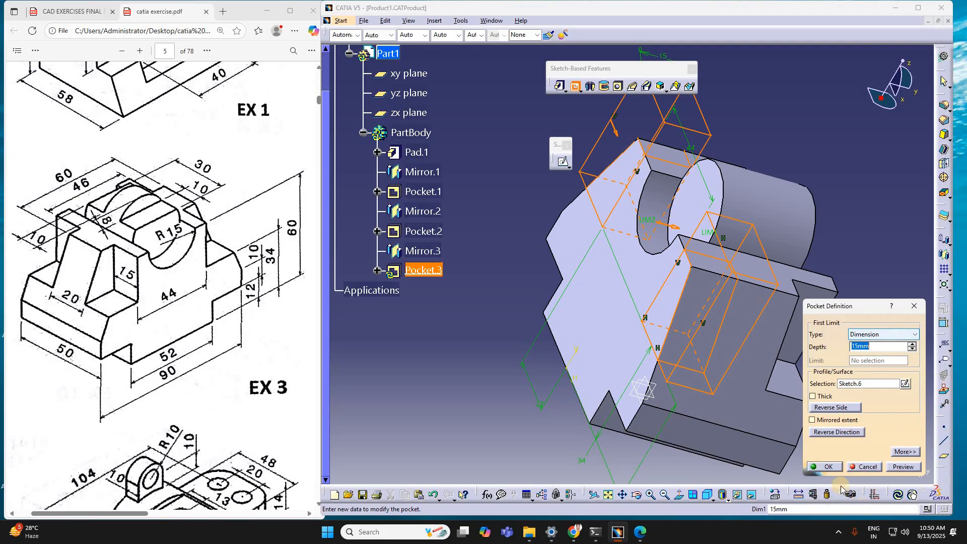
pyautogui.click(824, 466)
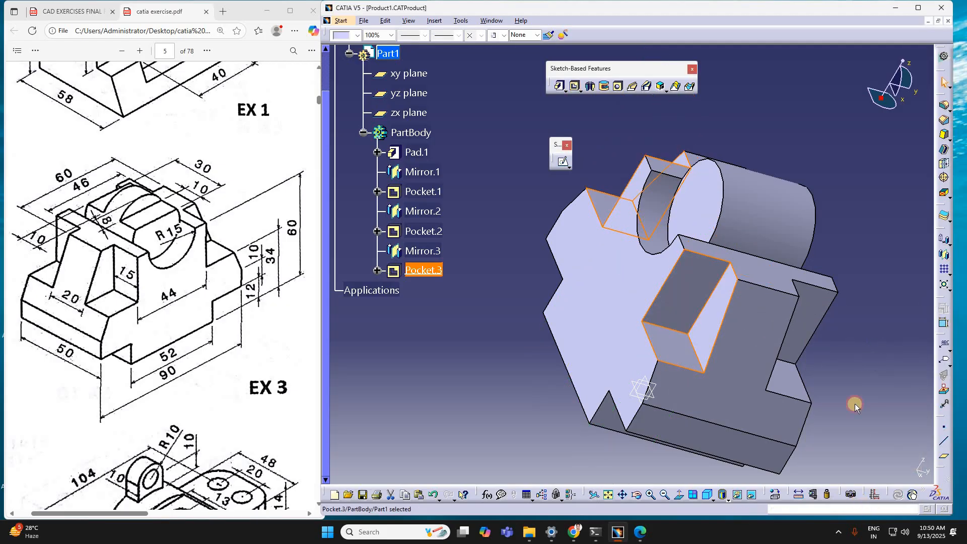
pyautogui.click(874, 351)
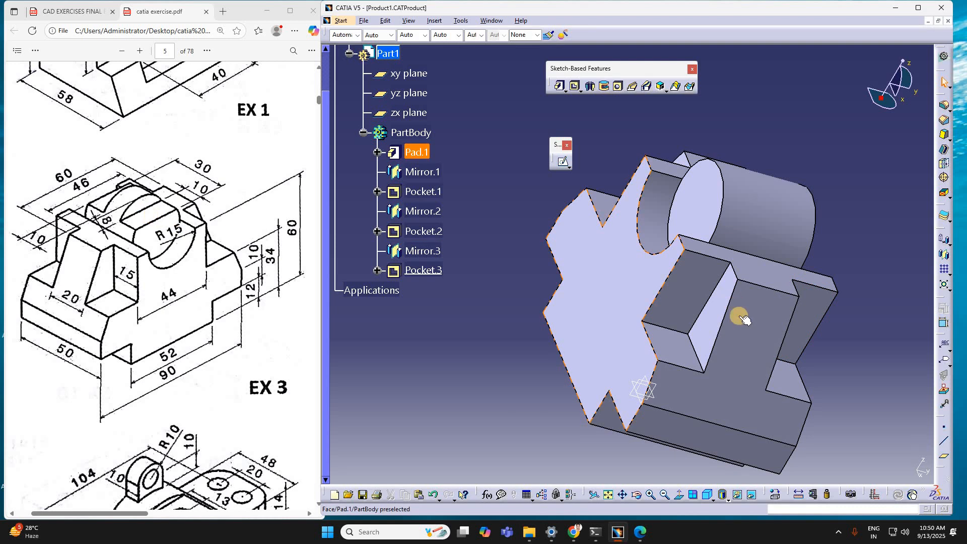
# Step: Show the part in isometric view and open a sketch on the front face below the round cutout
pyautogui.moveTo(875, 382); pyautogui.dragTo(831, 367, button='middle')
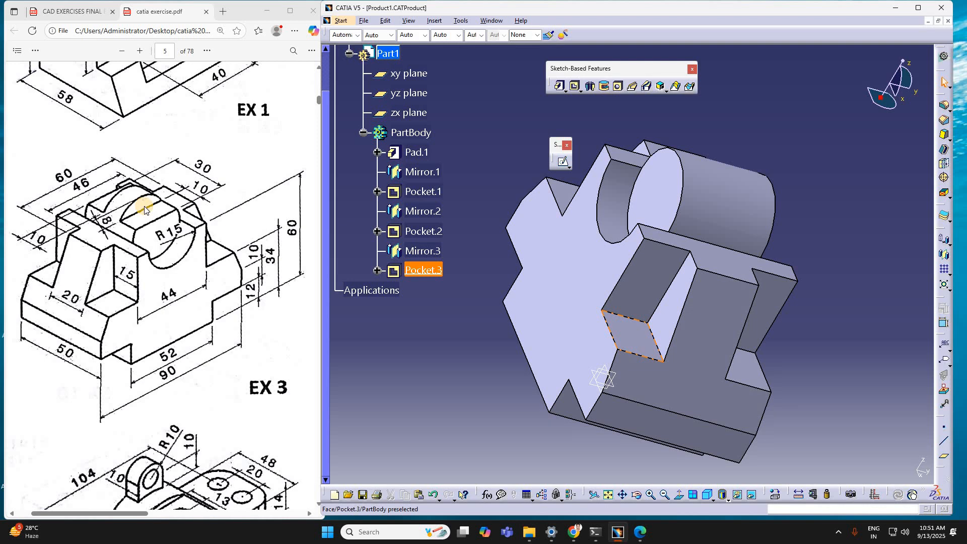
pyautogui.click(839, 311)
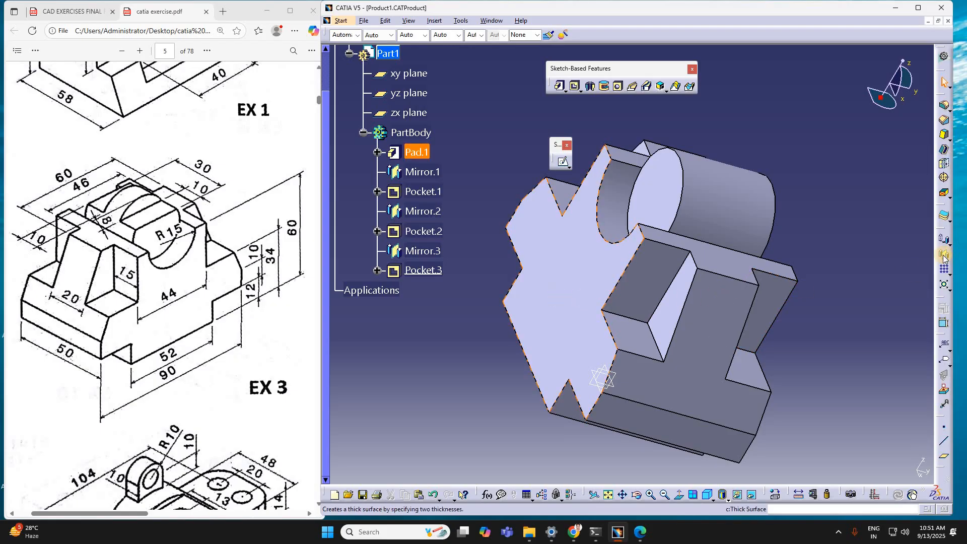
pyautogui.click(839, 321)
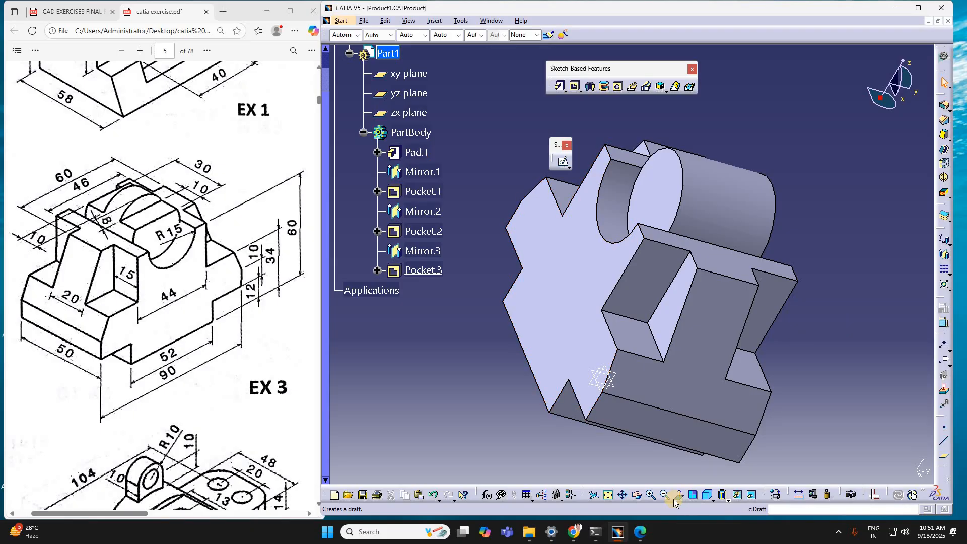
pyautogui.click(707, 496)
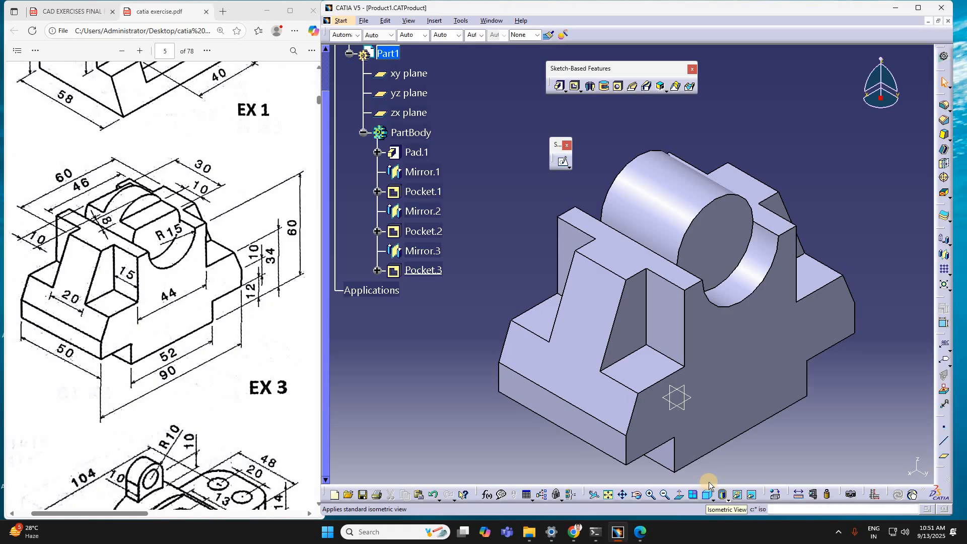
pyautogui.click(593, 301)
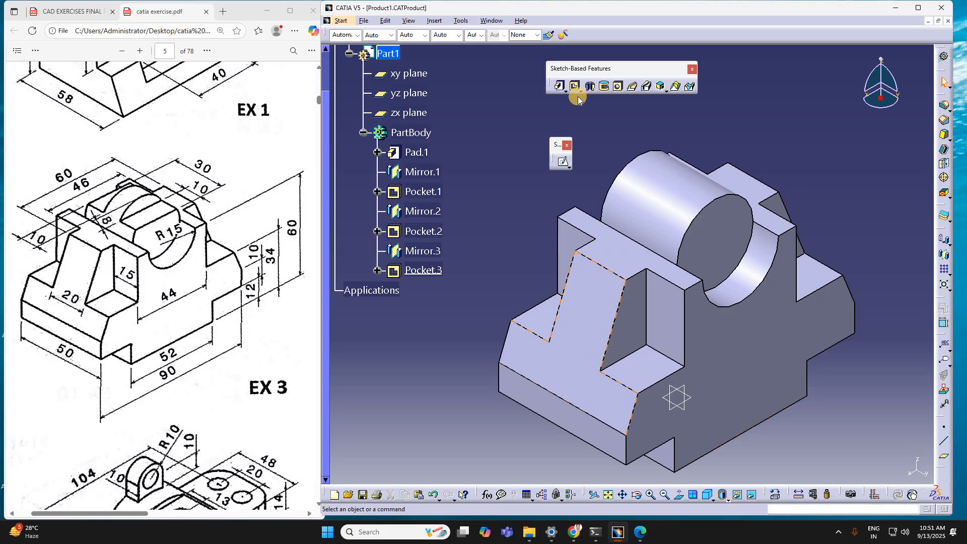
pyautogui.click(564, 164)
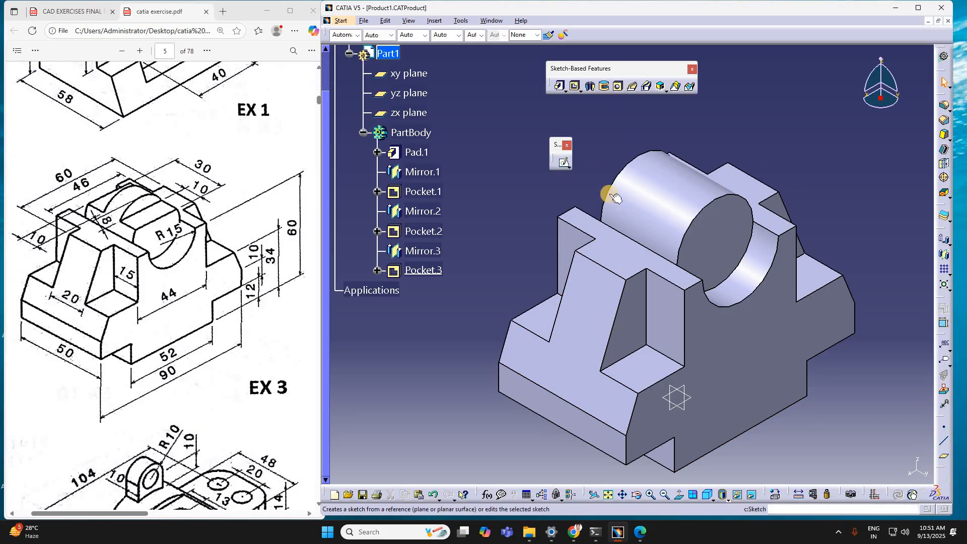
pyautogui.click(563, 164)
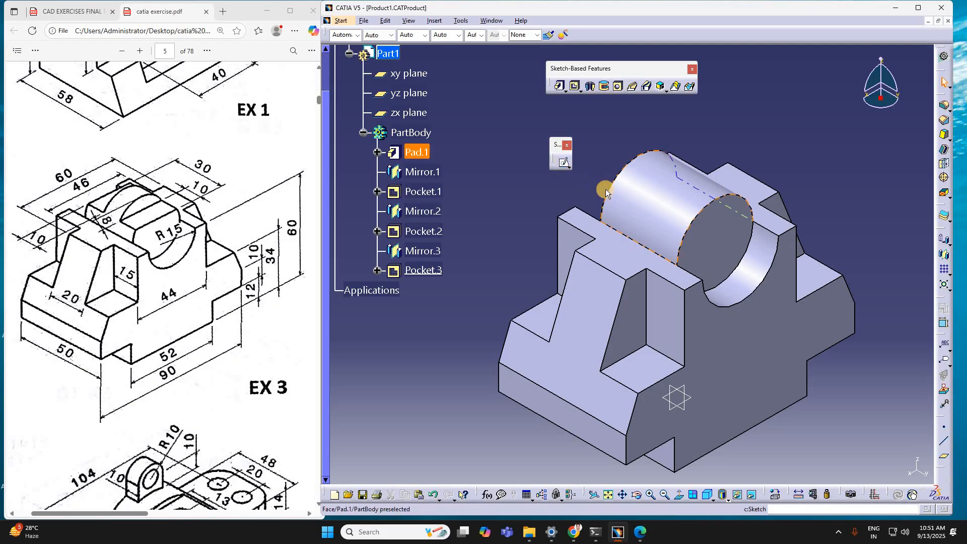
pyautogui.click(756, 326)
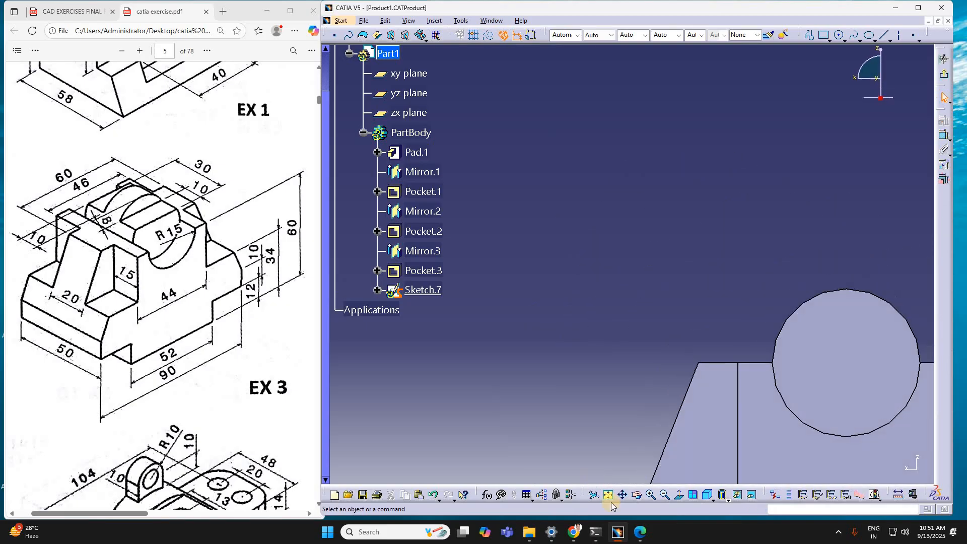
pyautogui.click(608, 497)
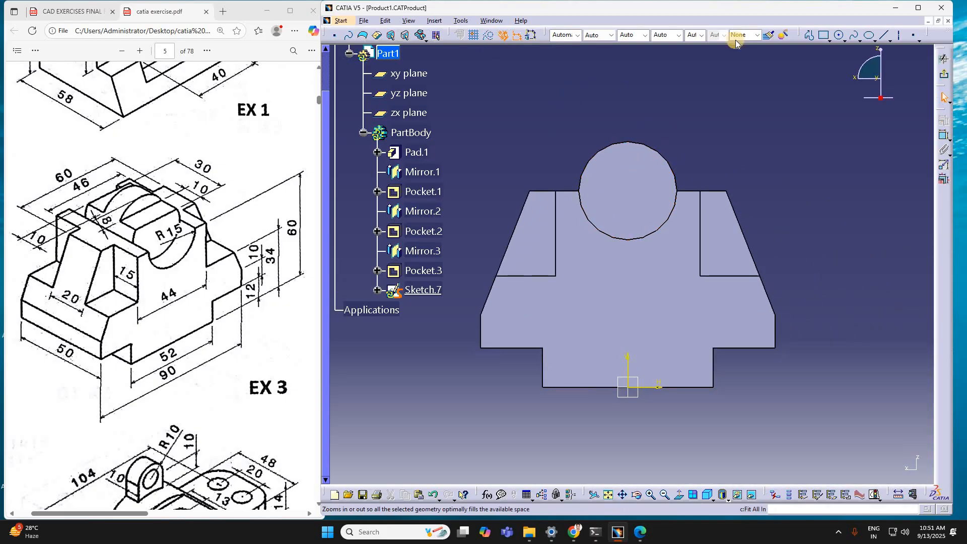
# Step: Draw a rectangle about 47 mm wide and 16 mm high over the top of the cylinder
pyautogui.click(809, 35)
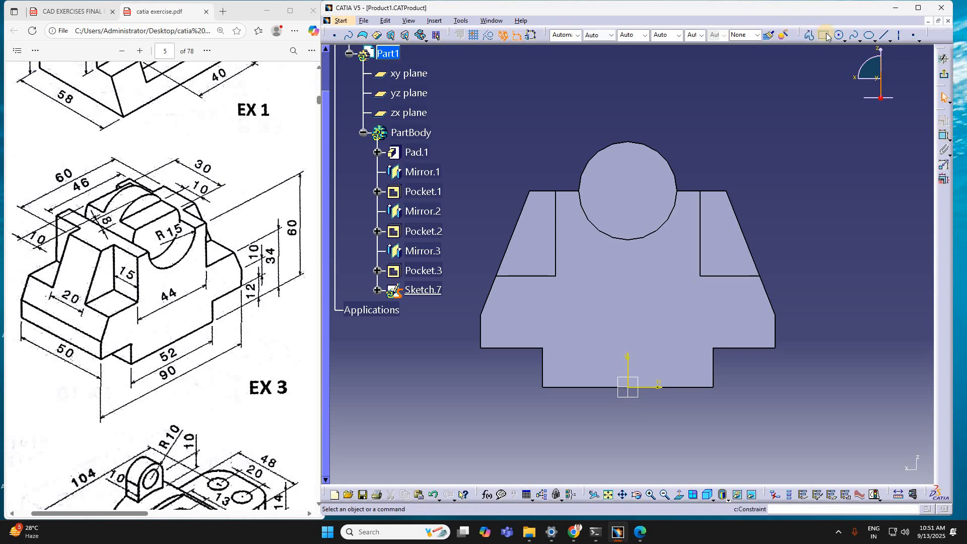
pyautogui.click(557, 119)
pyautogui.click(712, 172)
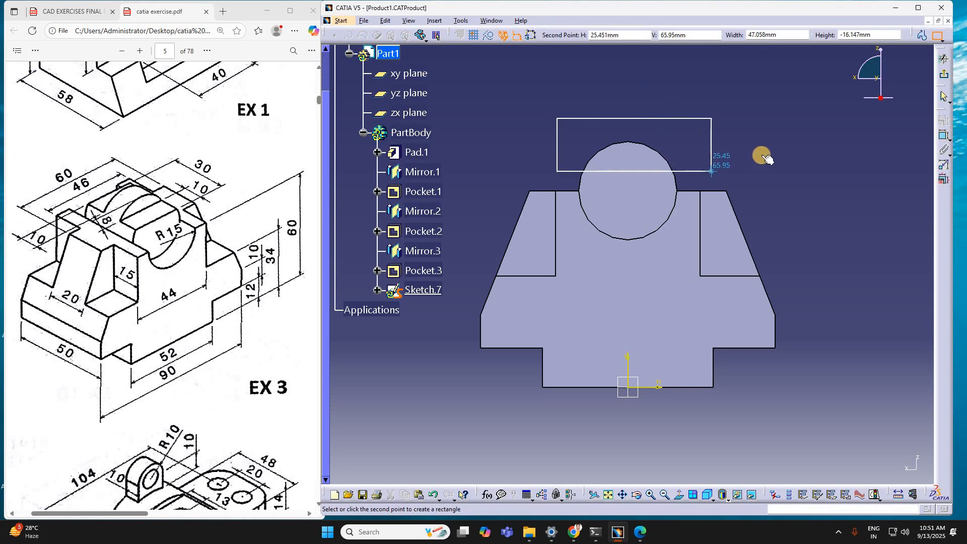
pyautogui.click(763, 156)
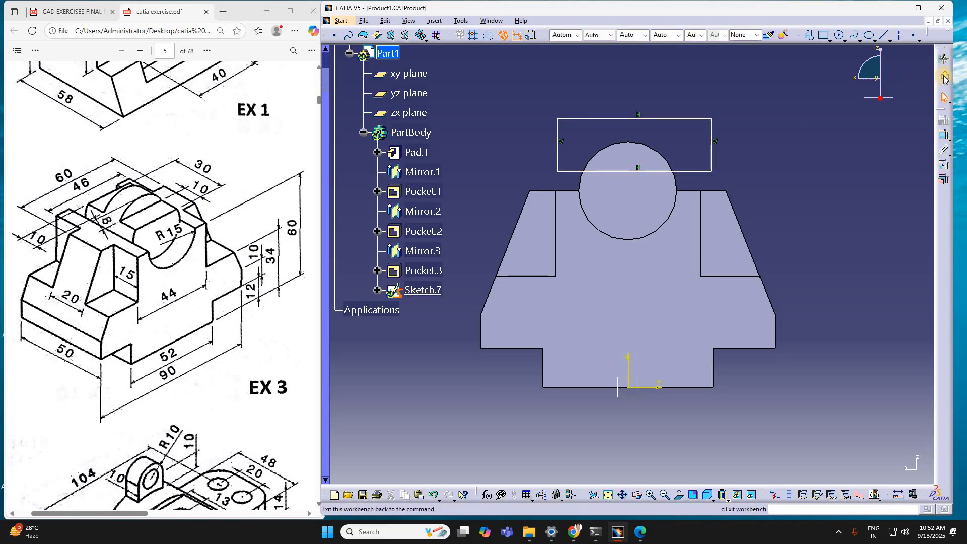
# Step: Dimension the rectangle's lower edge from the horizontal sketch axis and set the distance to 67 mm
pyautogui.click(944, 137)
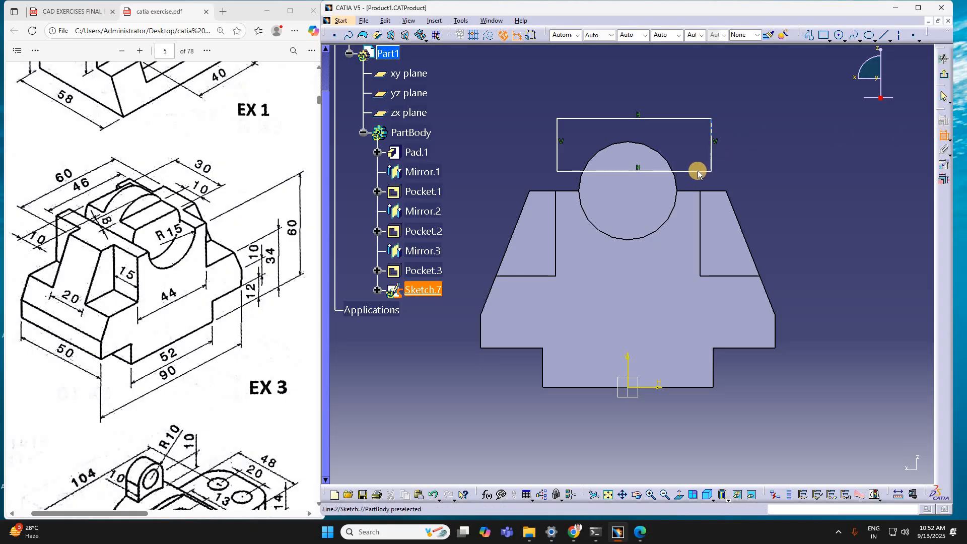
pyautogui.click(701, 173)
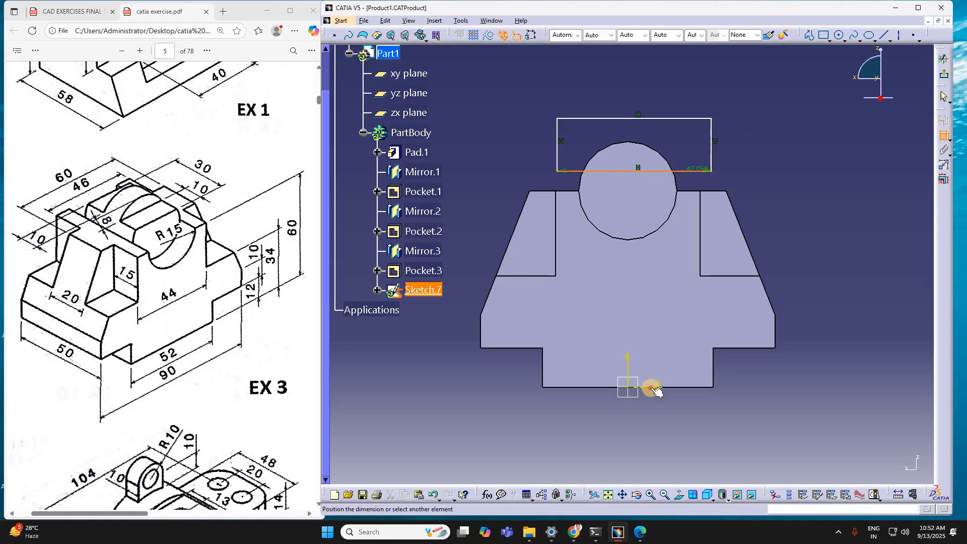
pyautogui.click(865, 388)
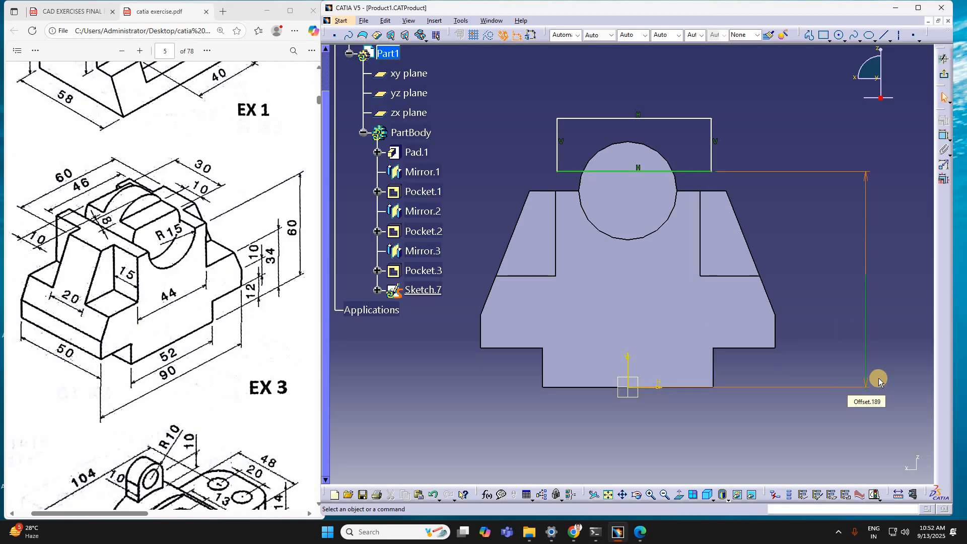
pyautogui.doubleClick(879, 380)
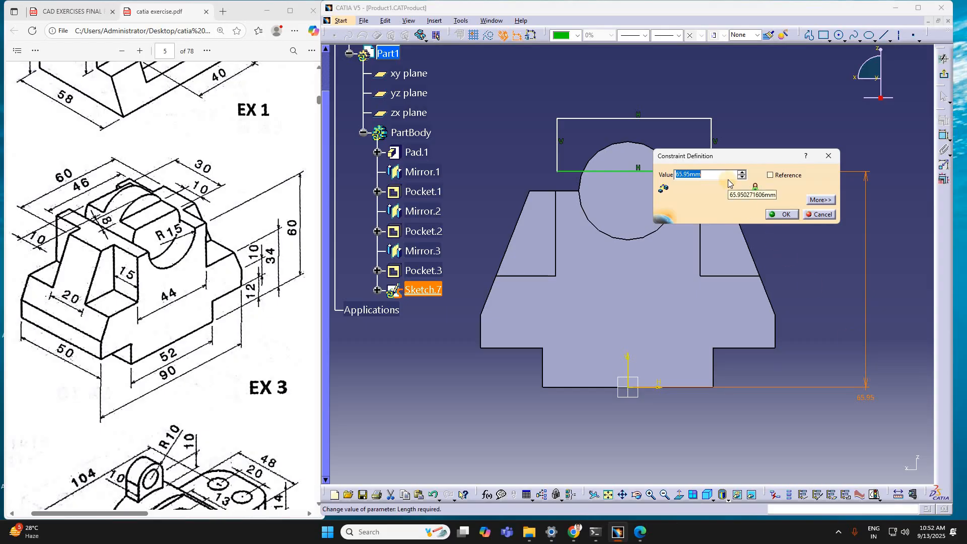
pyautogui.write('67')
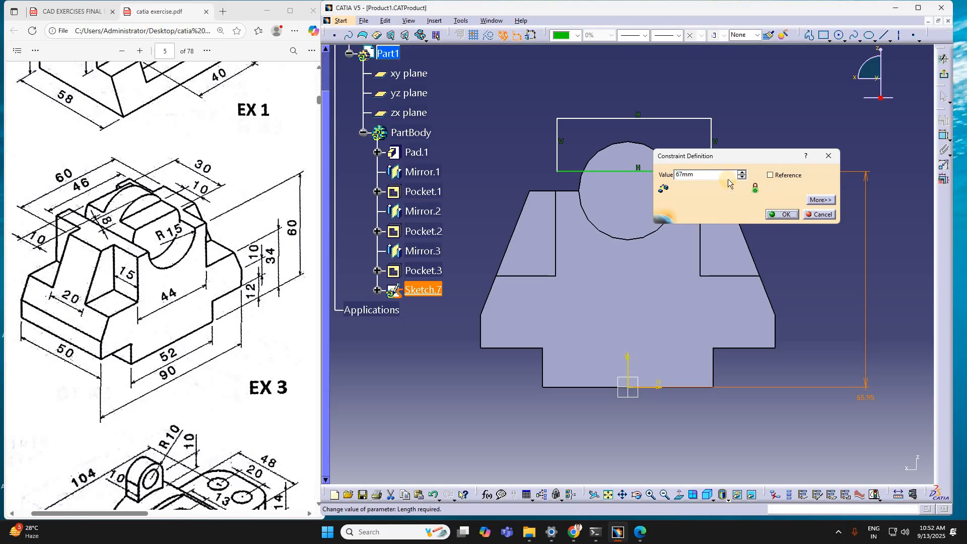
pyautogui.press('Return')
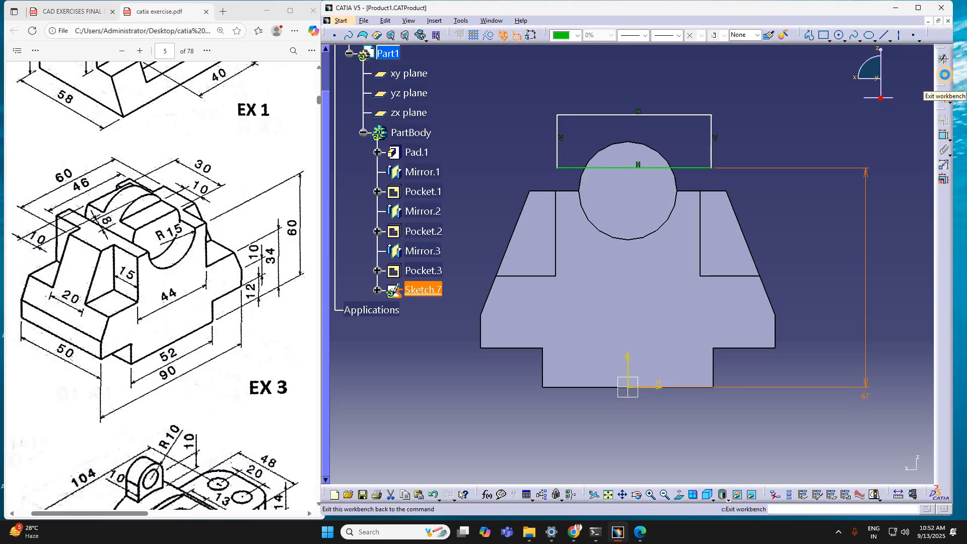
# Step: Finish the sketch and cut the rectangle as a Pocket into the front portion of the cylinder's top
pyautogui.click(944, 74)
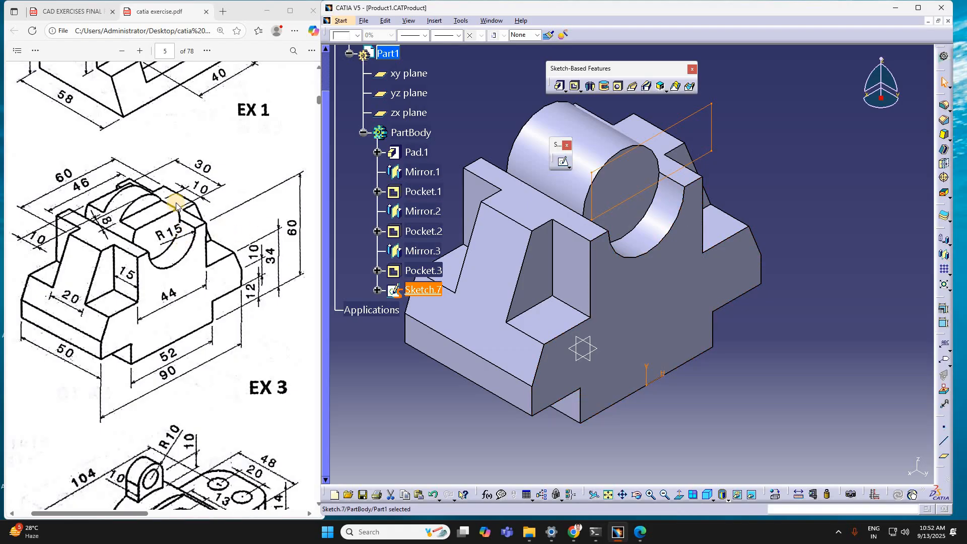
pyautogui.click(575, 85)
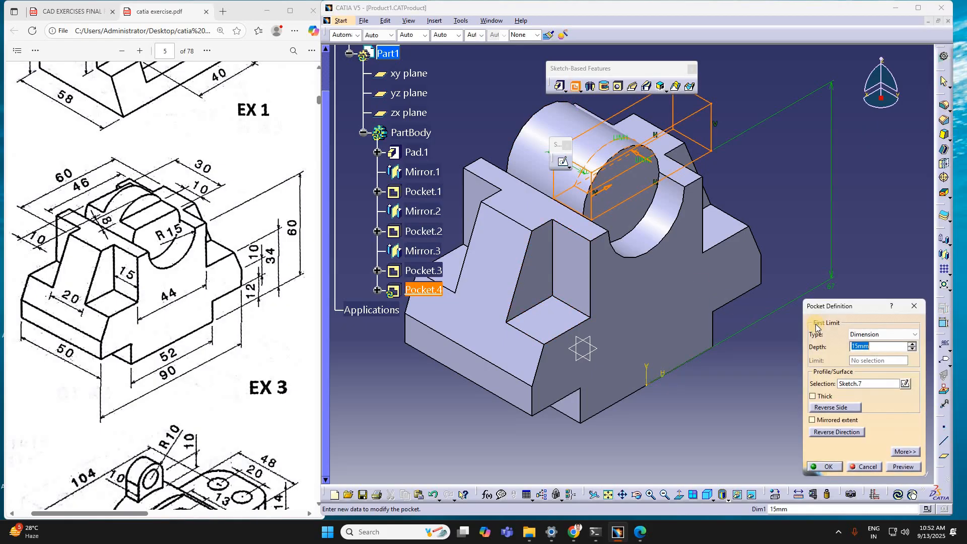
pyautogui.write('20')
pyautogui.press('Return')
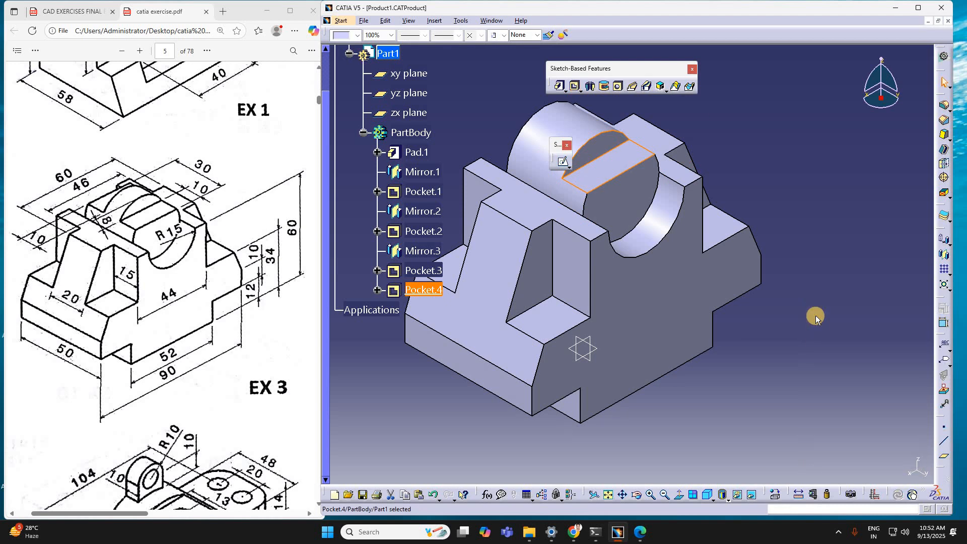
# Step: Mirror the cylinder's top pocket about the part's vertical mid-plane onto the rear end of the cylinder
pyautogui.click(944, 255)
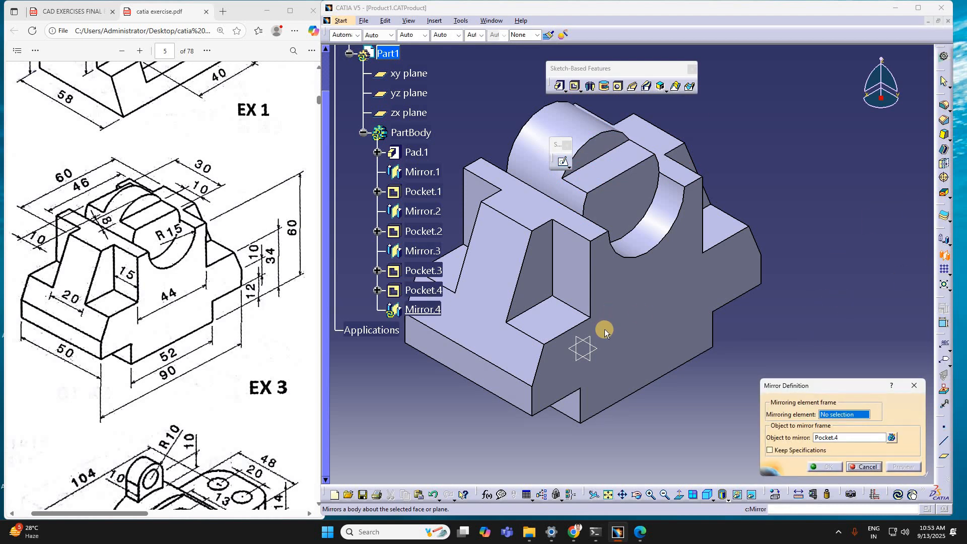
pyautogui.click(586, 337)
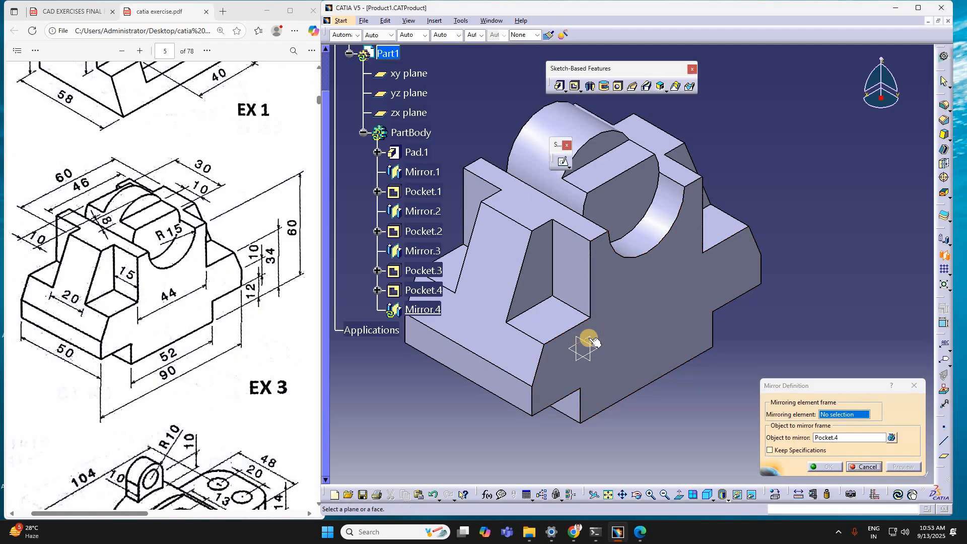
pyautogui.click(829, 467)
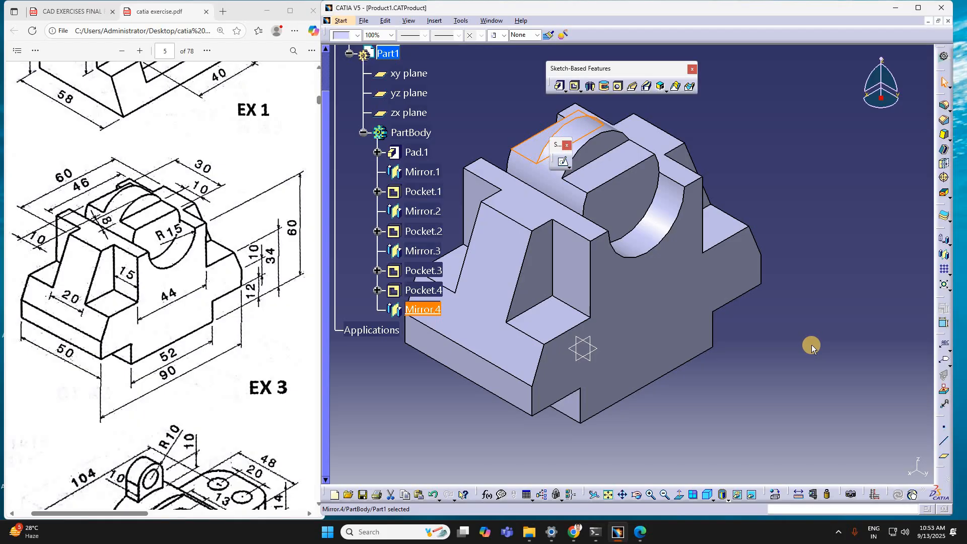
# Step: Deselect the mirror, turn the finished part slightly and capture a screen region showing the drawing beside the model
pyautogui.scroll(-2, 812, 344)
pyautogui.moveTo(836, 363); pyautogui.dragTo(833, 350, button='middle')
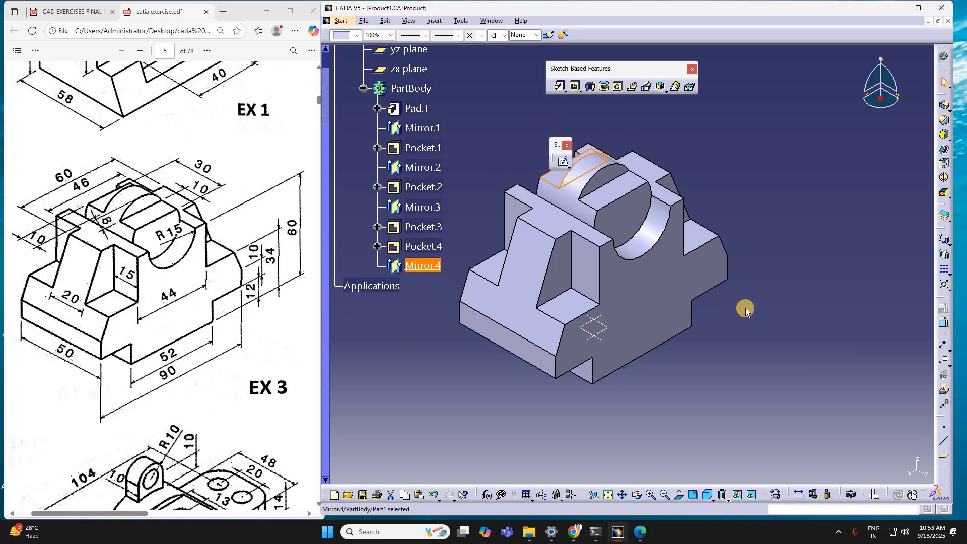
pyautogui.click(768, 363)
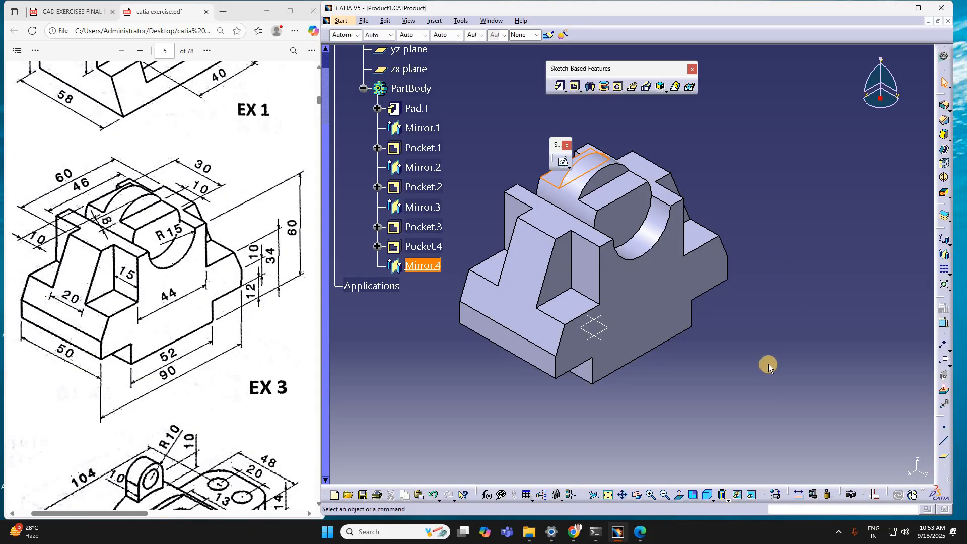
pyautogui.moveTo(836, 343); pyautogui.dragTo(708, 353, button='middle')
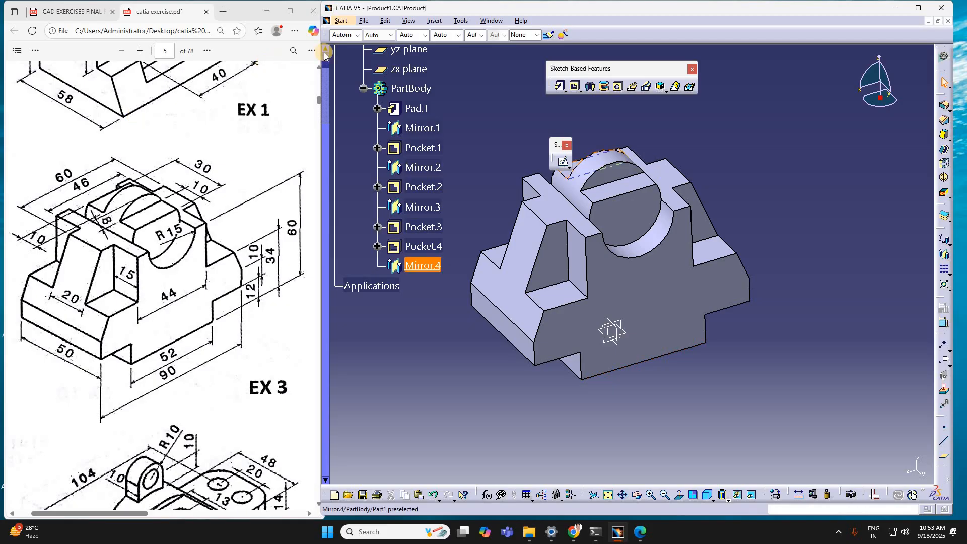
pyautogui.press('super+shift+s')
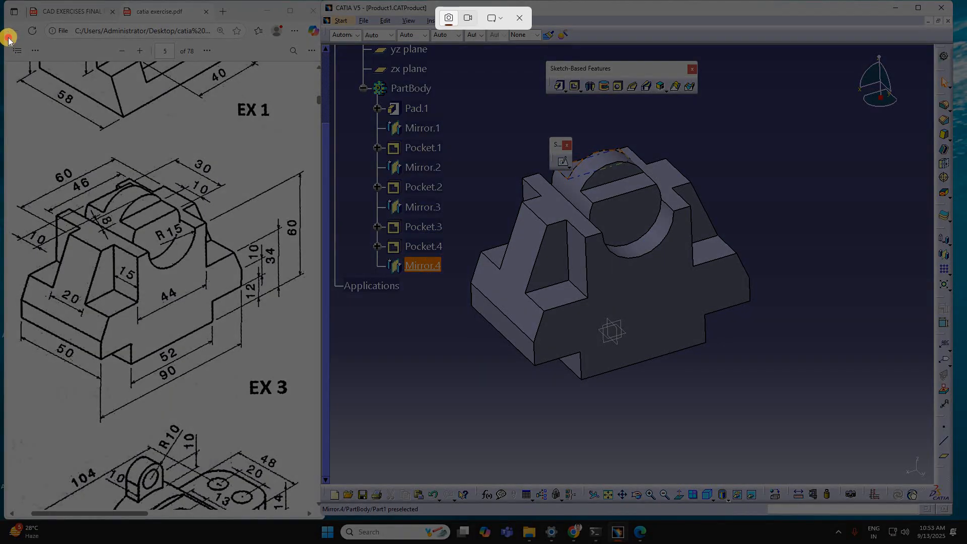
pyautogui.moveTo(8, 38); pyautogui.dragTo(951, 514)
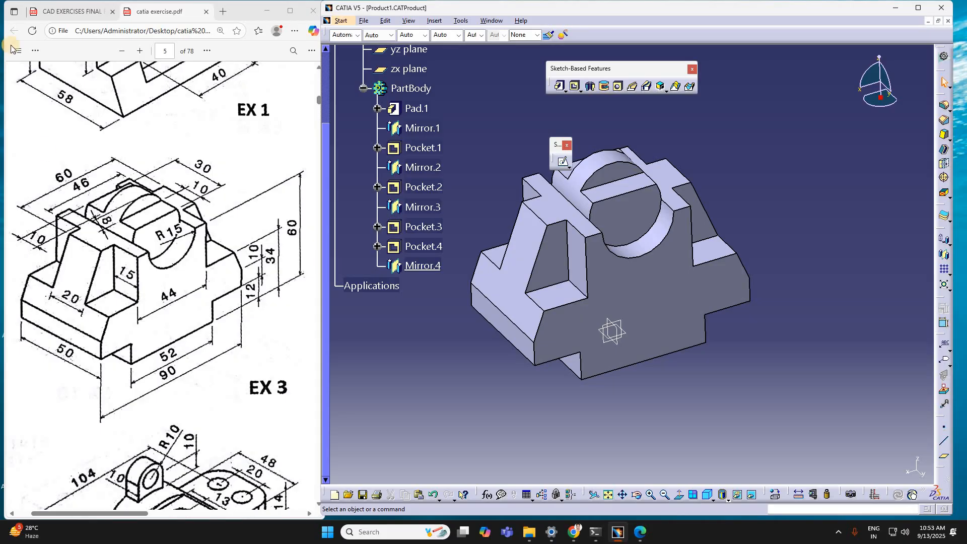
pyautogui.press('super+shift+s')
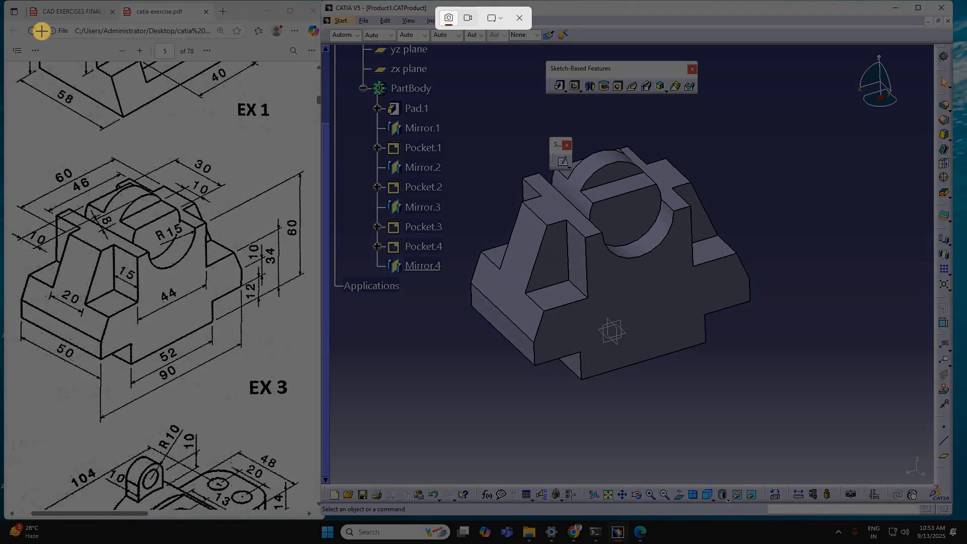